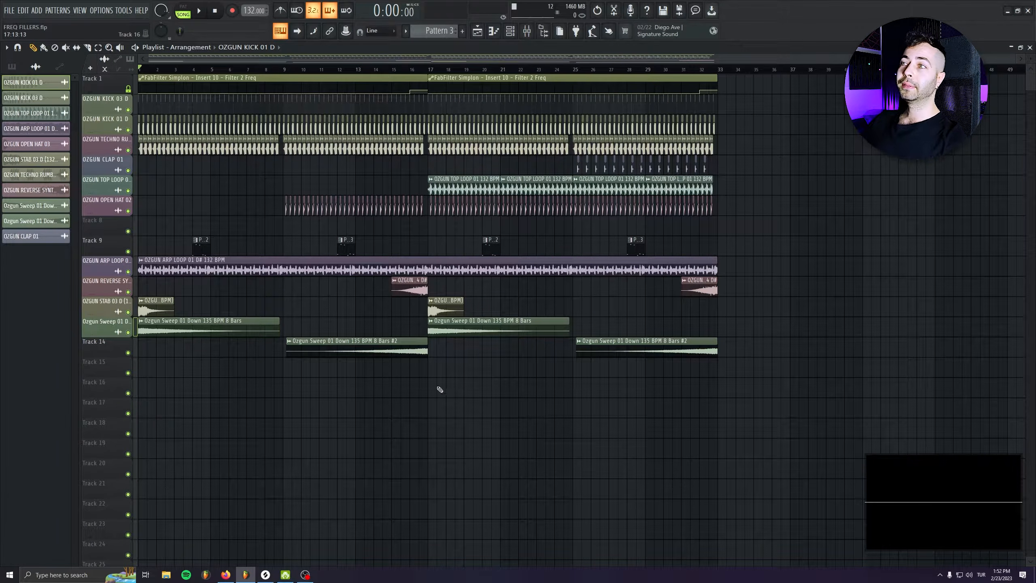
- Play the arrangement and examine its clips up close around the bar 17 transition
key(space)
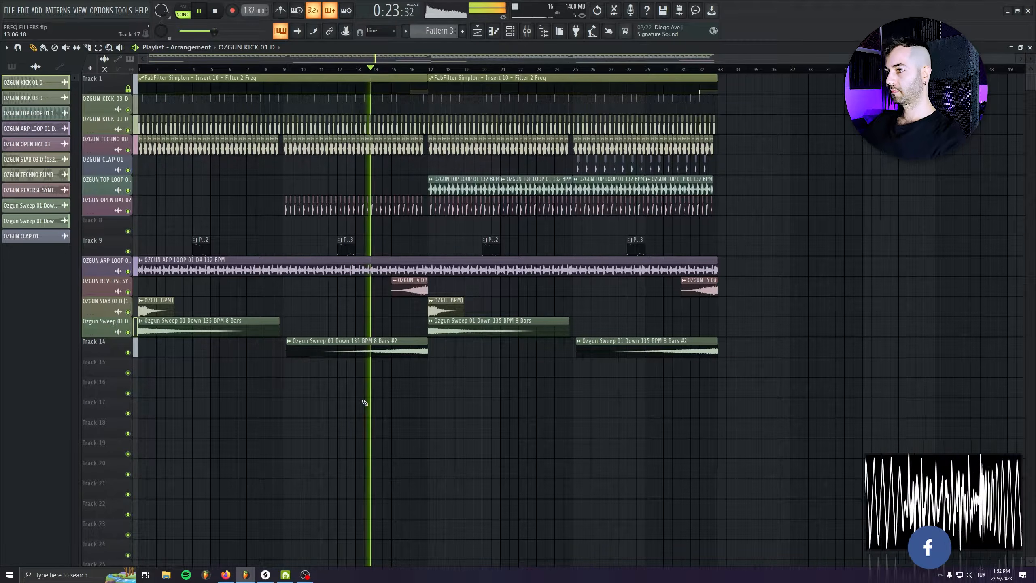
scroll(461, 348, up, 5)
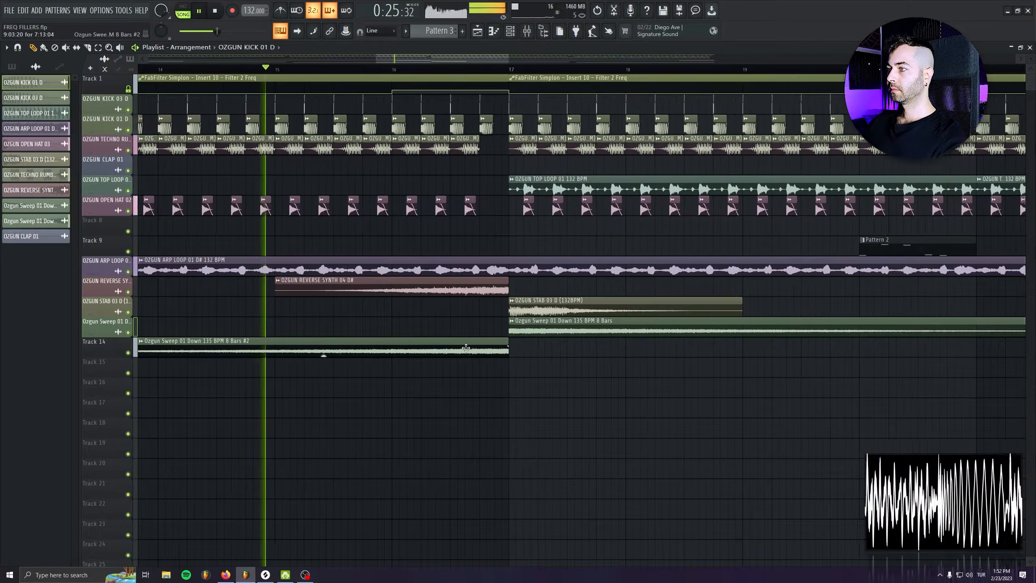
scroll(462, 348, up, 4)
scroll(540, 276, up, 4)
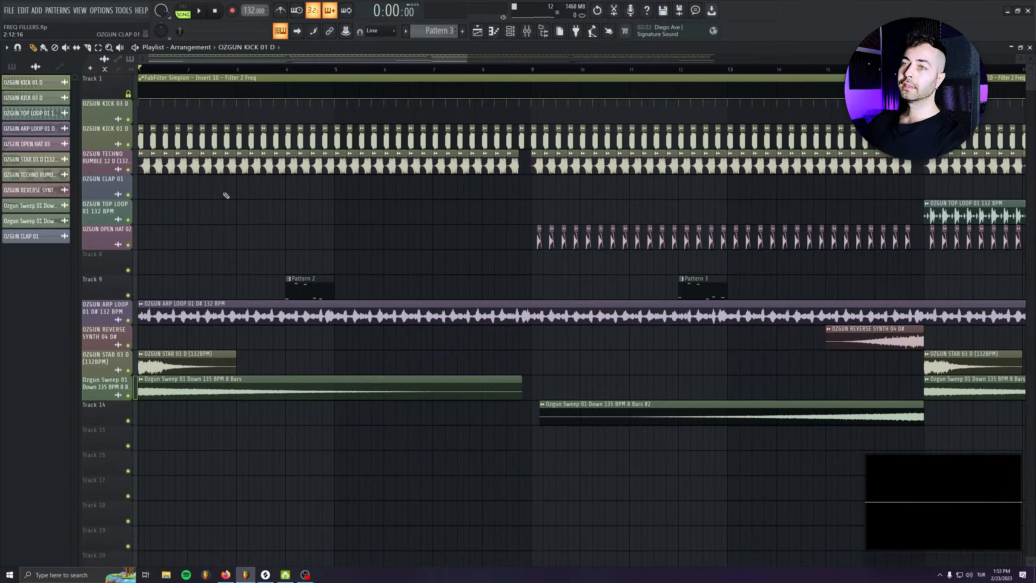
ctrl+scroll(292, 261, down, 4)
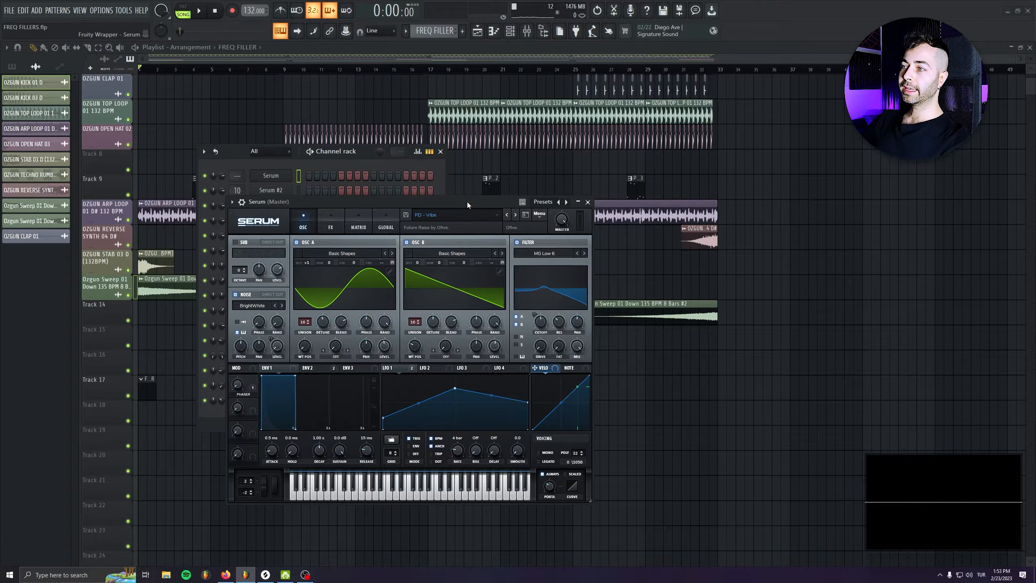
- Browse Serum's Olive - Future Raise presets, audition PD - Vibe with single notes and check its effects page
click(452, 221)
mouse_move(445, 270)
mouse_move(508, 271)
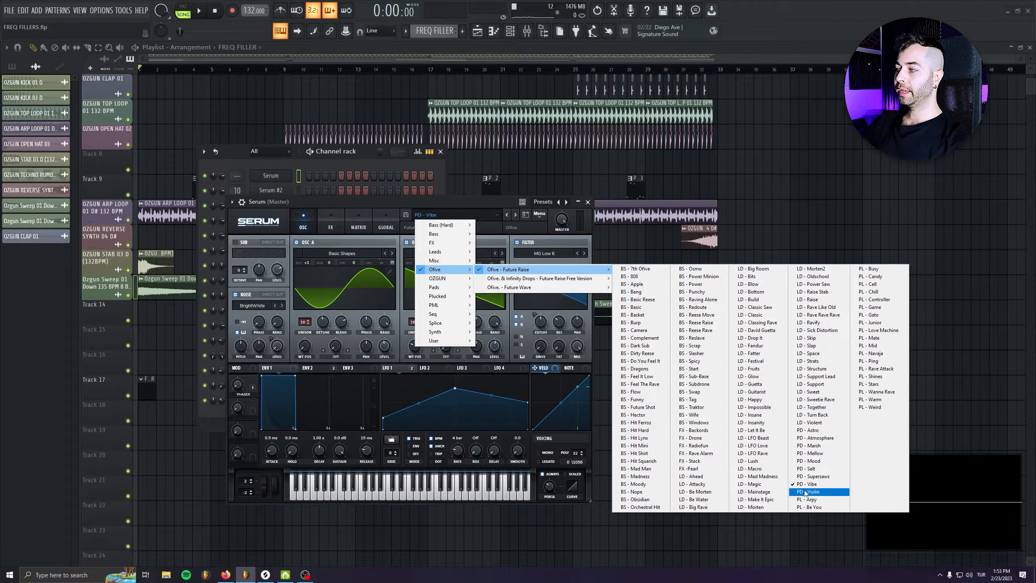
click(328, 200)
drag(428, 204, 407, 212)
key(z)
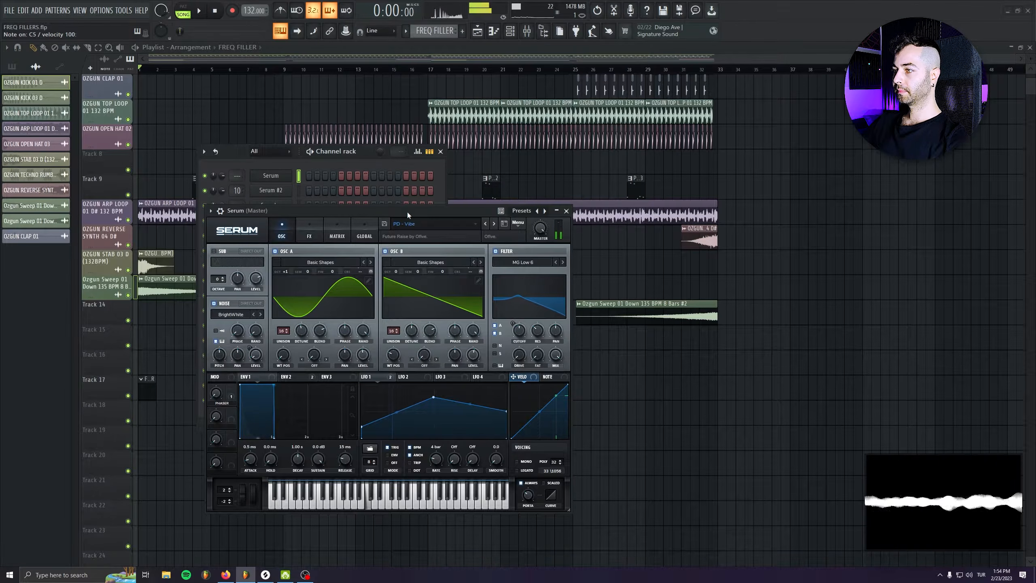
key(v)
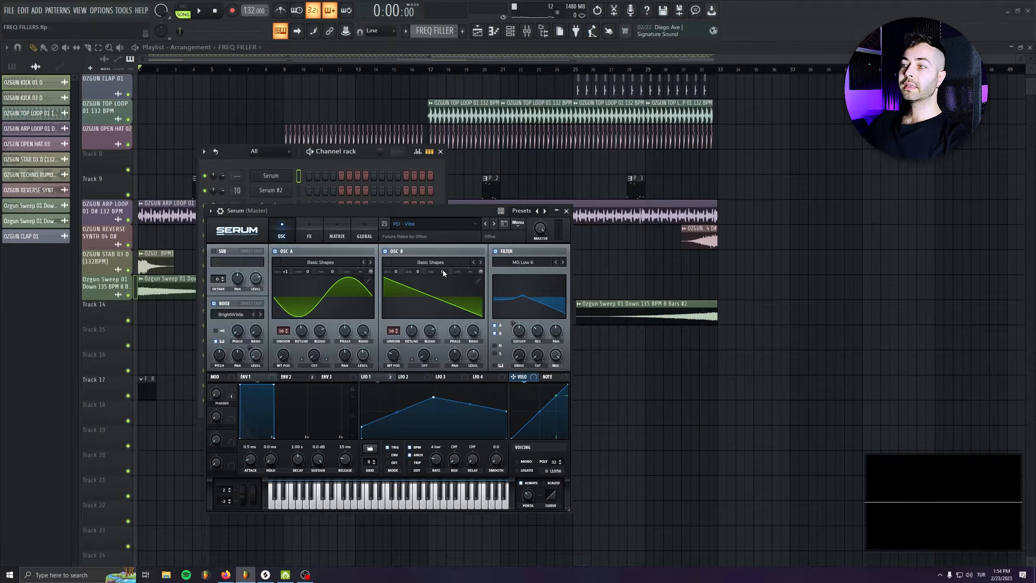
click(310, 227)
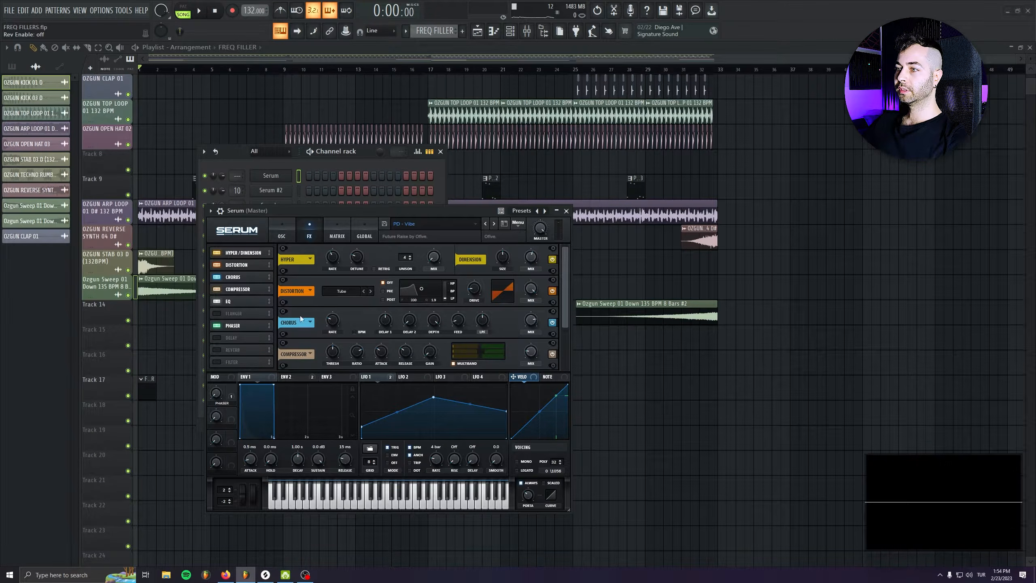
click(281, 230)
- Route the Serum channel to mixer track 16
drag(367, 210, 327, 211)
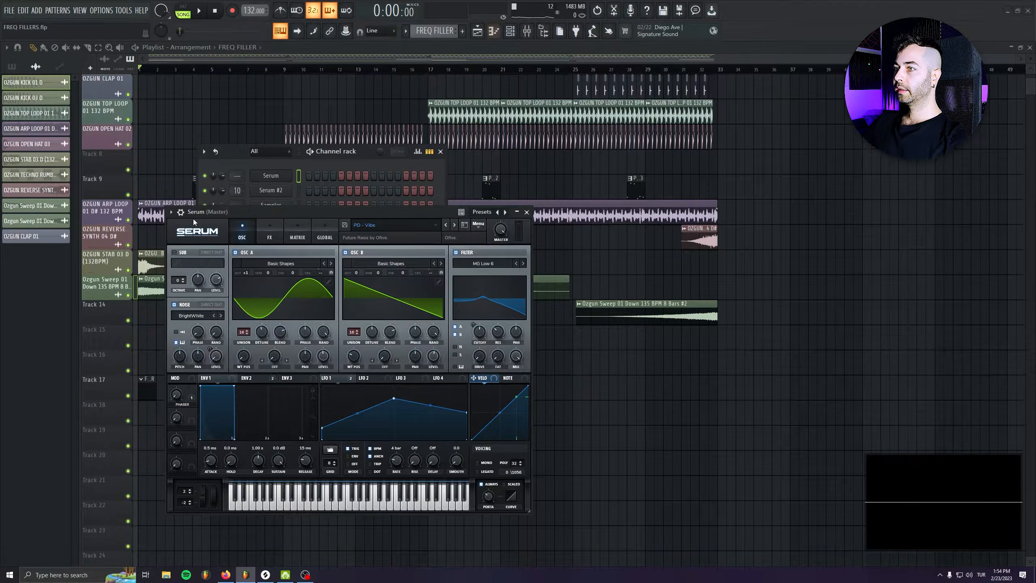
click(182, 212)
drag(514, 227, 514, 181)
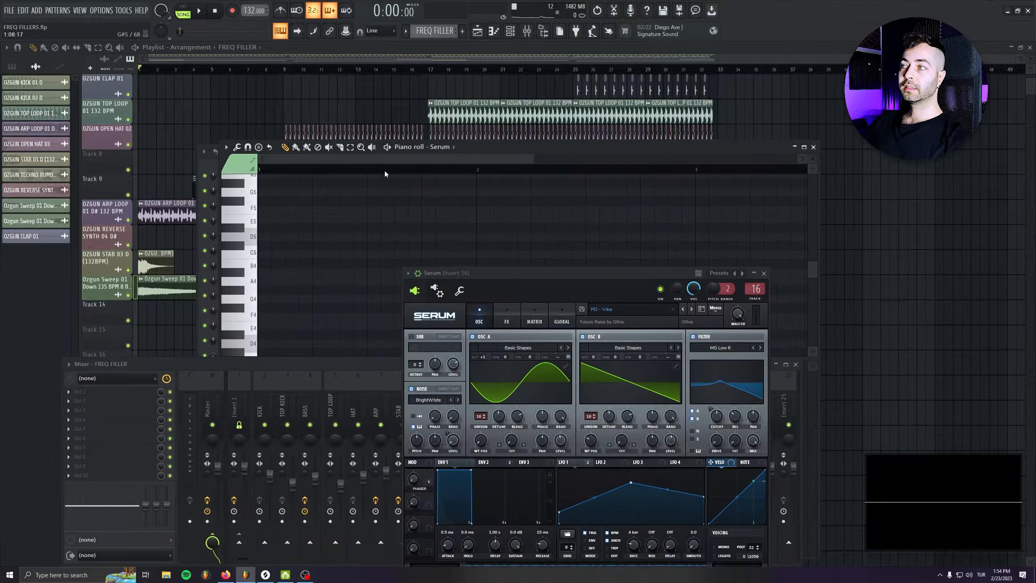
- Draw a D5 note at the start of the Serum piano roll, spanning four bars
drag(462, 150, 309, 83)
scroll(173, 241, down, 2)
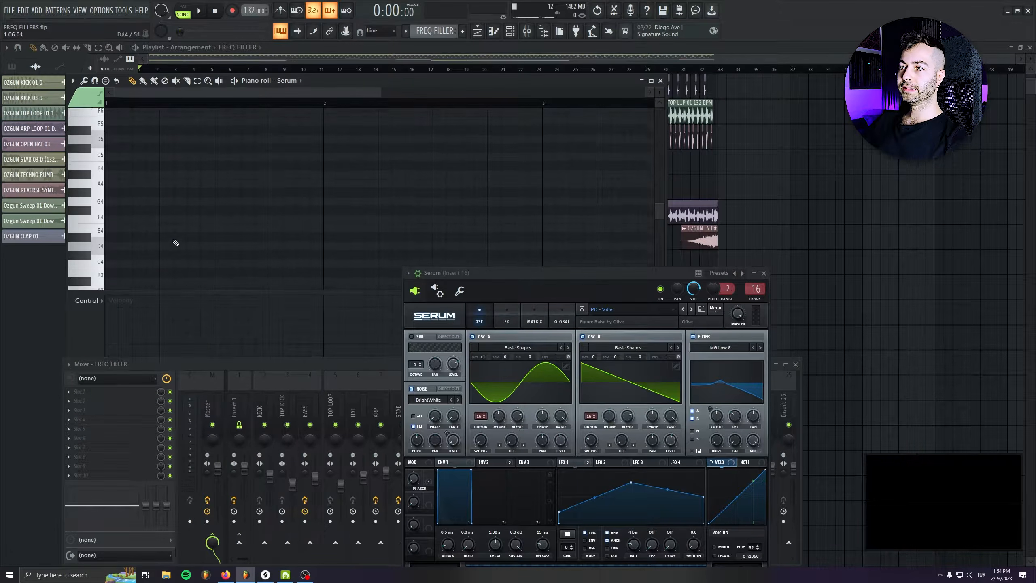
click(109, 225)
drag(109, 225, 100, 116)
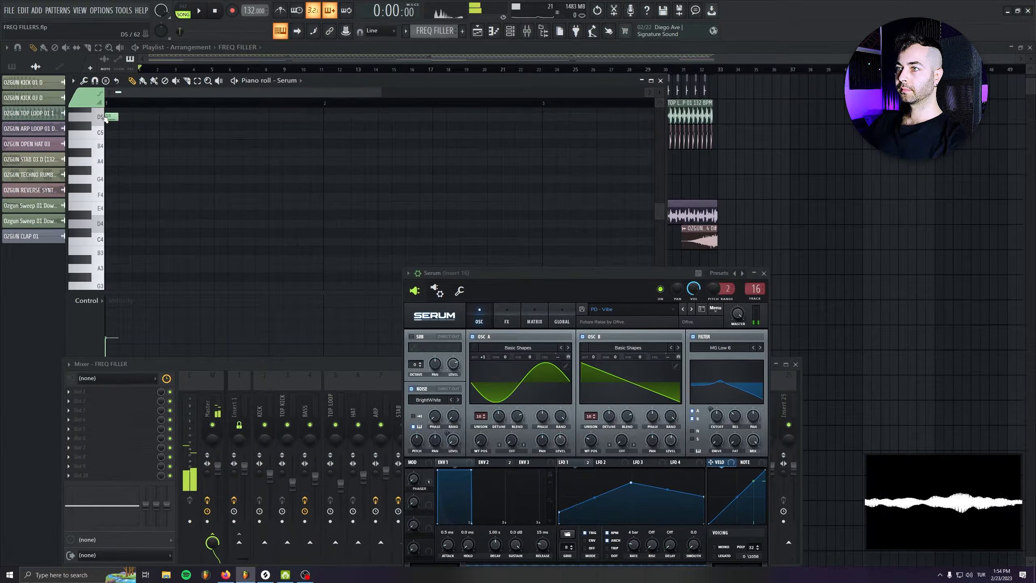
- Switch playback to pattern mode, listen to the long D5 note and close the piano roll
key(space)
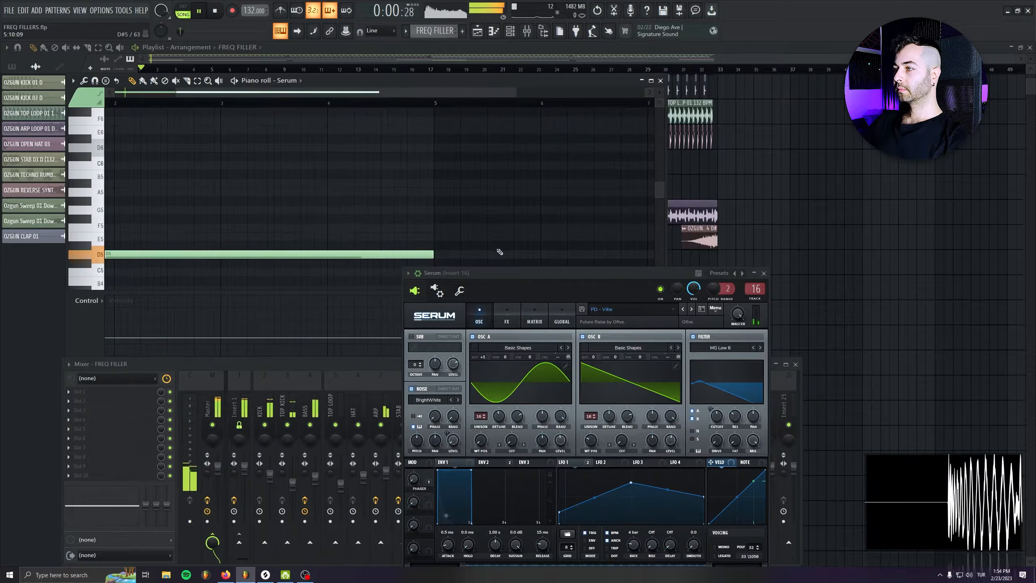
key(space)
click(184, 10)
key(space)
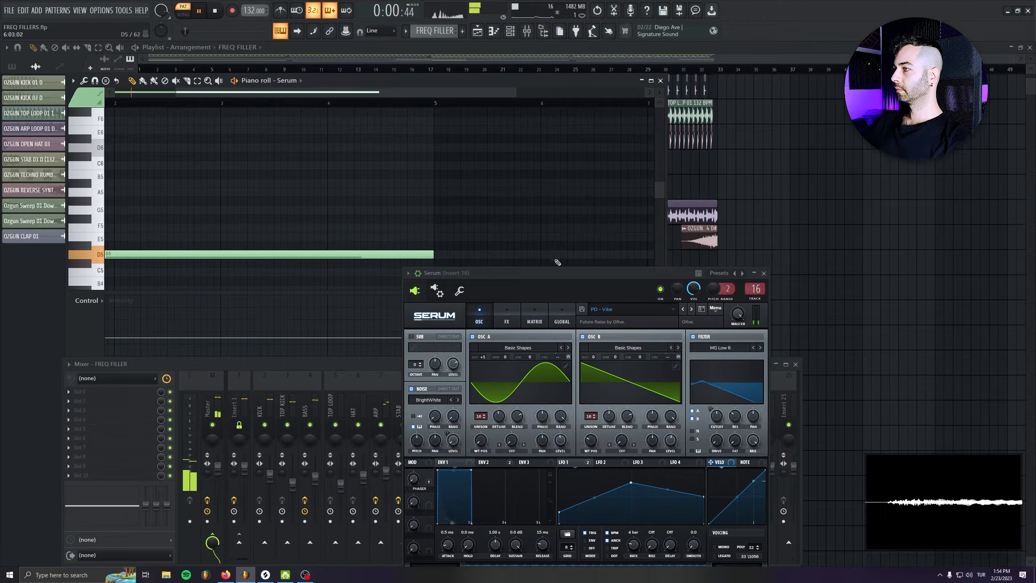
drag(556, 271, 555, 300)
drag(431, 195, 532, 213)
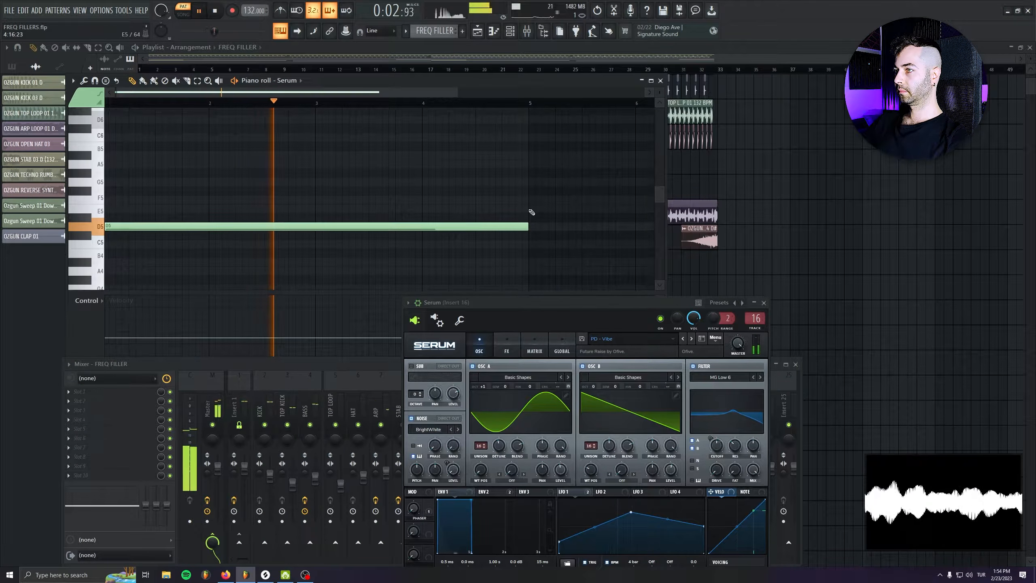
click(661, 81)
- Add Fruity Blood Overdrive to the FREQ FILLER mixer track, set its pre amp to about 0.28 and play the pattern
drag(545, 300, 547, 192)
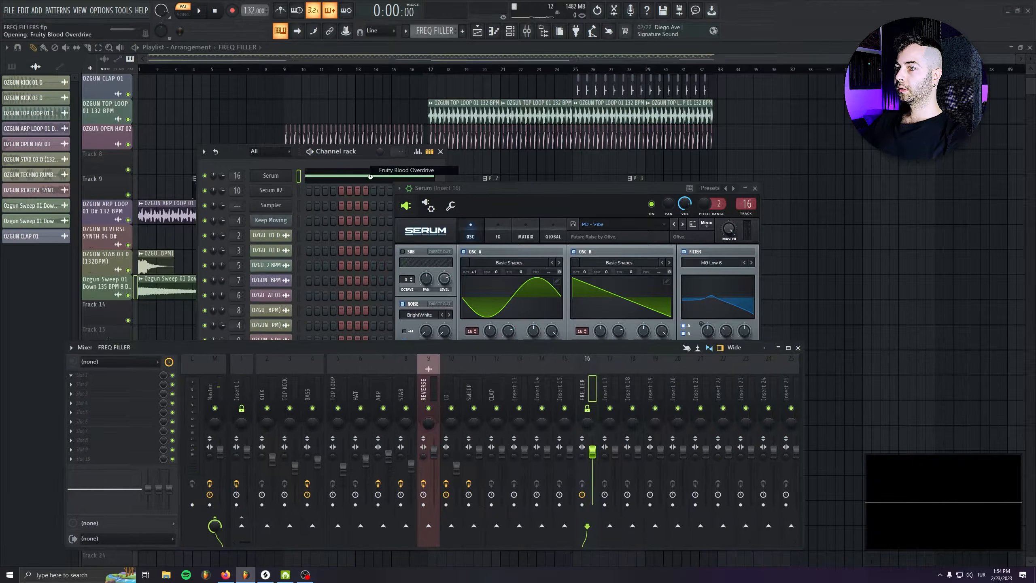
drag(138, 72, 262, 260)
drag(249, 313, 248, 298)
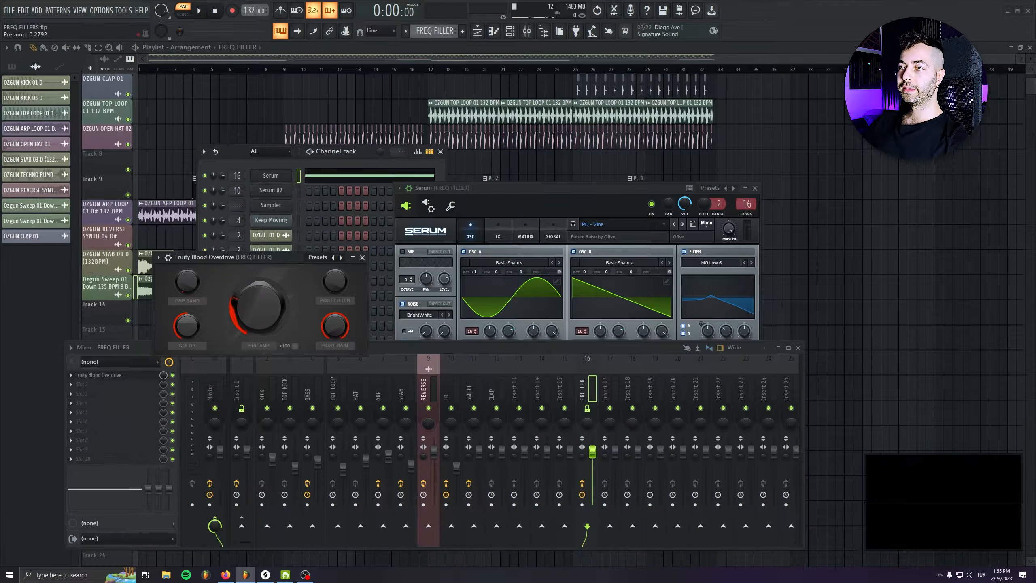
key(space)
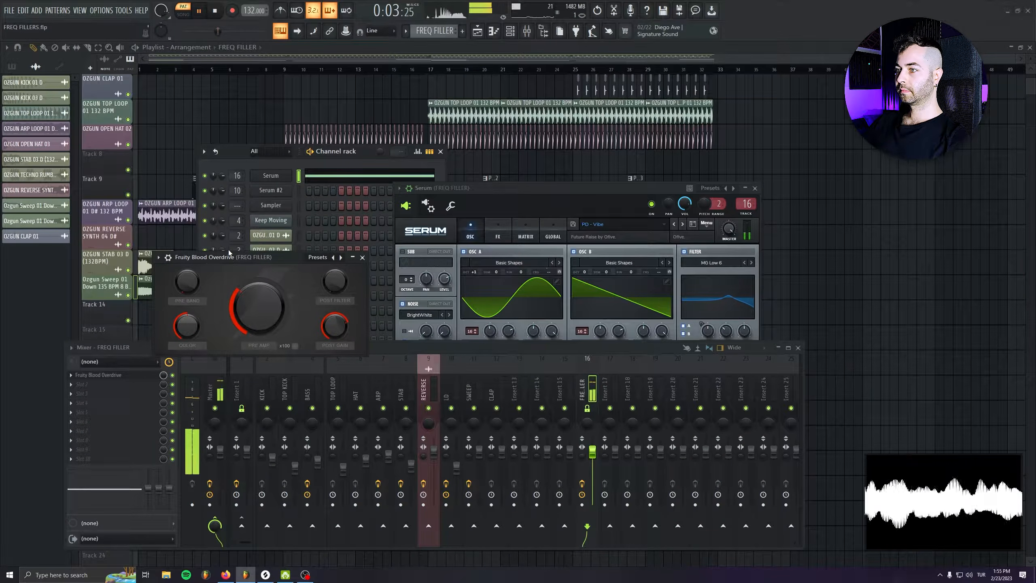
drag(228, 257, 230, 216)
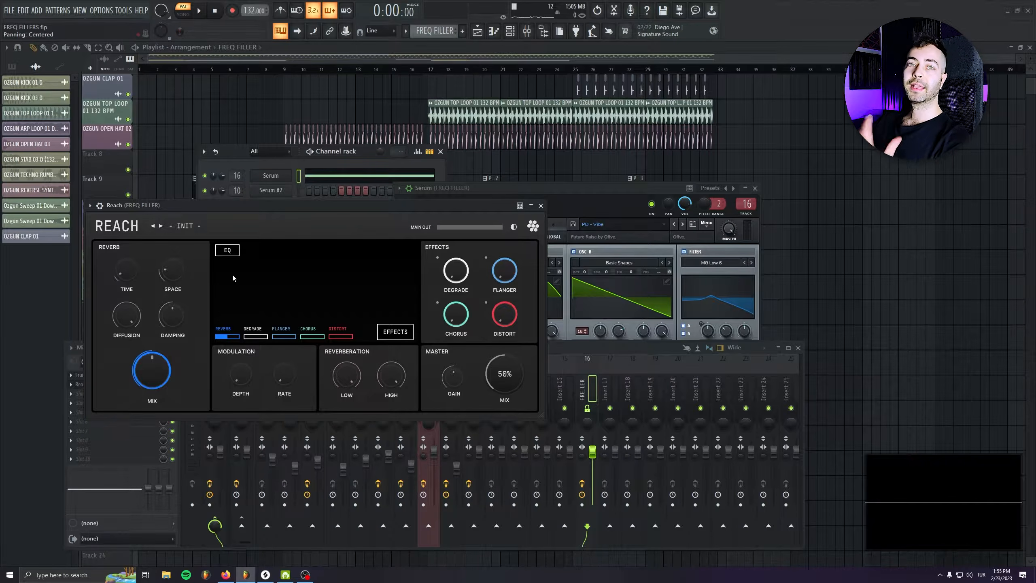
- Add the Reach reverb after the overdrive on the FREQ FILLER mixer track and play the pattern through it
drag(176, 211, 196, 199)
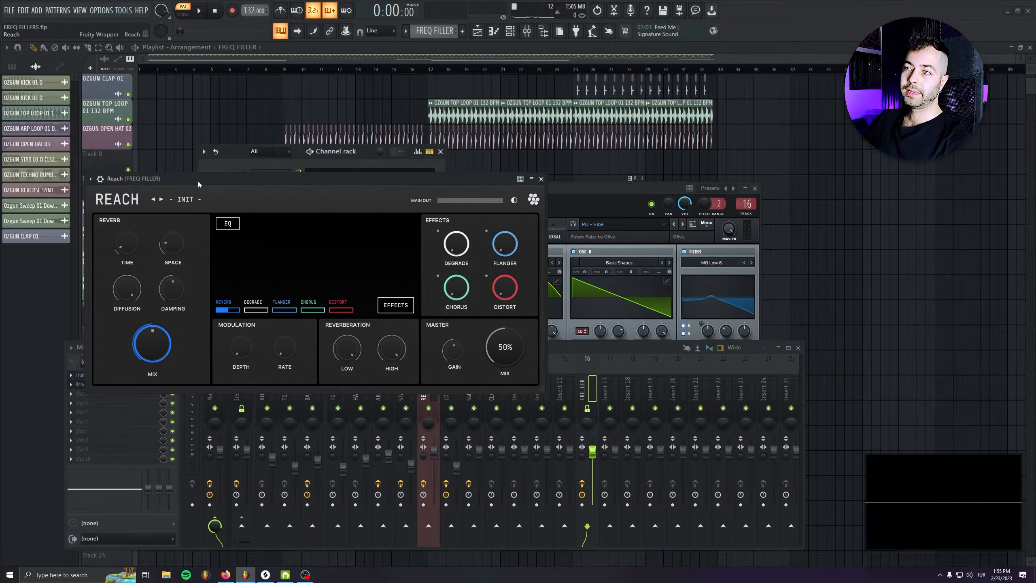
drag(565, 349, 568, 355)
drag(266, 185, 266, 171)
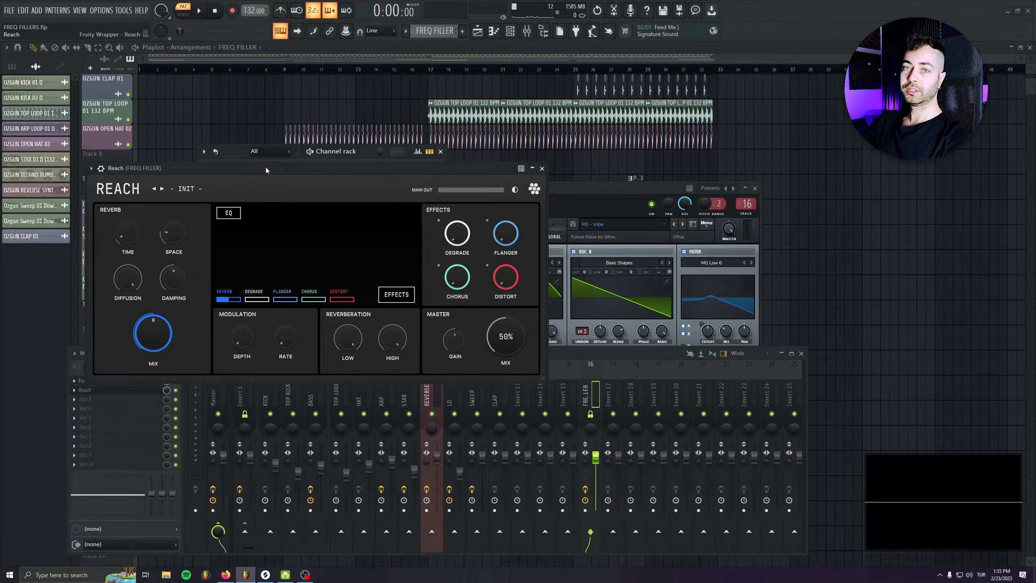
key(space)
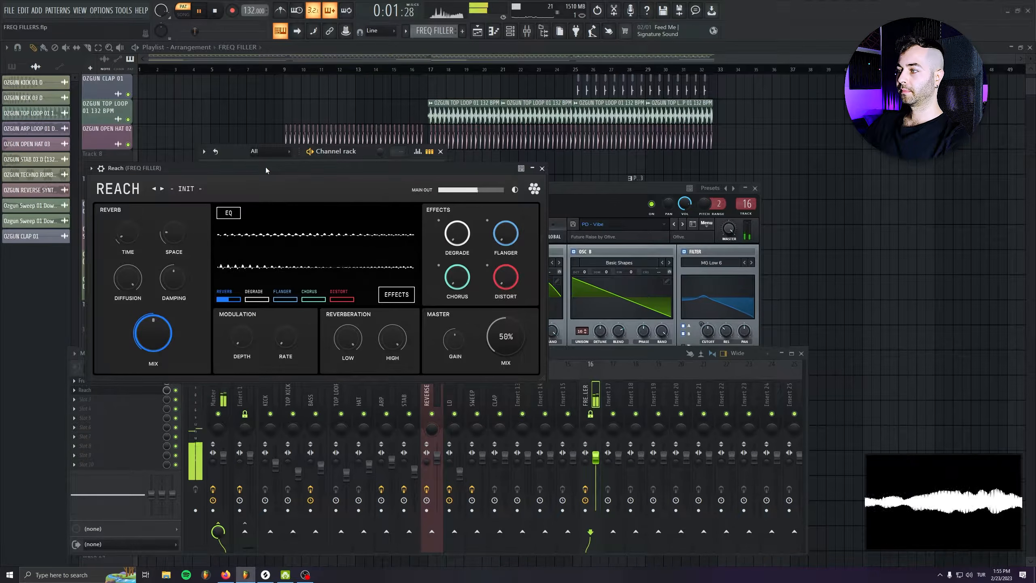
key(space)
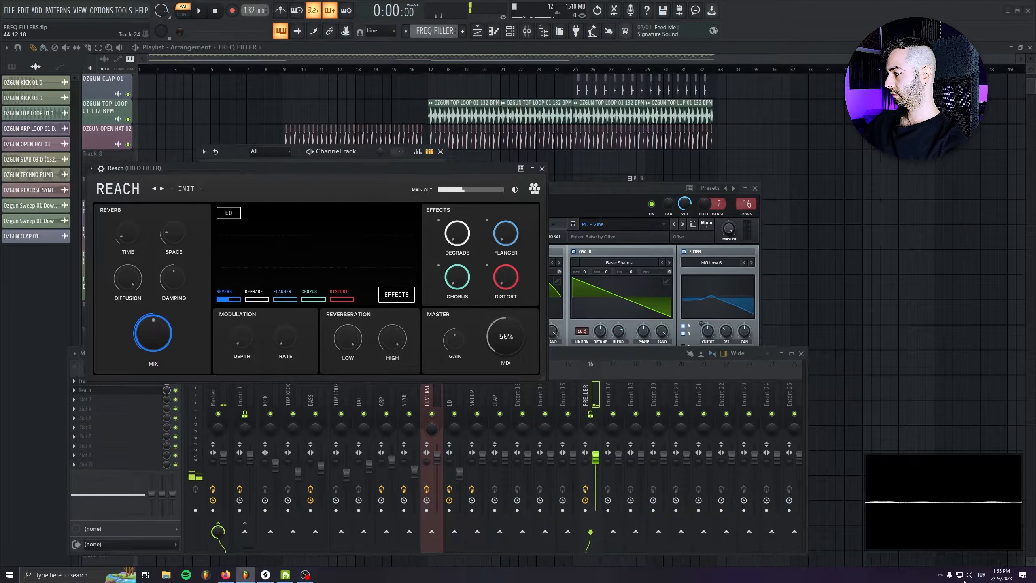
- Lower Reach's reverb mix to about 0.2 during playback, stop and raise it to about 0.4
key(space)
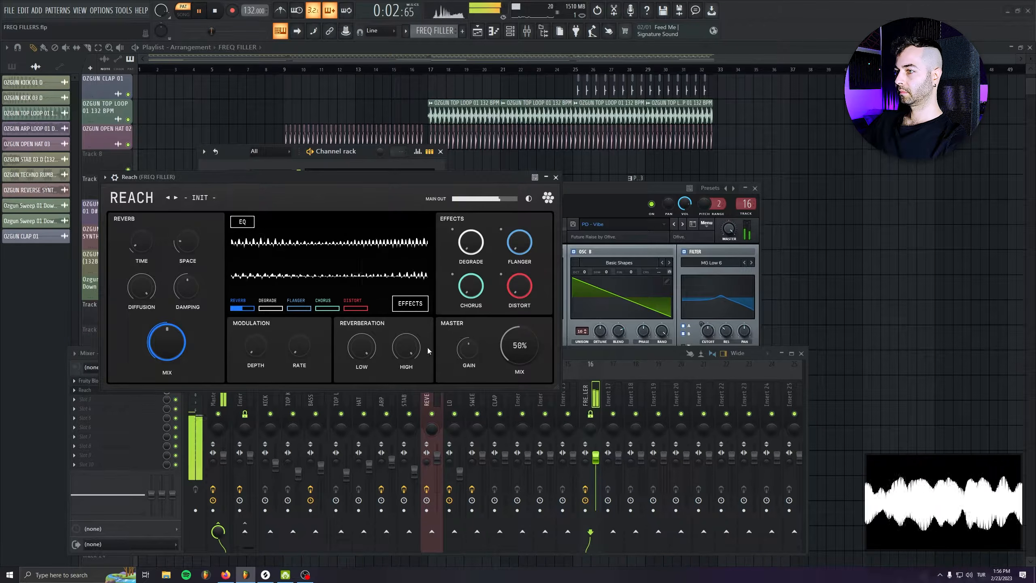
drag(165, 350, 175, 484)
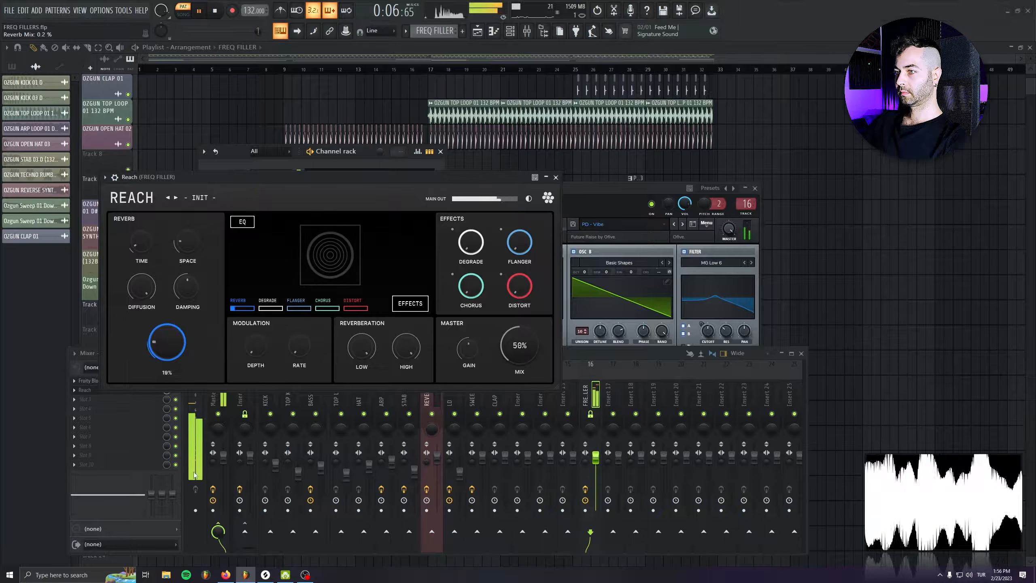
key(space)
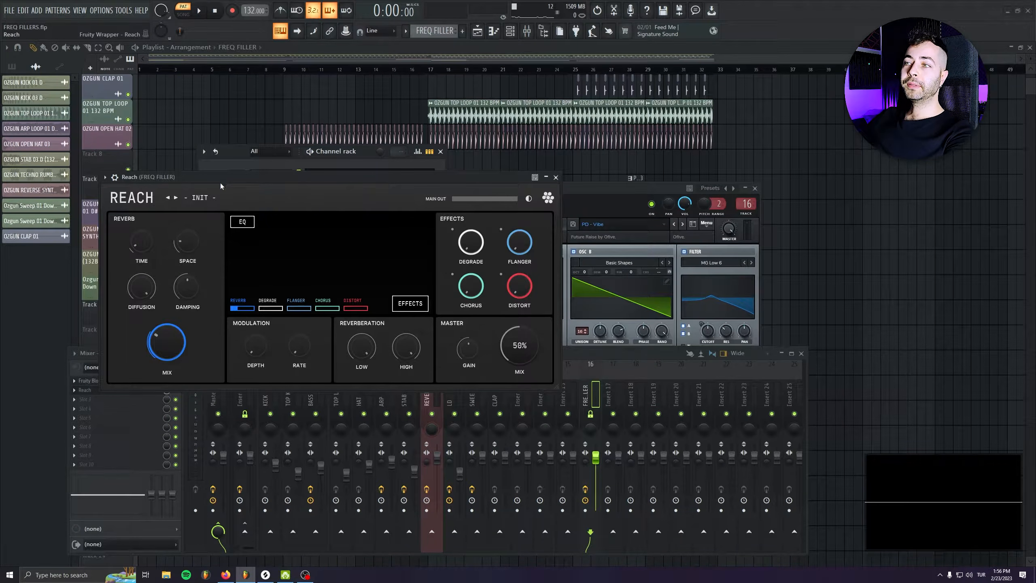
drag(158, 348, 160, 333)
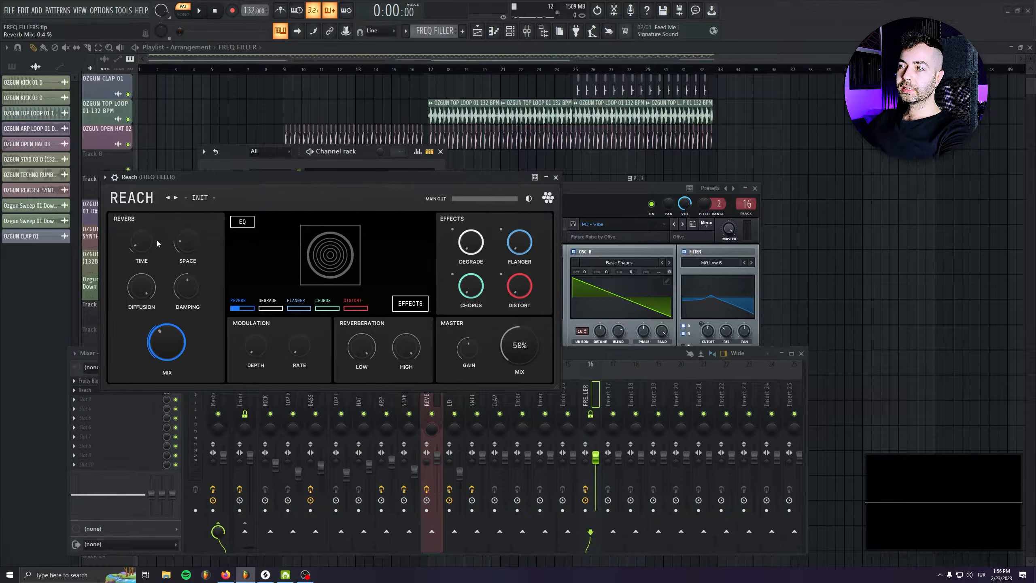
- Lengthen Reach's reverb time and reset its space to the default value
mouse_move(142, 241)
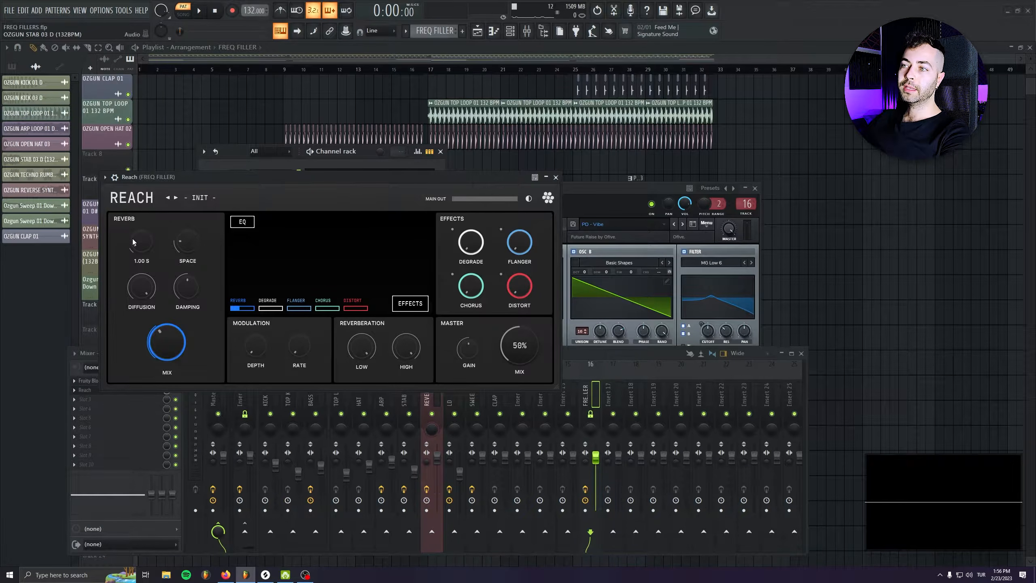
drag(133, 246, 141, 198)
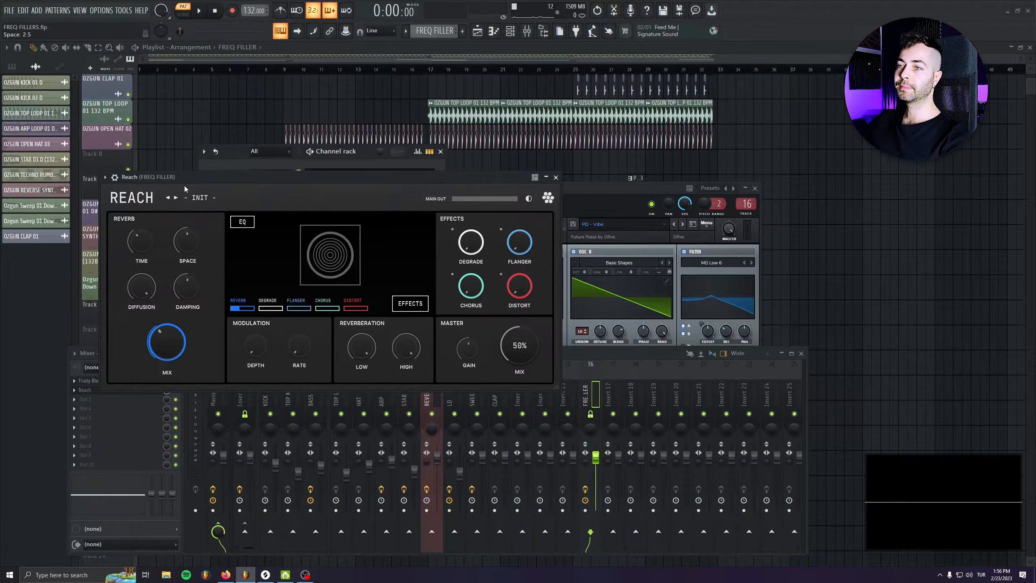
double_click(189, 240)
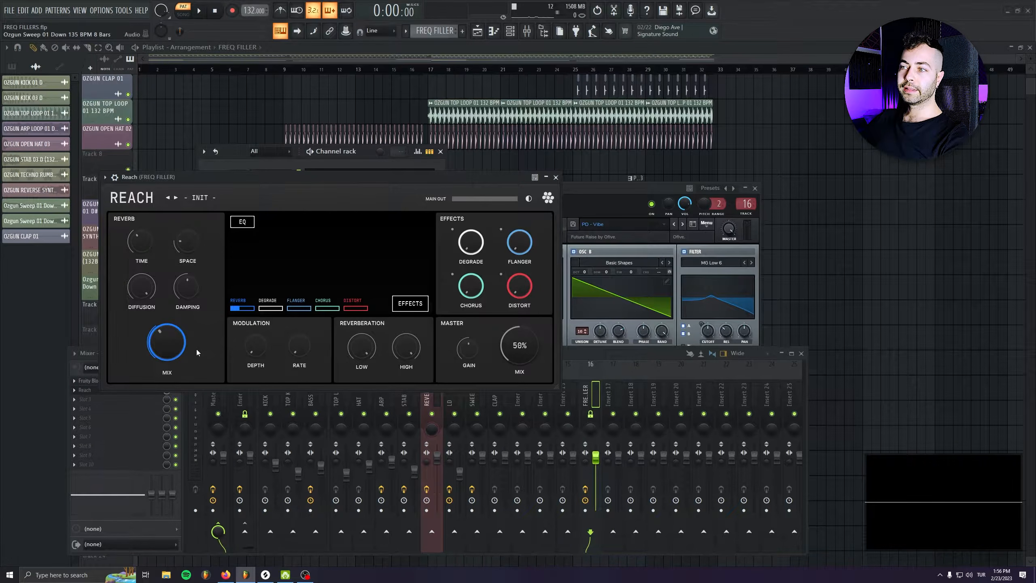
- Bring Reach's reverb mix down to 0% and play the pattern to hear it without reverb
drag(167, 356, 189, 304)
drag(198, 179, 215, 144)
drag(179, 327, 210, 392)
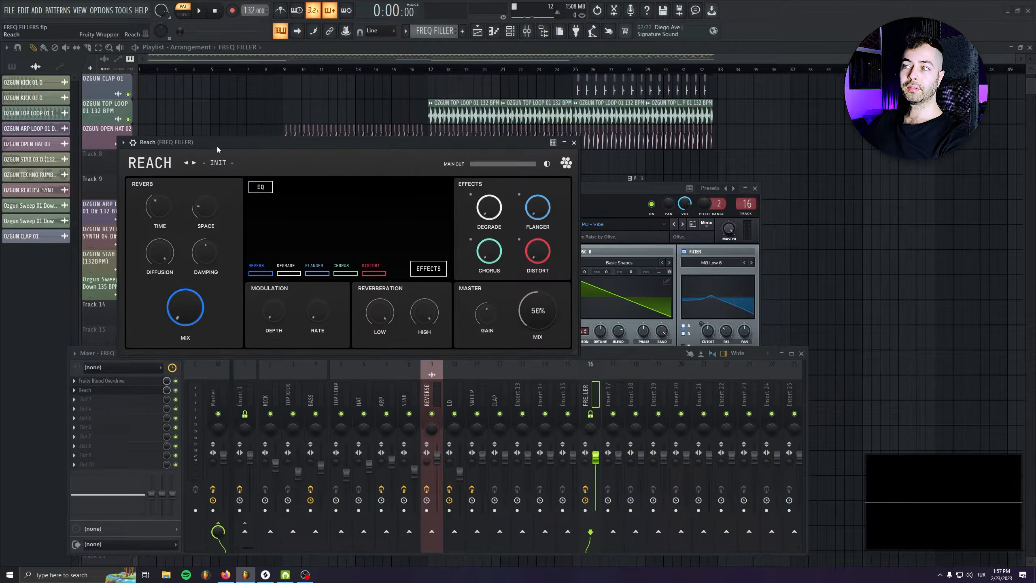
drag(216, 150, 218, 178)
key(space)
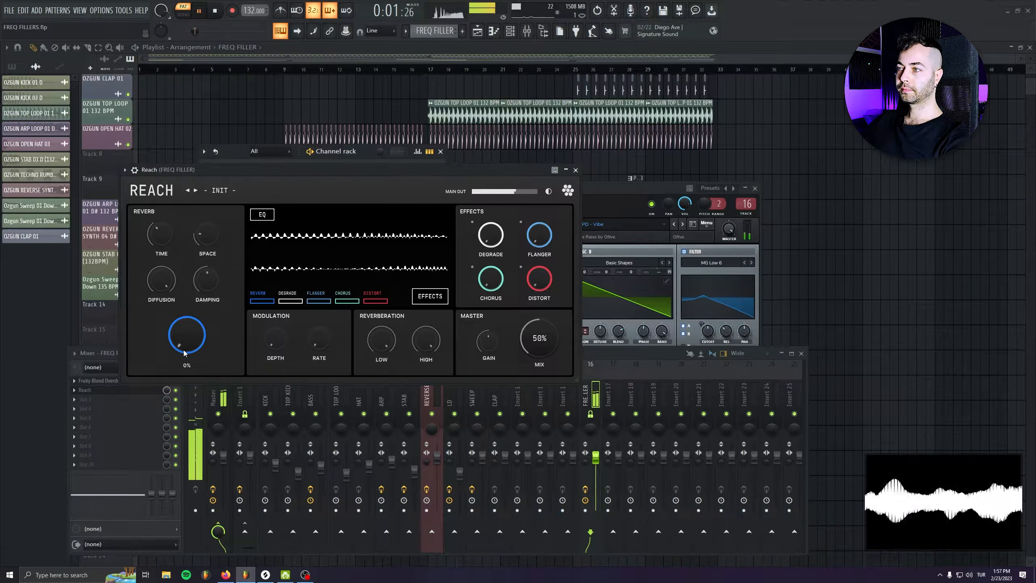
key(space)
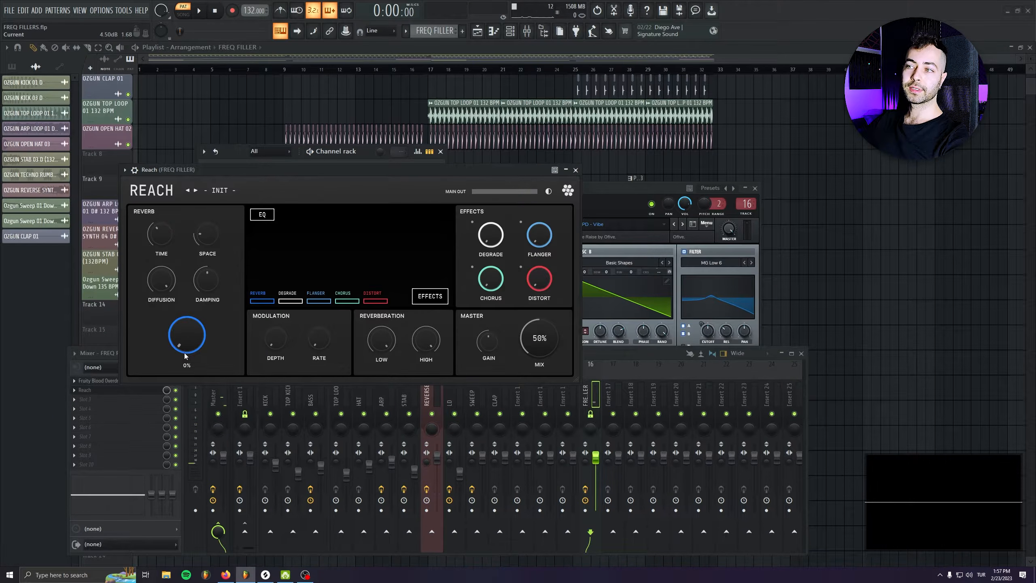
- Raise Reach's reverb mix to its maximum and play the pattern to hear the wet sound
drag(181, 351, 182, 286)
key(space)
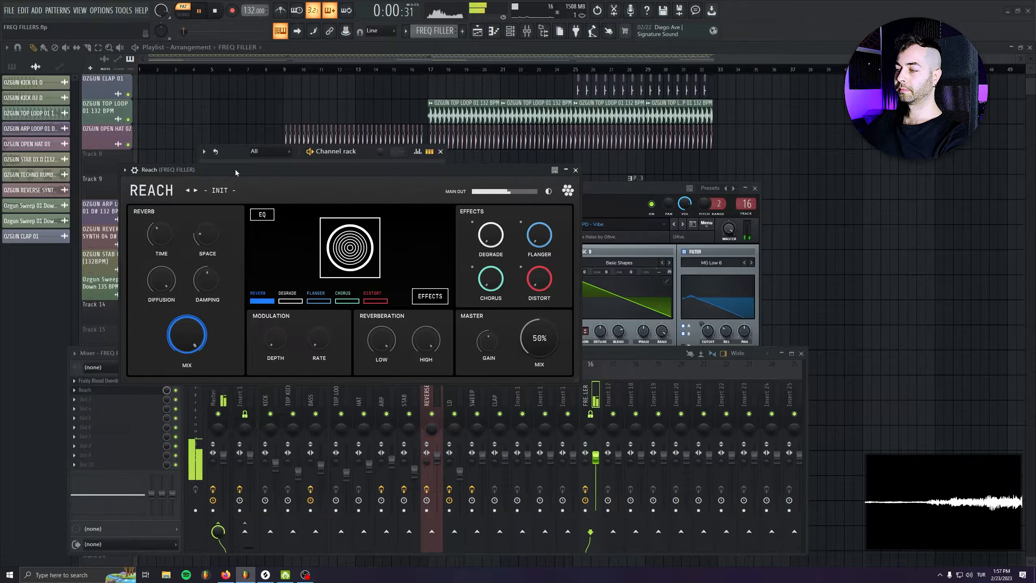
key(space)
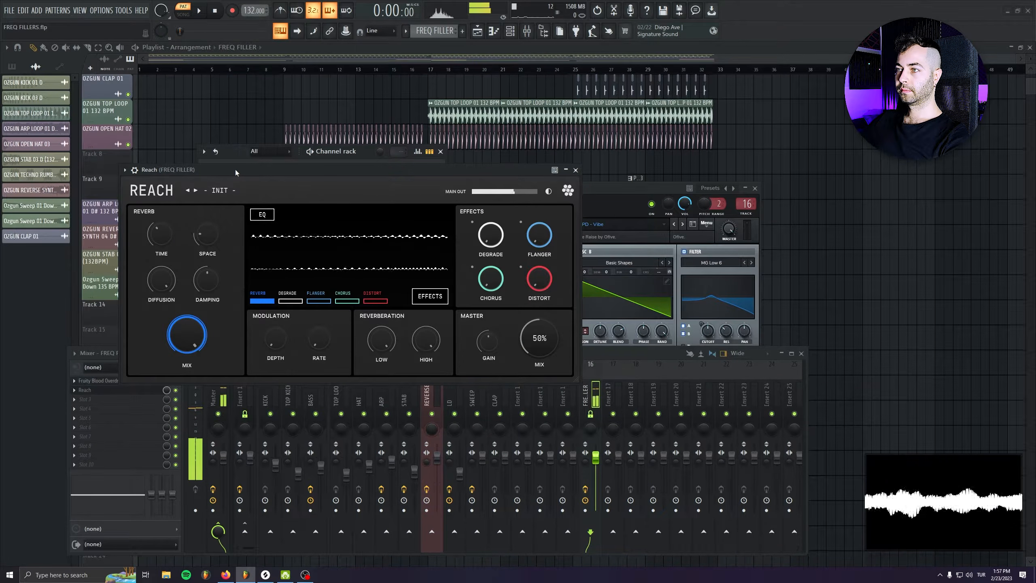
- Bring Reach's reverb mix down to 0%, raise it back to 100%, and lower the master mix to 34%
drag(188, 333, 188, 395)
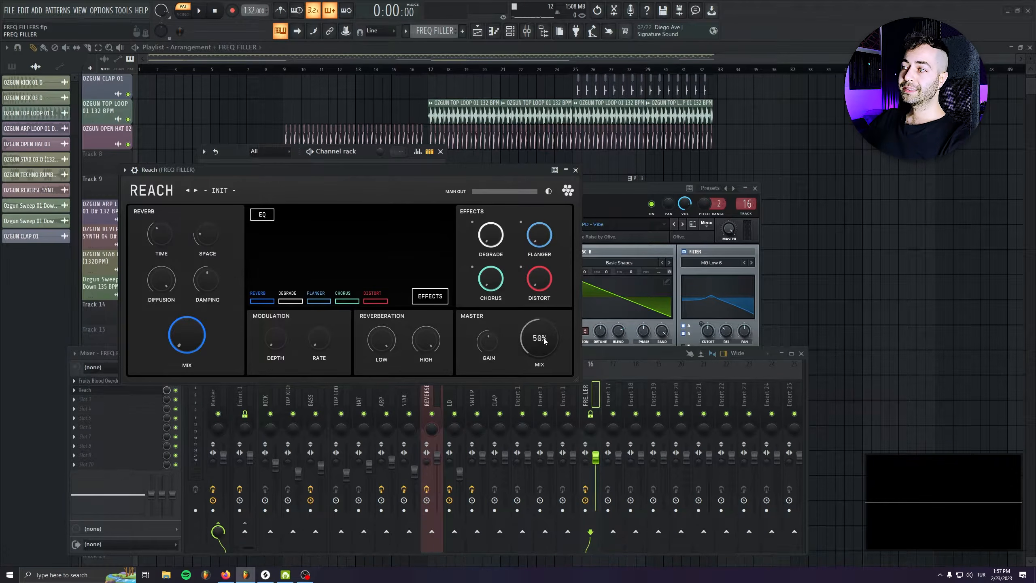
drag(192, 346, 166, 49)
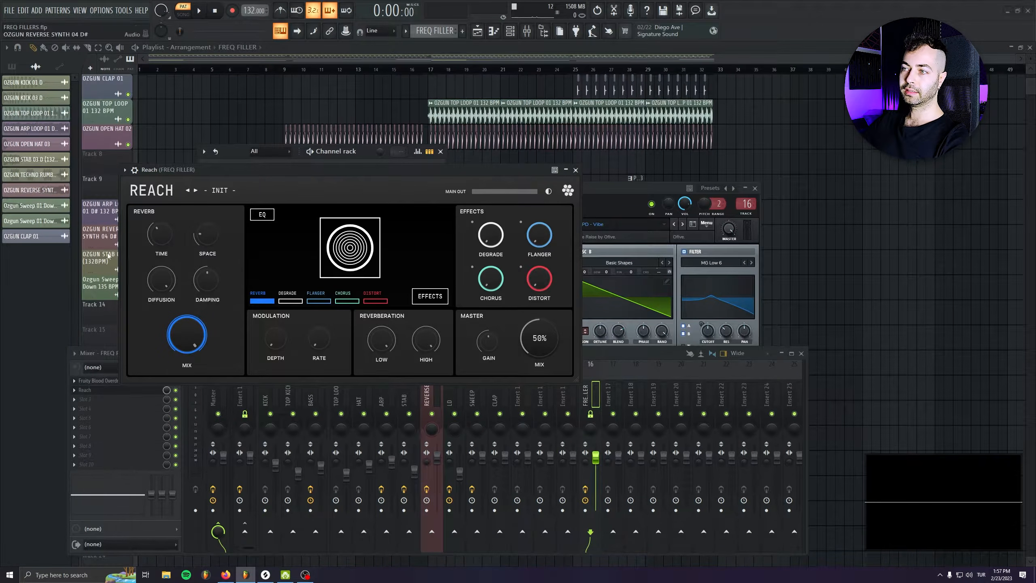
drag(180, 331, 153, 267)
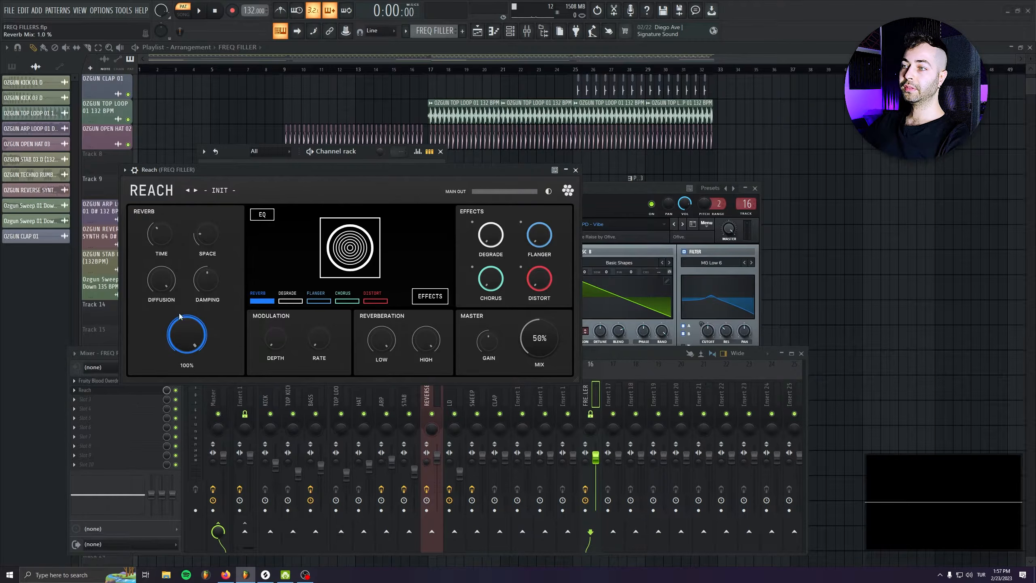
mouse_move(540, 338)
mouse_down()
mouse_move(534, 390)
mouse_move(524, 312)
mouse_move(529, 380)
mouse_move(537, 342)
mouse_up()
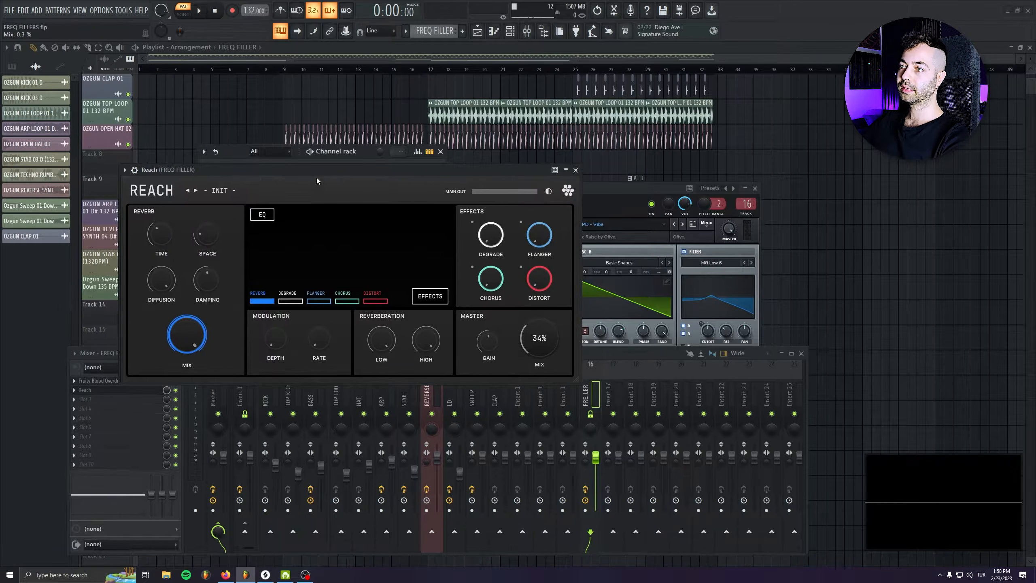
drag(311, 172, 284, 147)
mouse_move(166, 390)
mouse_down()
mouse_move(166, 412)
mouse_move(166, 380)
mouse_up()
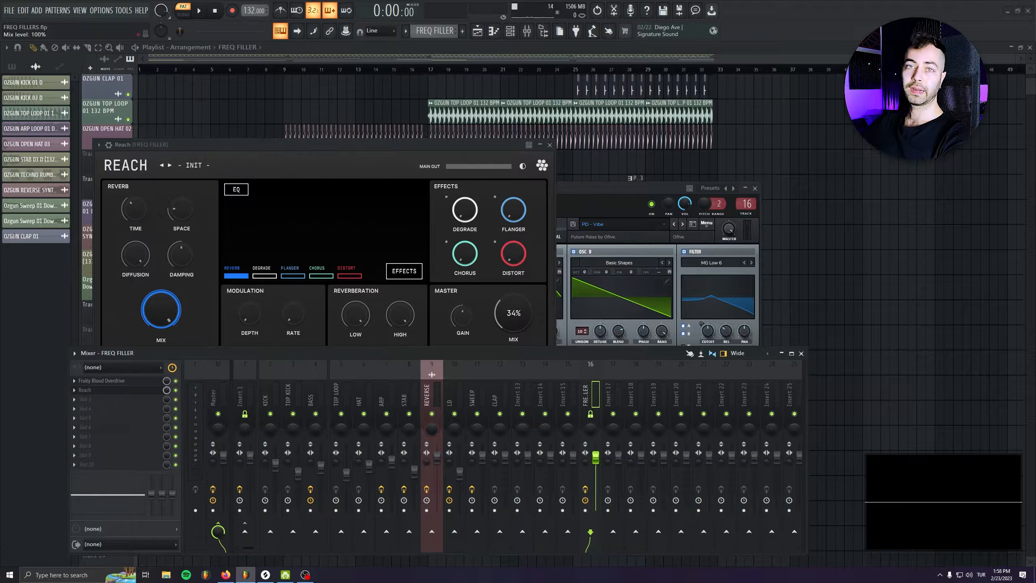
drag(196, 145, 198, 150)
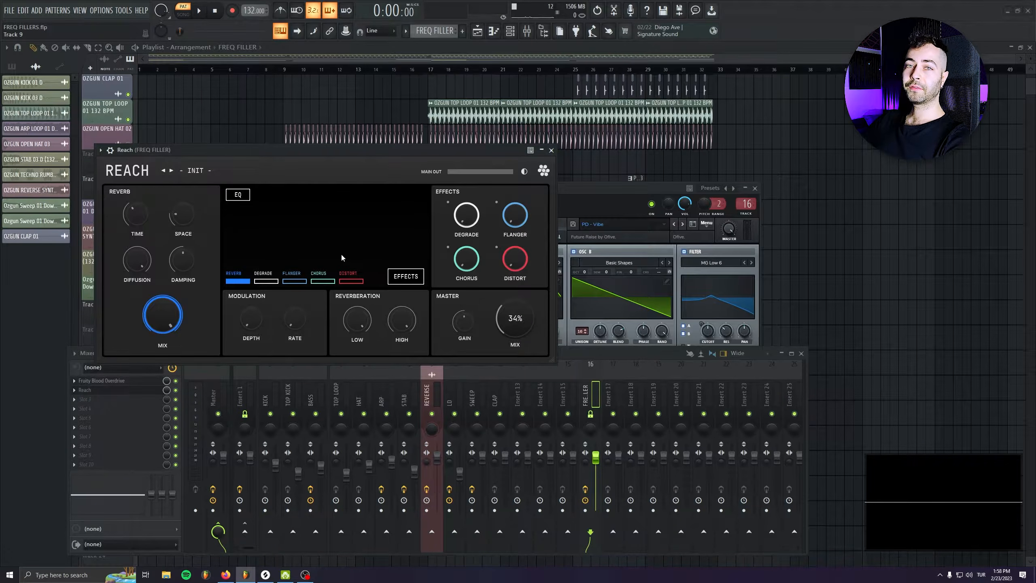
- Lower Reach's master and reverb mix to 0%, and try the master mix at 100%, 12% and 53%
drag(521, 325, 518, 431)
drag(157, 310, 164, 332)
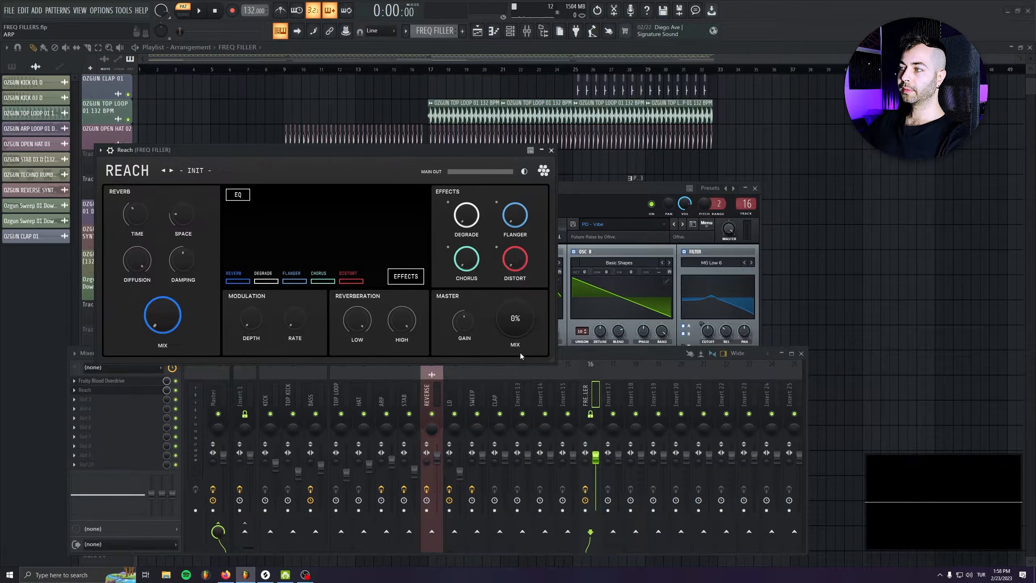
drag(300, 155, 307, 168)
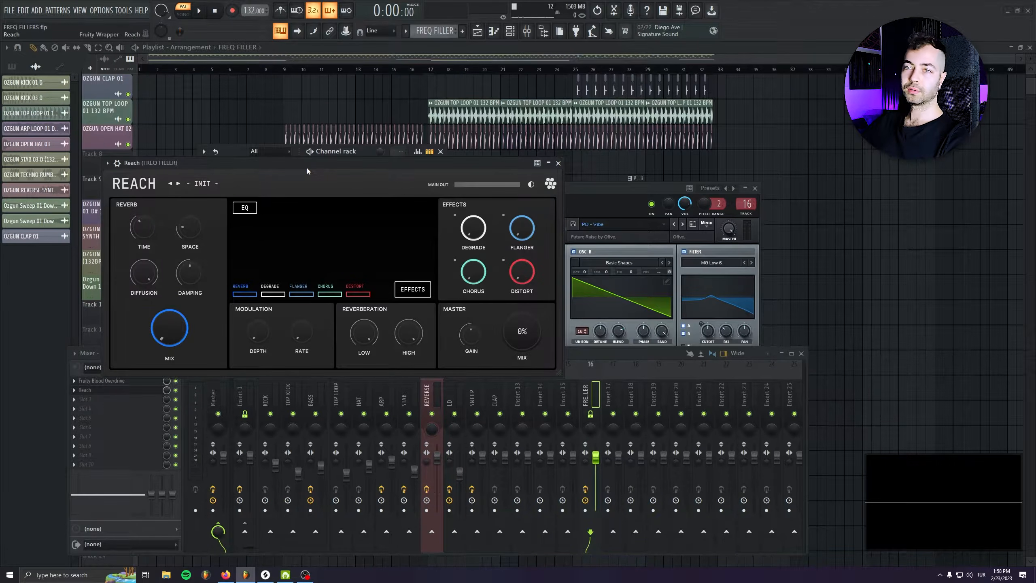
drag(514, 325, 505, 3)
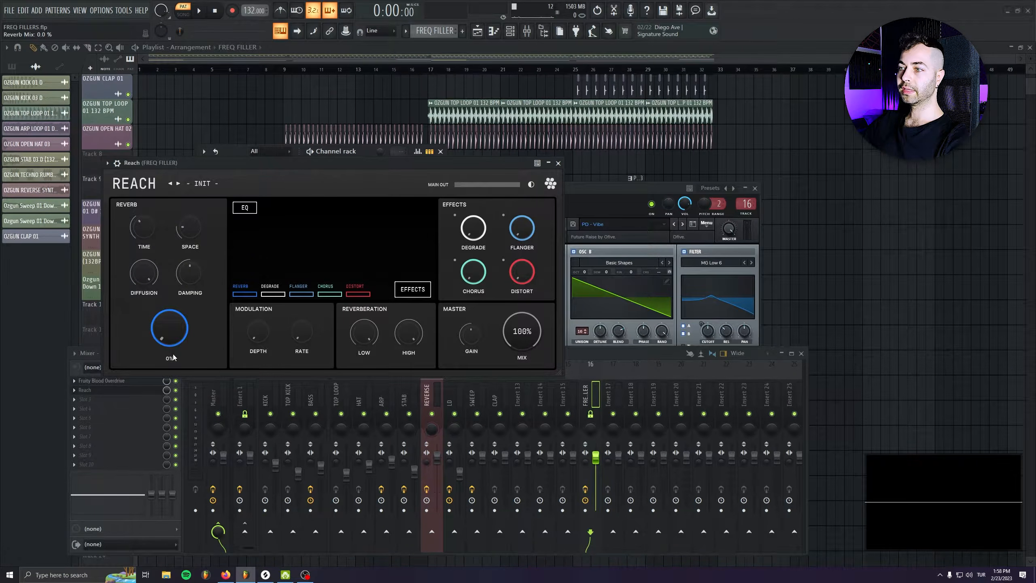
drag(524, 331, 469, 351)
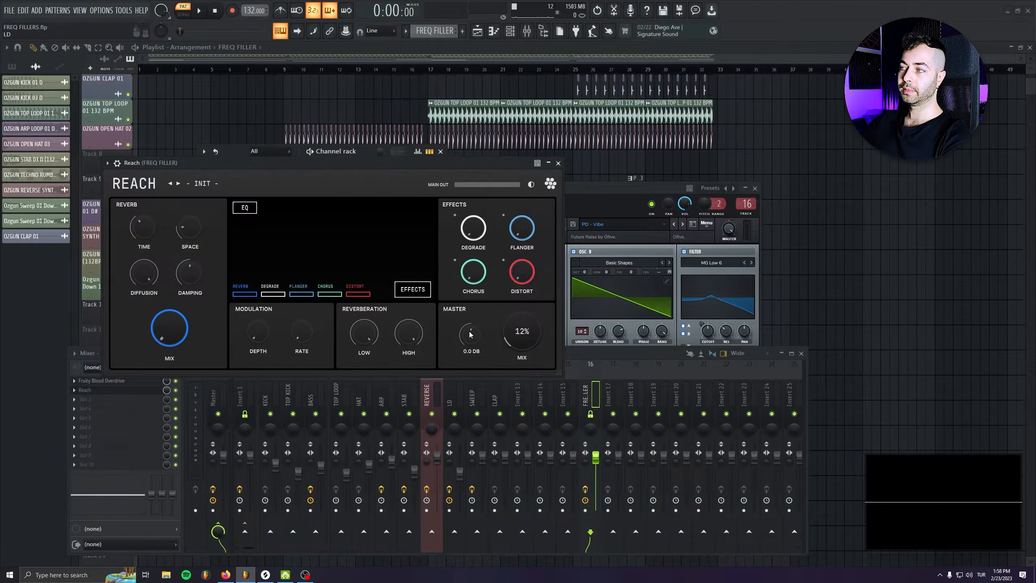
mouse_move(522, 331)
mouse_down()
mouse_move(521, 262)
mouse_move(521, 325)
mouse_up()
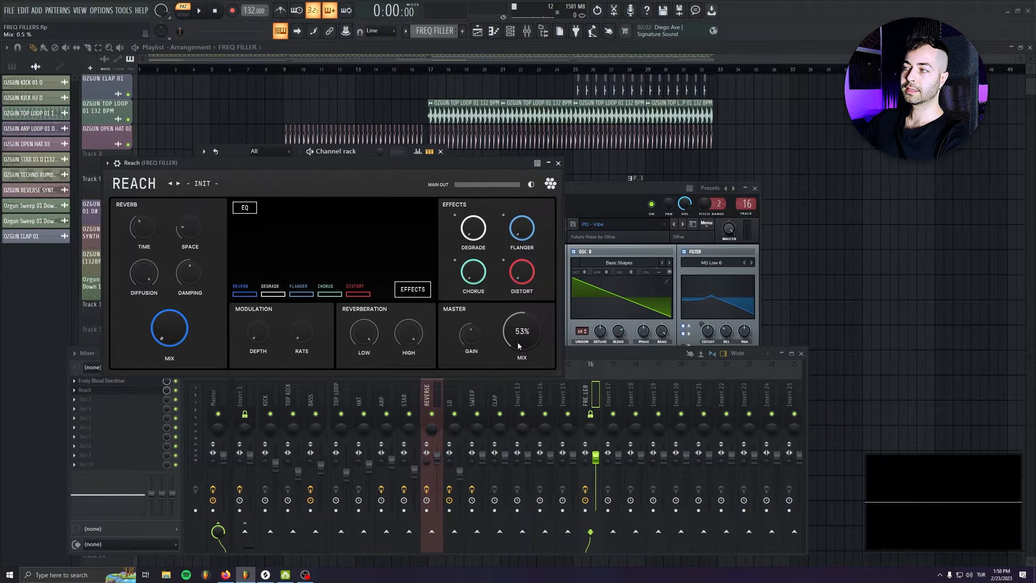
- Lower Reach's master mix to 38% during playback, stop and raise it to about 63%
key(space)
mouse_move(521, 351)
mouse_down()
mouse_move(501, 182)
mouse_move(499, 11)
mouse_move(536, 459)
mouse_move(473, 165)
mouse_move(528, 314)
mouse_move(525, 368)
mouse_up()
key(space)
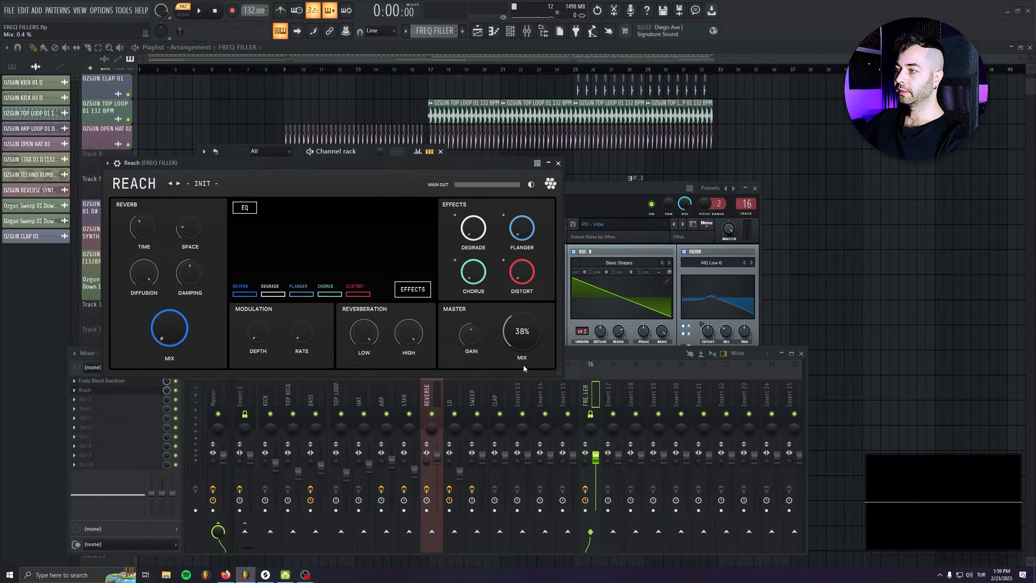
drag(515, 328, 512, 320)
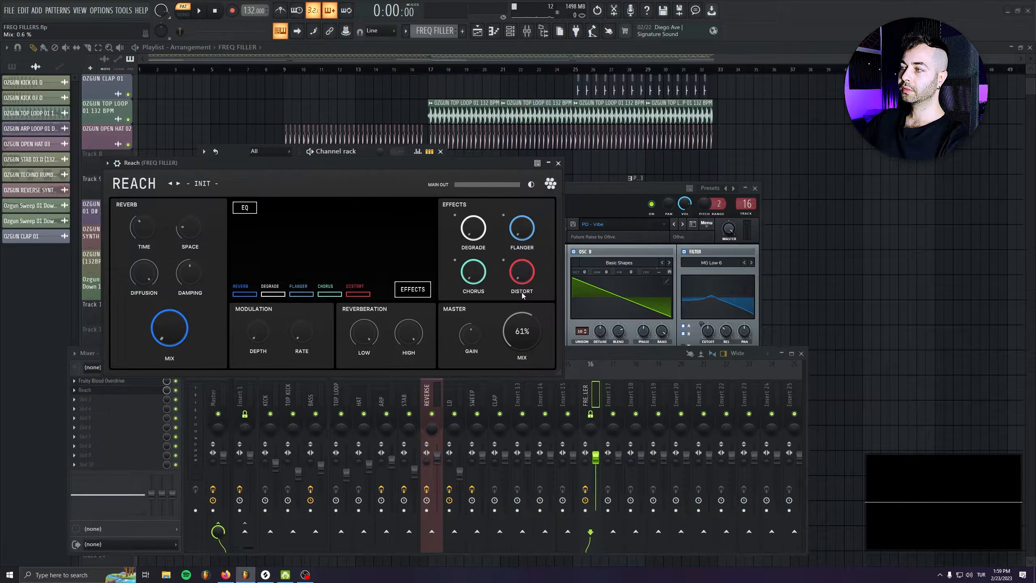
mouse_move(596, 456)
mouse_down()
mouse_move(595, 469)
mouse_move(598, 460)
mouse_up()
drag(323, 166, 323, 162)
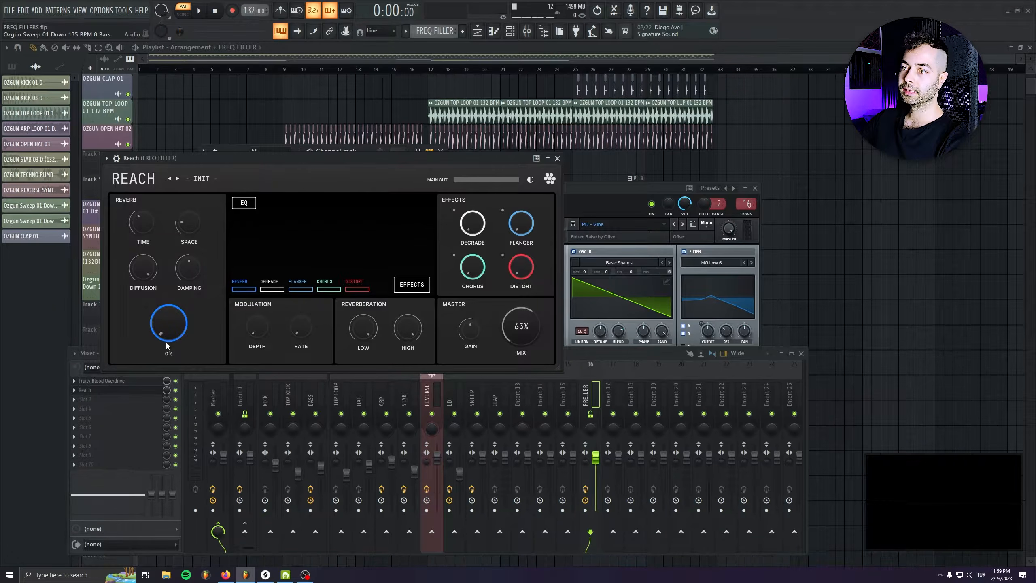
- Open Reach's reverb effect settings, raise the reverb mix to about 0.7 and reduce the master mix to 53% during playback
click(239, 285)
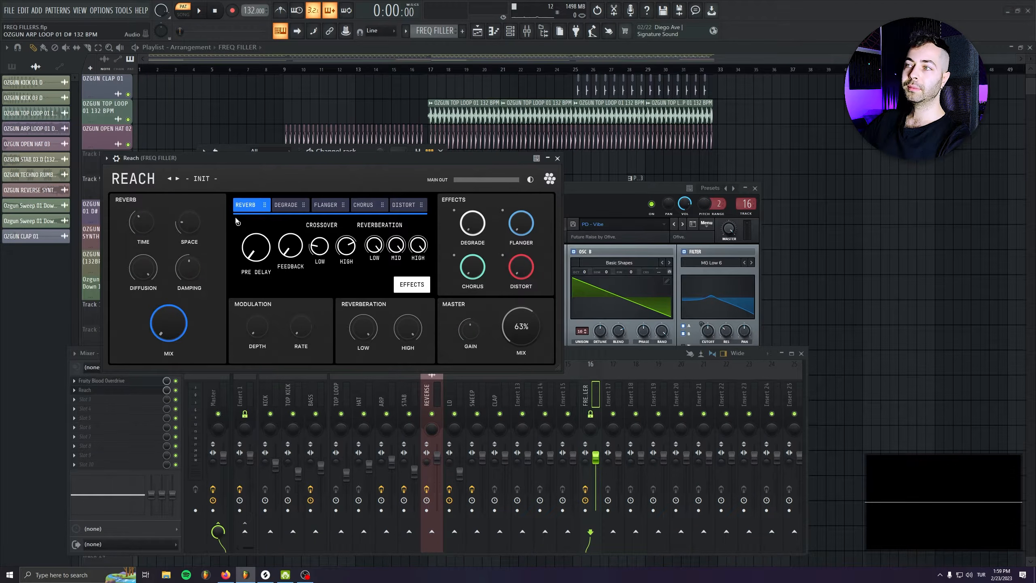
drag(207, 160, 209, 174)
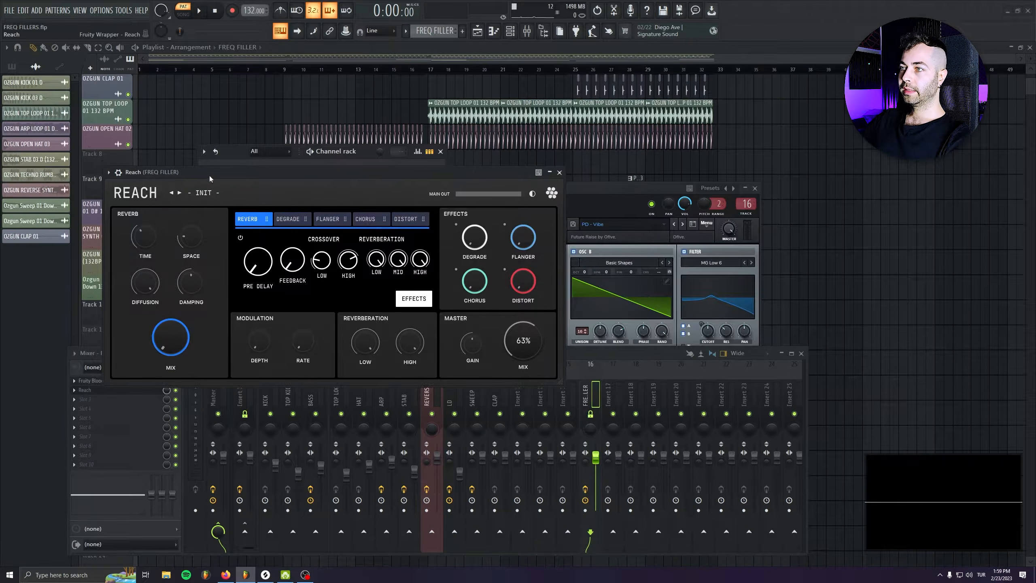
drag(170, 329, 167, 219)
key(space)
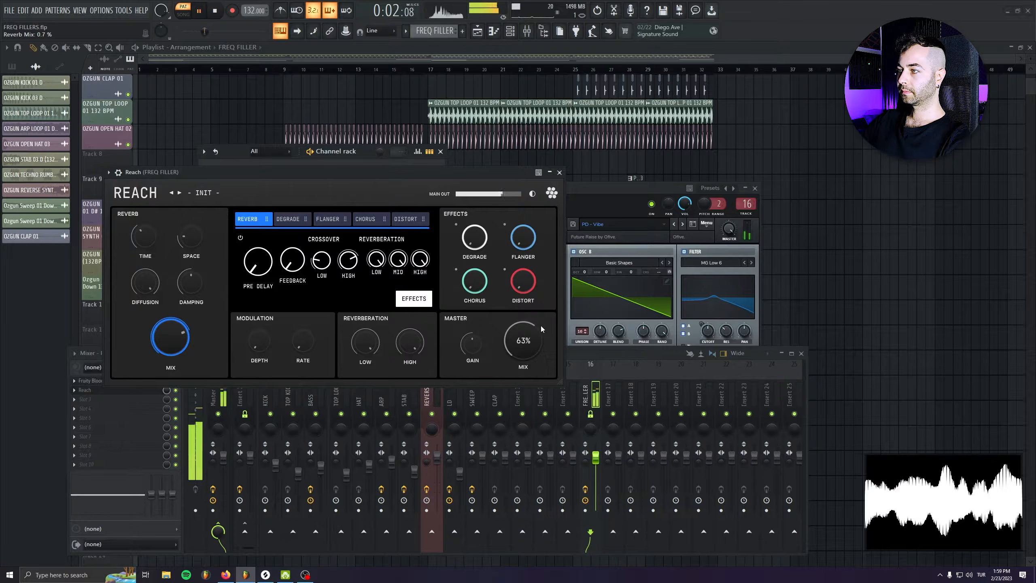
drag(541, 326, 526, 378)
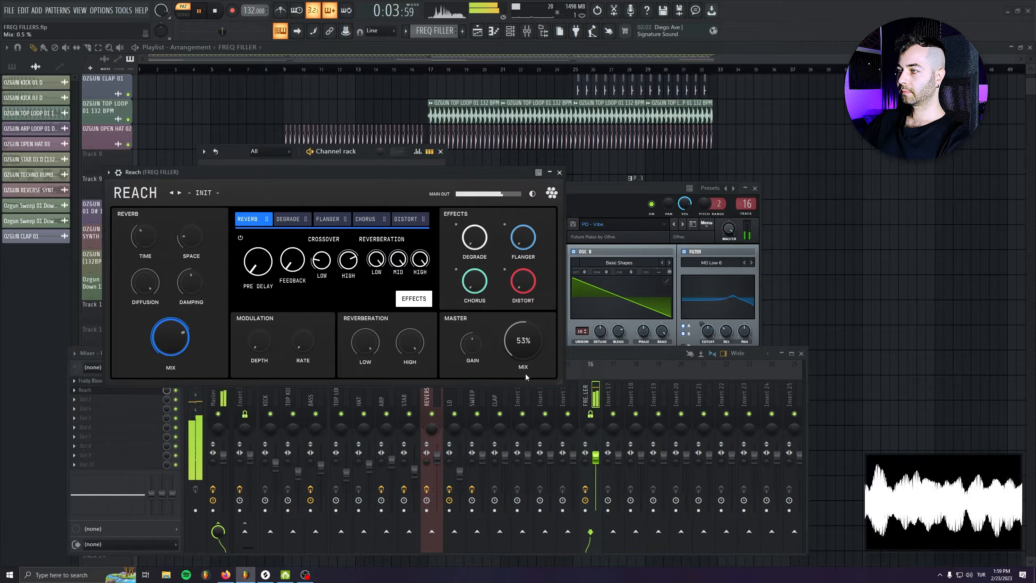
key(space)
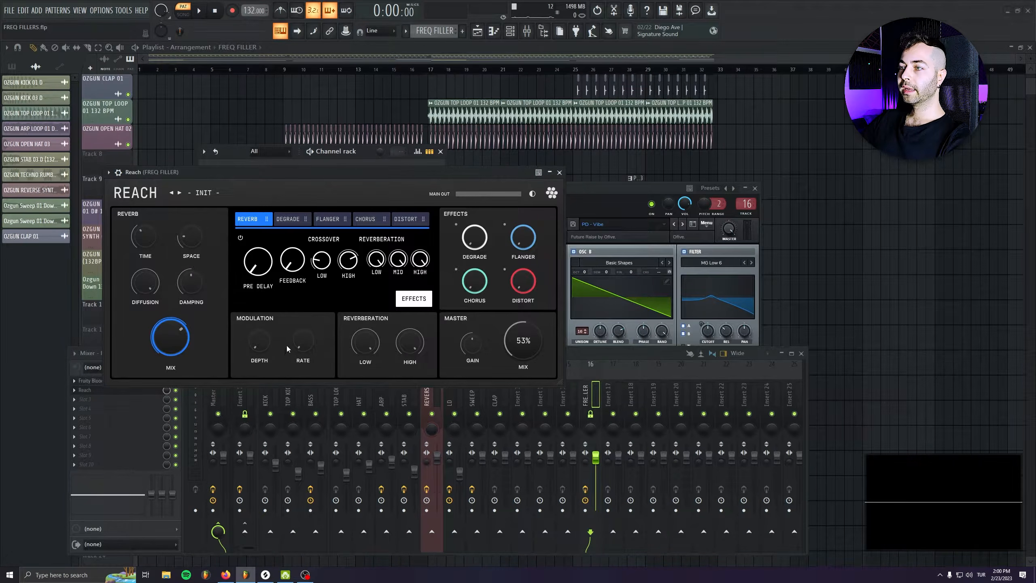
- Raise Reach's modulation depth to about 0.4 and increase its rate, adjusting both while the pattern plays
drag(249, 340, 256, 289)
drag(310, 347, 300, 264)
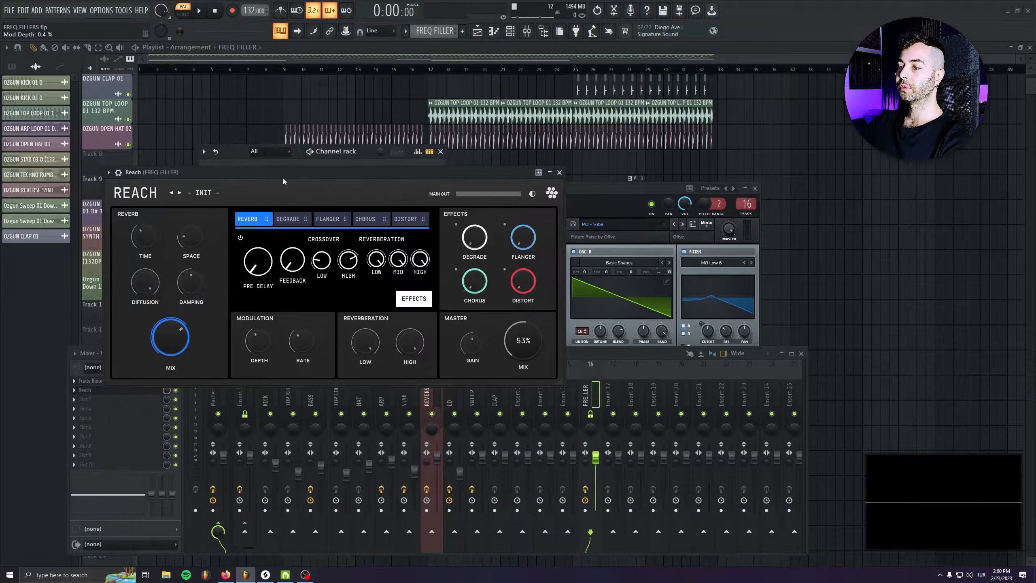
key(space)
drag(256, 344, 252, 298)
drag(301, 343, 287, 231)
drag(302, 342, 303, 402)
drag(251, 342, 250, 346)
key(space)
drag(296, 175, 297, 187)
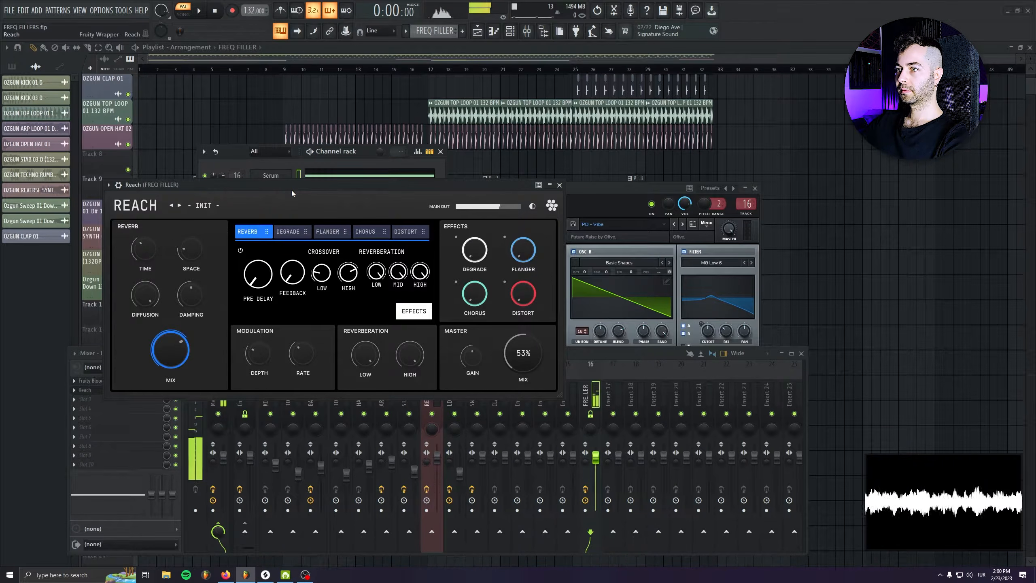
click(220, 13)
- Close Reach's effect settings, reduce the low reverberation and play the pattern to check the sound
drag(366, 365, 368, 309)
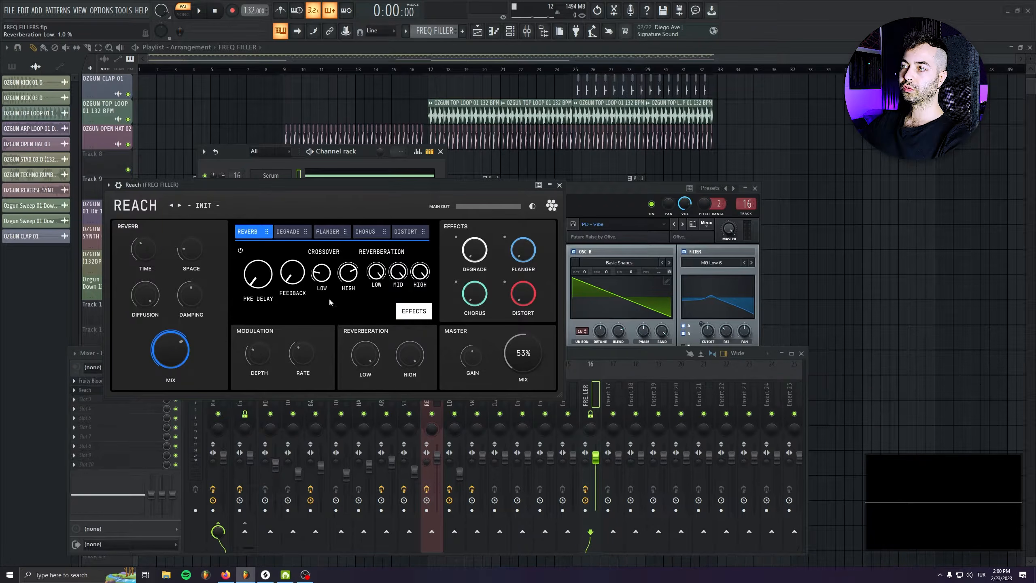
click(413, 311)
drag(365, 354, 369, 402)
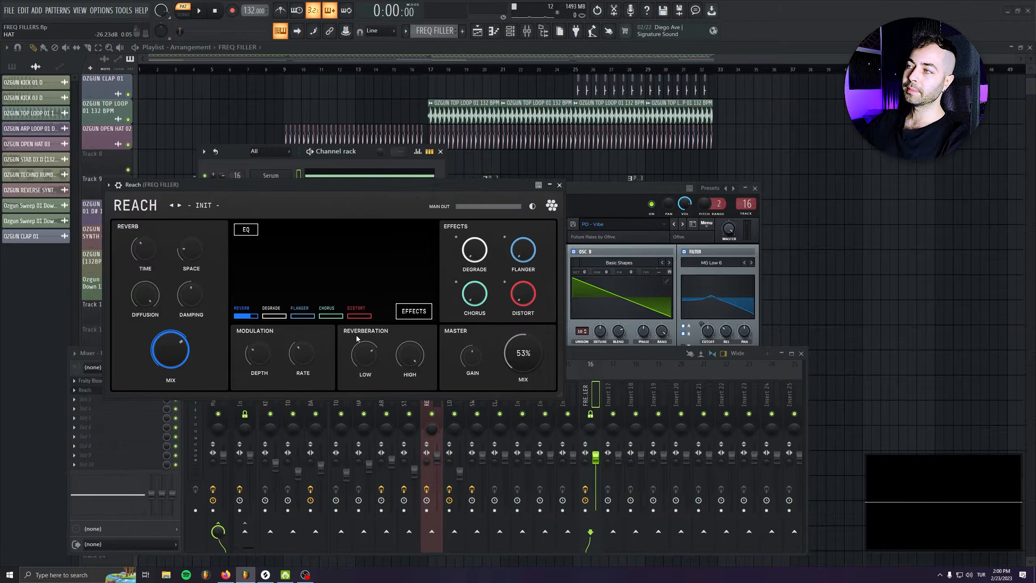
drag(340, 183, 342, 194)
key(space)
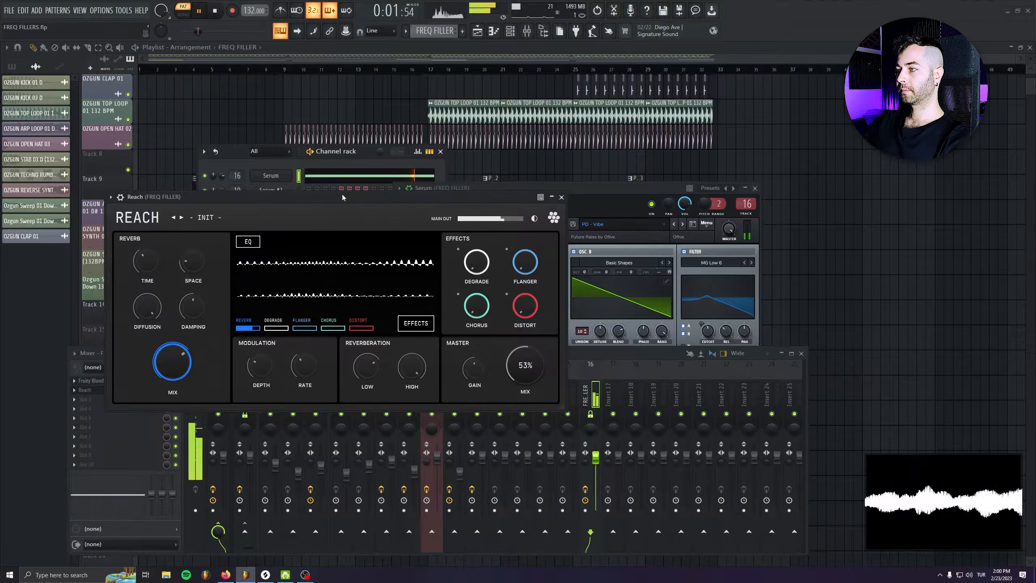
key(space)
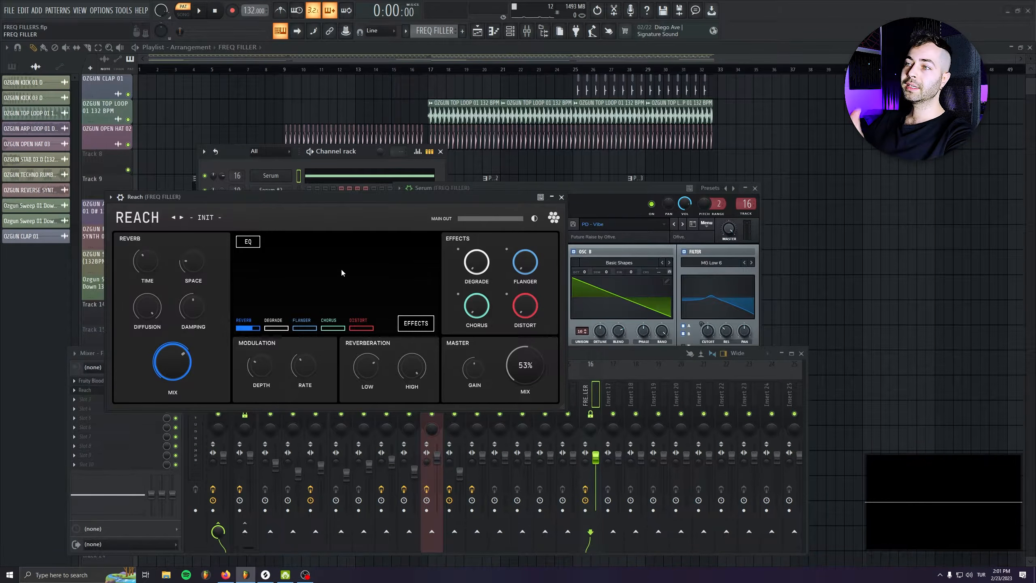
- Play the pattern with Reach's chorus mix at 100%, open the chorus settings and lower the mix before stopping
mouse_move(480, 263)
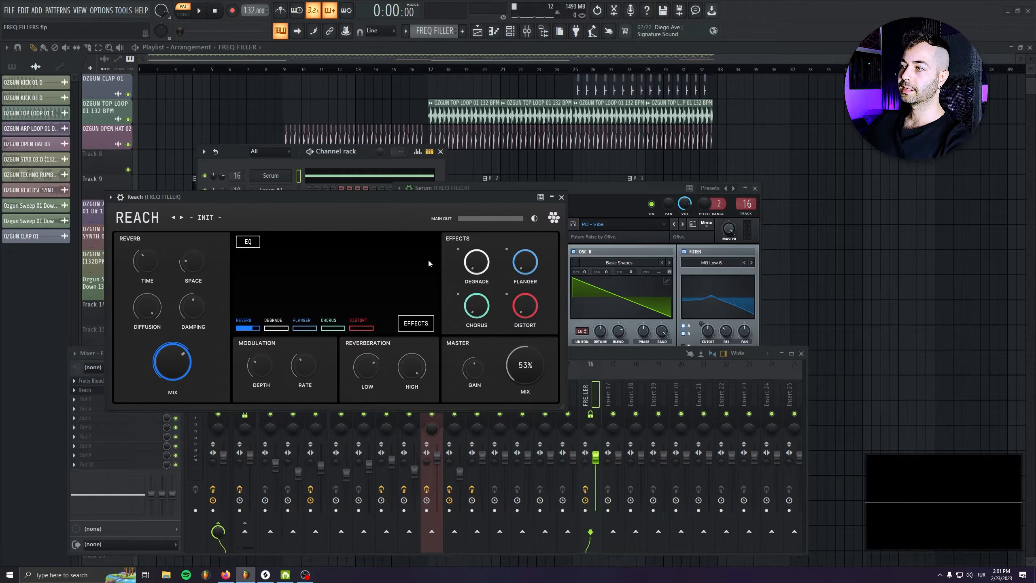
drag(472, 314, 491, 68)
key(space)
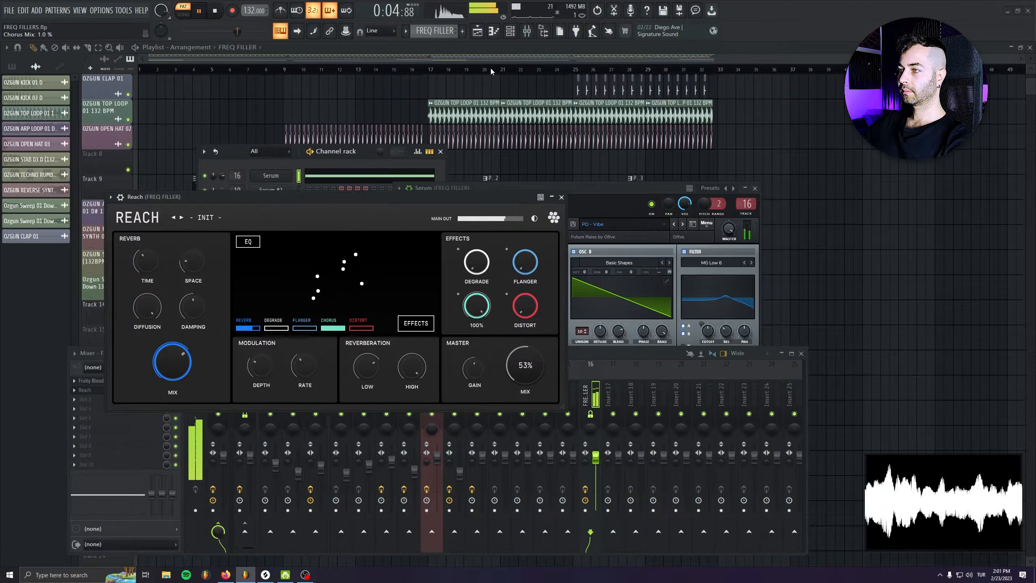
click(331, 329)
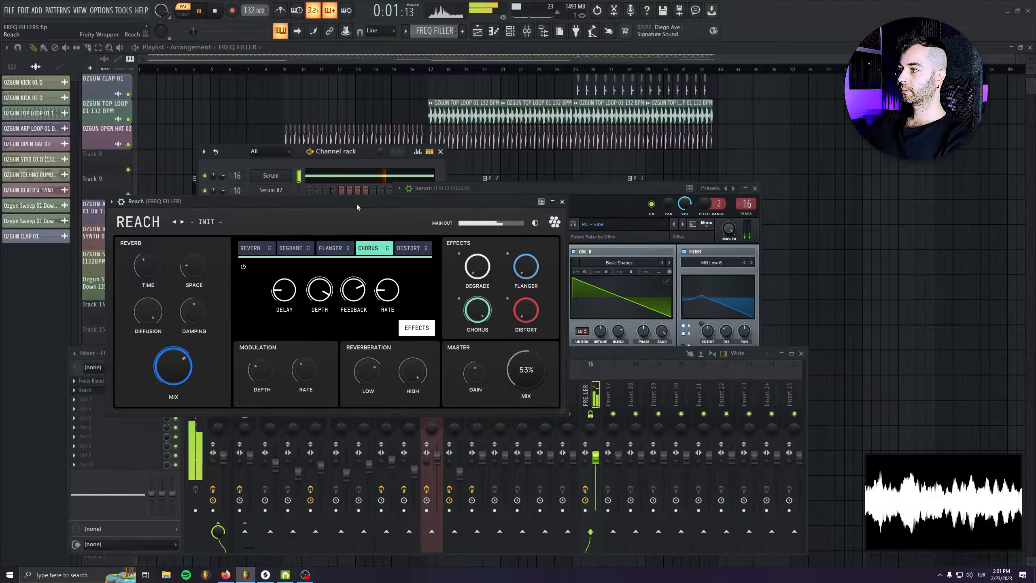
drag(477, 310, 478, 366)
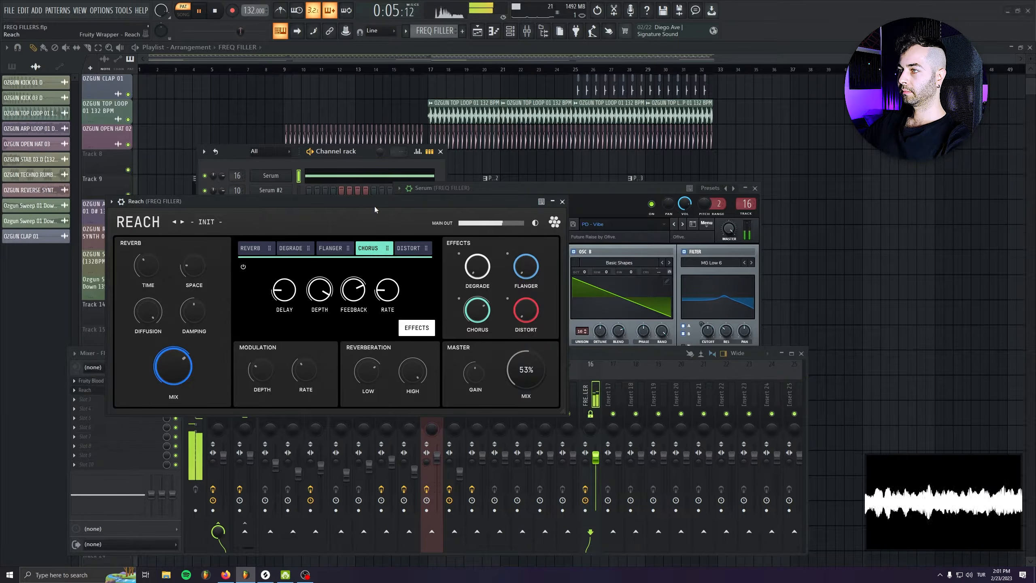
click(216, 11)
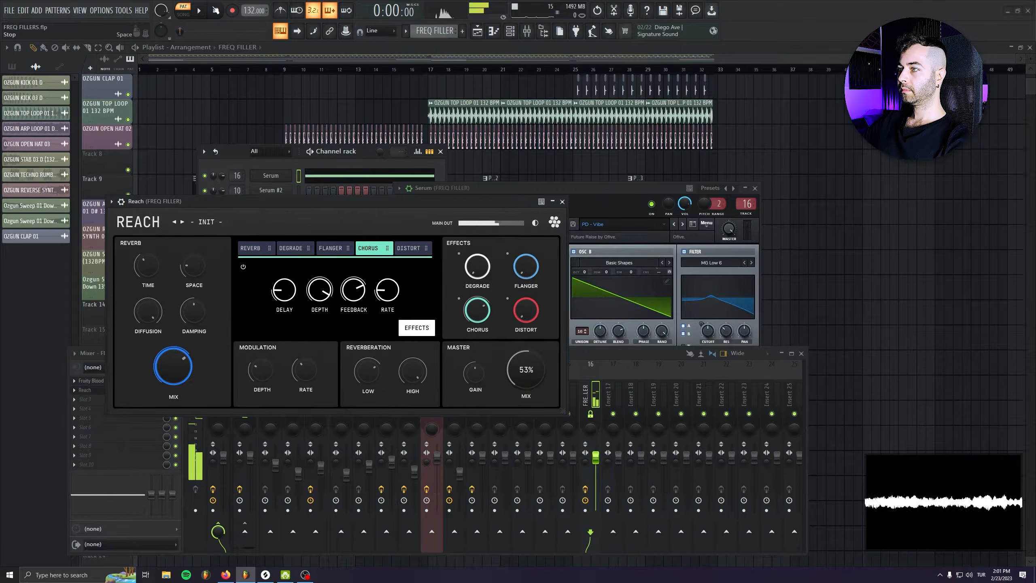
- Look through Reach's reverb, degrade and chorus settings and move the chorus ahead of the reverb in the effect chain
mouse_move(381, 307)
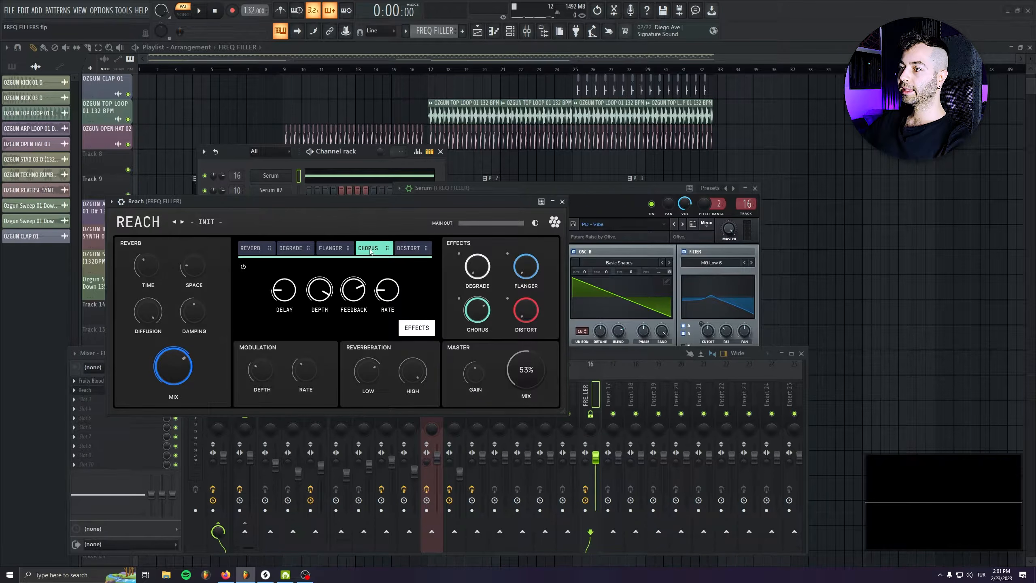
click(251, 249)
click(369, 249)
click(291, 249)
click(369, 250)
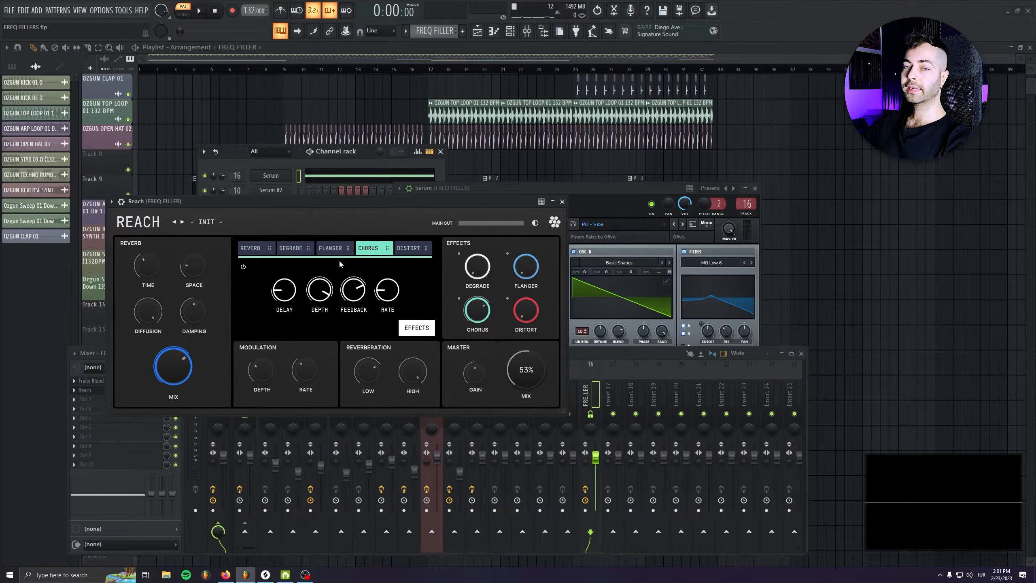
mouse_move(343, 290)
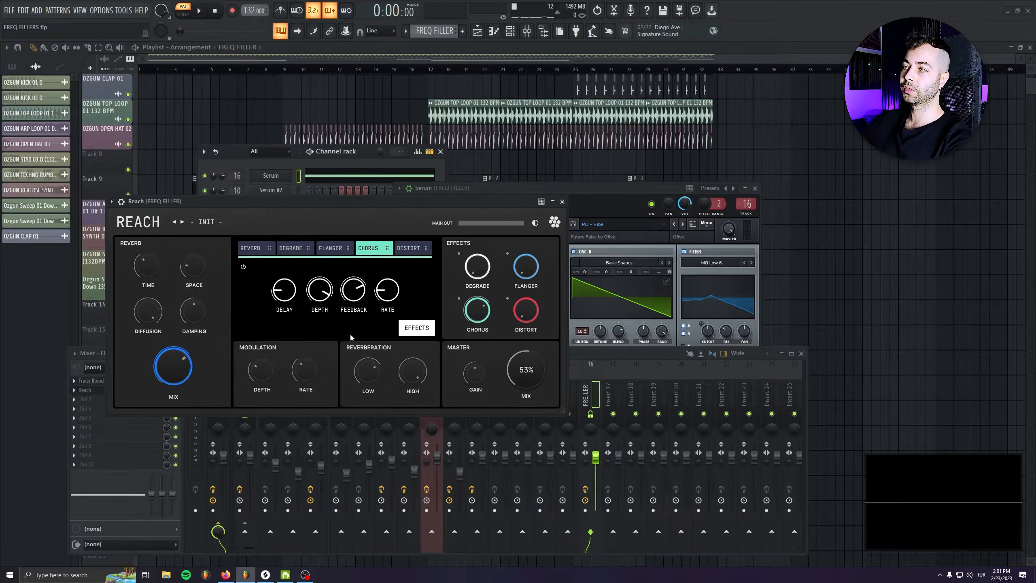
click(251, 248)
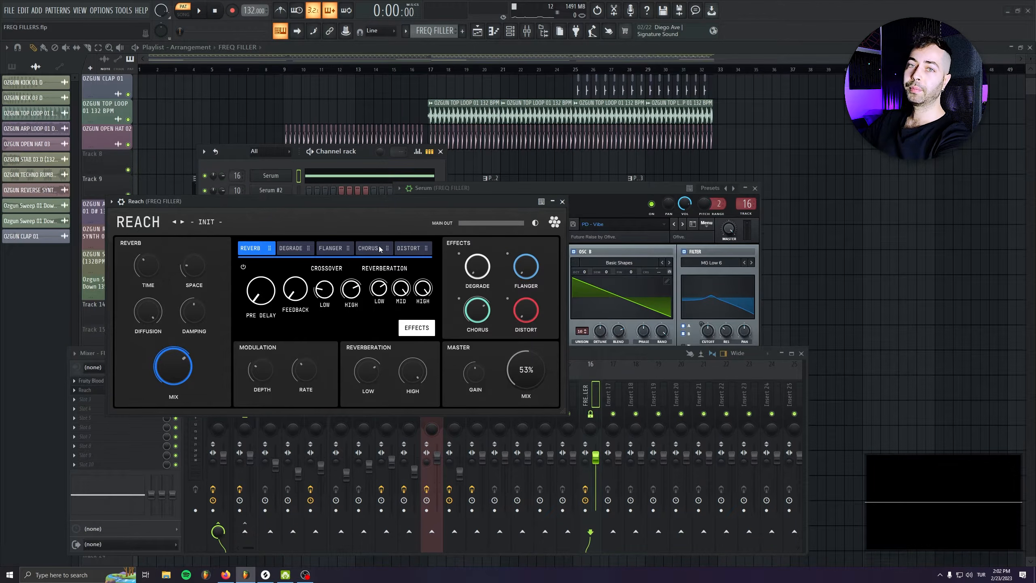
drag(387, 249, 269, 251)
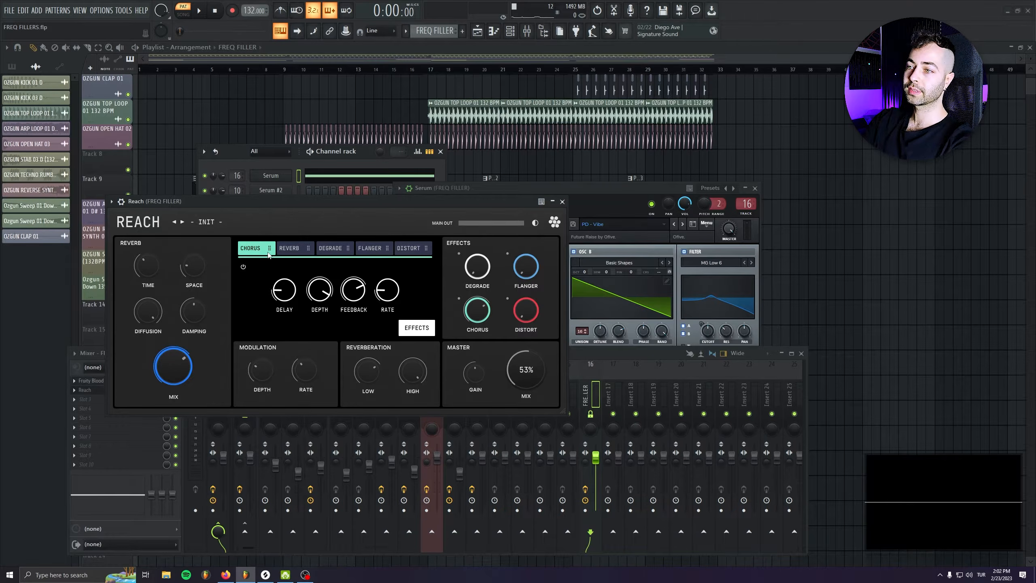
- Move the chorus behind the flanger in Reach's effect chain and raise the flanger mix while the pattern plays
drag(256, 250, 376, 255)
click(332, 249)
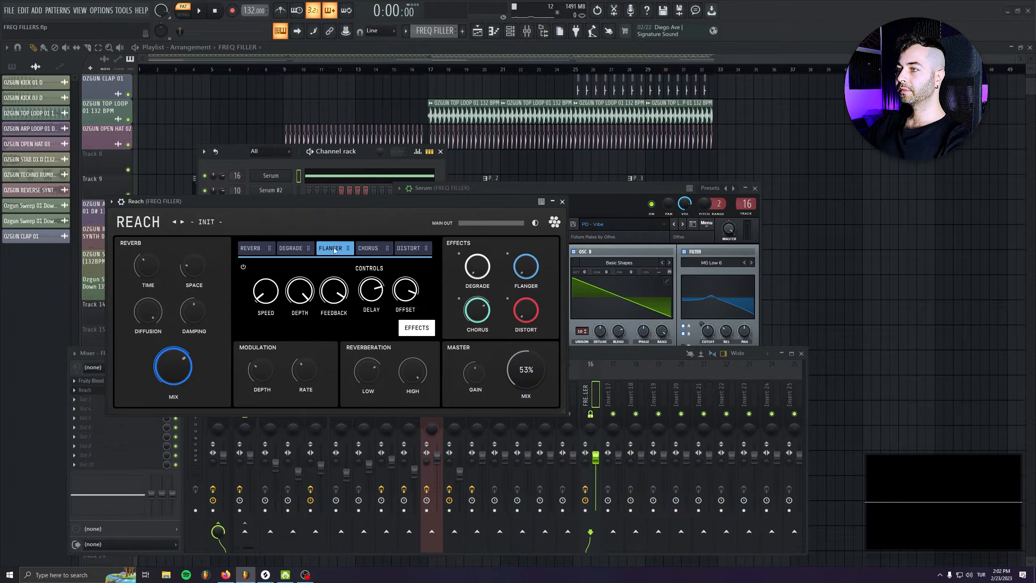
key(space)
drag(522, 273, 526, 238)
- Set Reach's master mix to 57%, ease the flanger mix back slightly and stop playback
drag(525, 376, 525, 363)
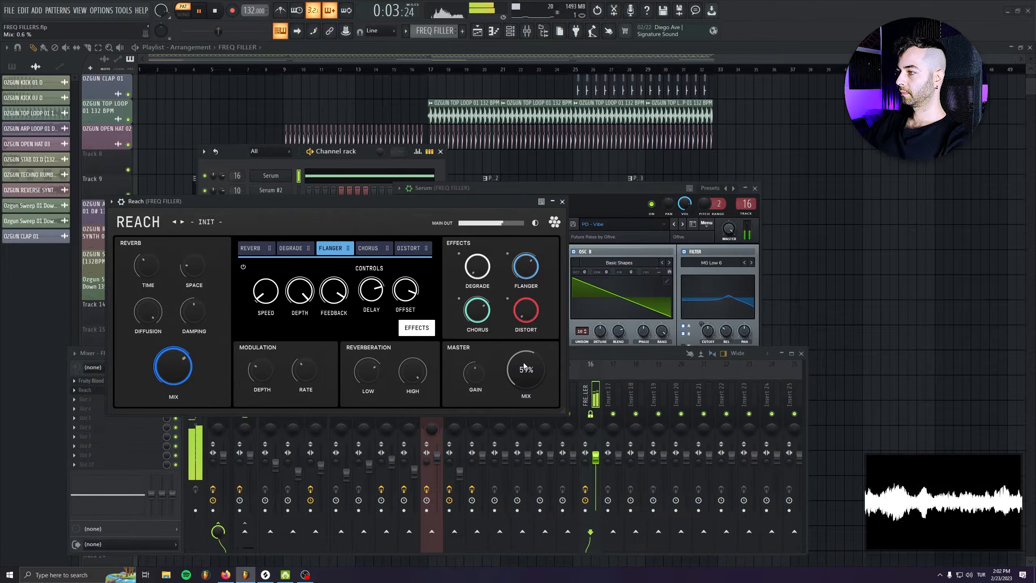
drag(535, 273, 535, 280)
drag(408, 203, 408, 206)
key(space)
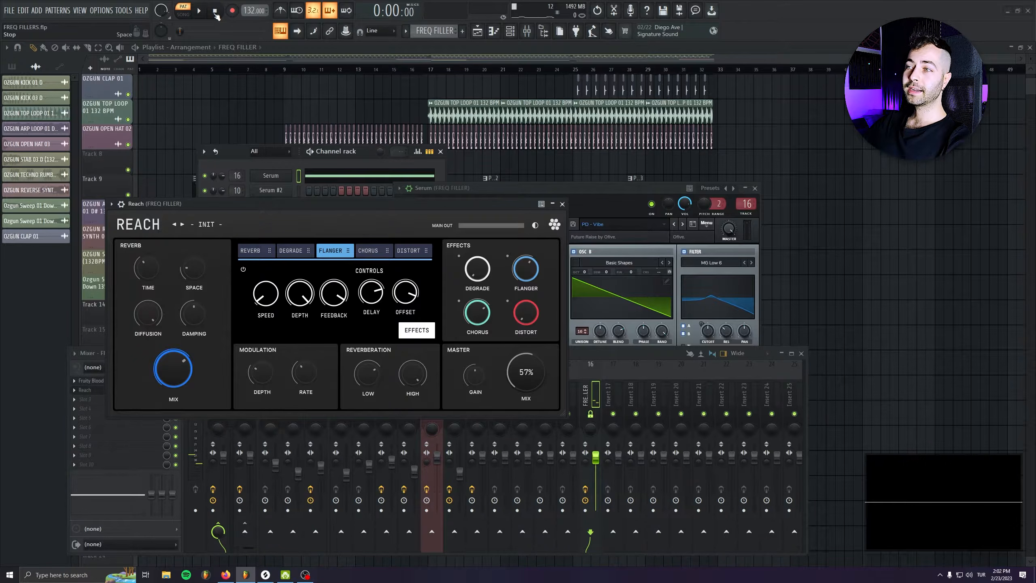
- Open Reach's degrade settings and raise the degrade mix to about 60% while the pattern plays, then stop
click(302, 249)
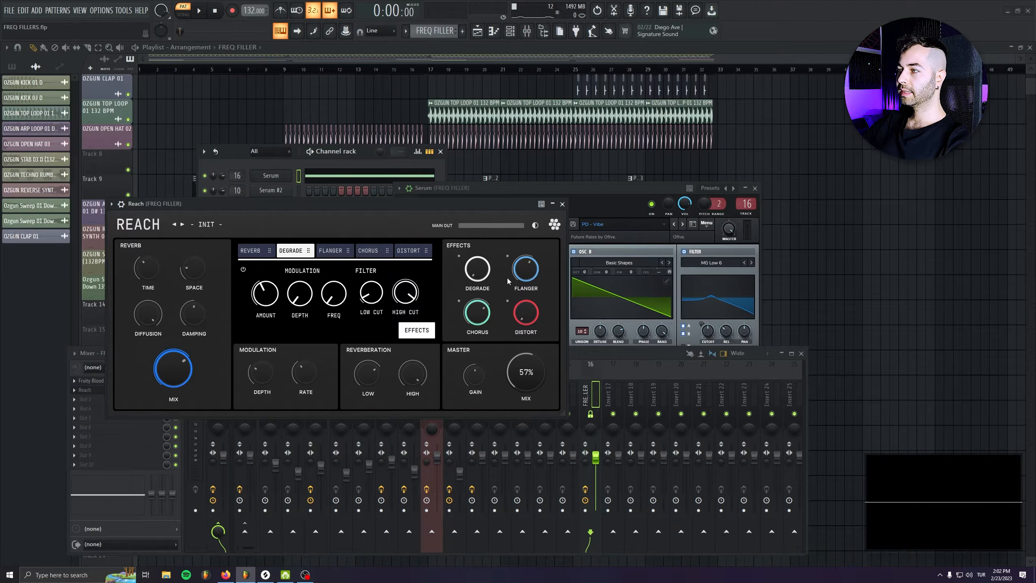
key(space)
drag(478, 275, 479, 161)
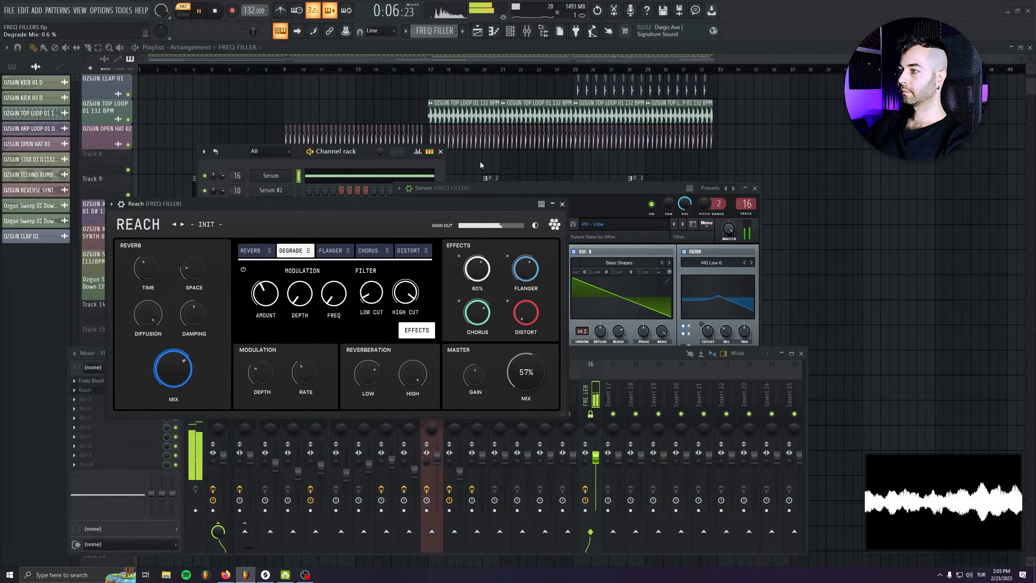
click(219, 13)
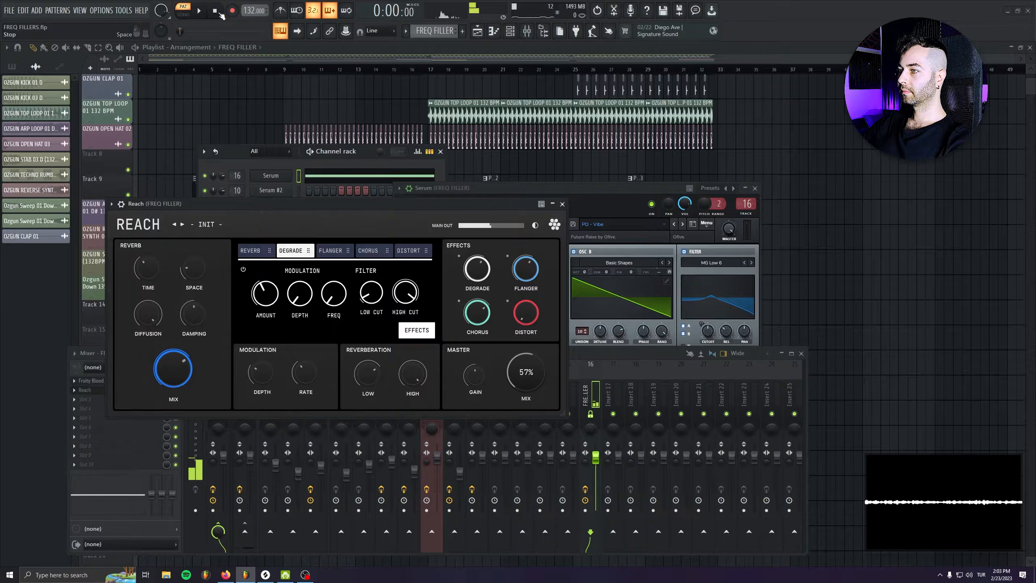
- Open Reach's distort settings and raise the distortion mix to about 60% while the pattern plays, then stop
click(404, 250)
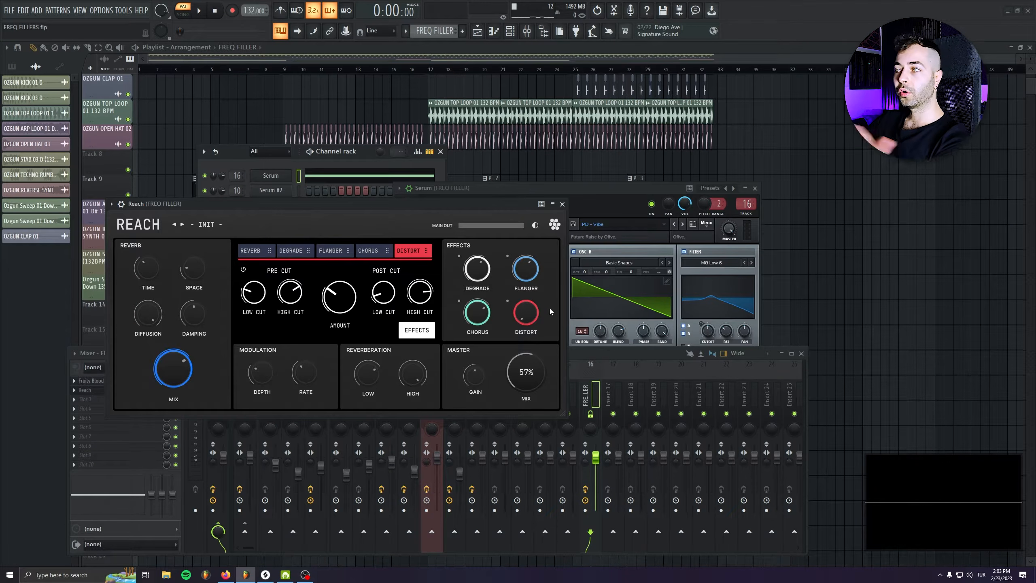
key(space)
drag(522, 321, 527, 198)
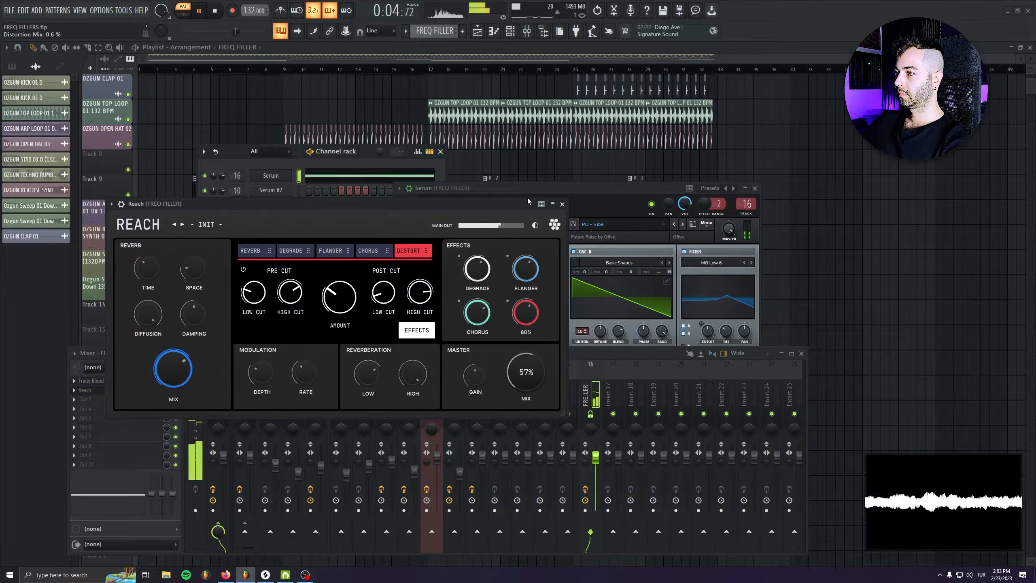
click(215, 12)
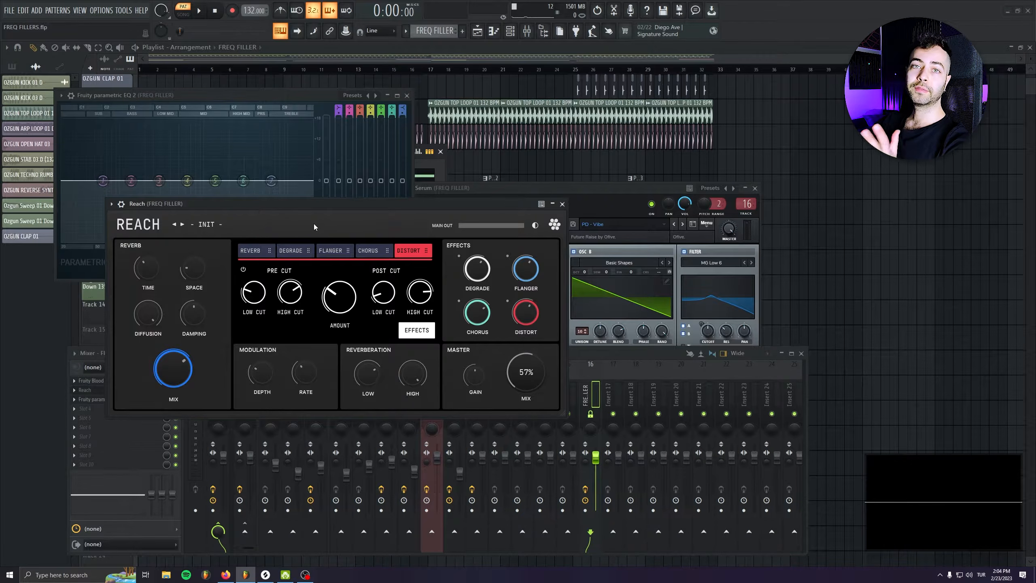
- Close Reach and turn band 1 of Fruity Parametric EQ 2 into a high-pass filter cutting the low frequencies
click(562, 204)
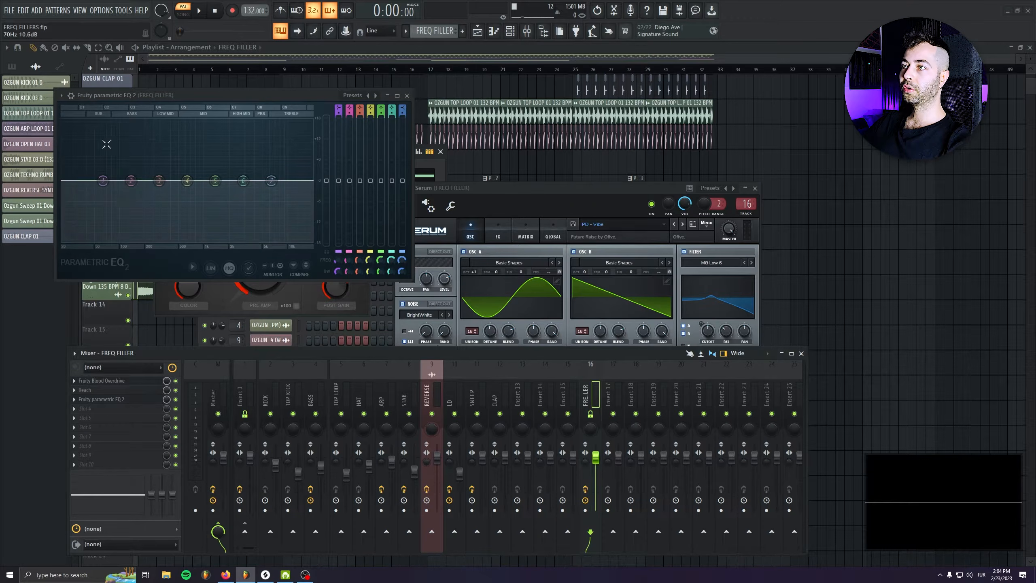
right_click(103, 181)
mouse_move(120, 206)
click(157, 215)
drag(104, 181, 170, 181)
right_click(182, 180)
mouse_move(212, 206)
click(227, 234)
- Turn EQ band 7 into a low-pass filter with its cutoff at about 10157 Hz
right_click(272, 181)
click(321, 216)
right_click(272, 181)
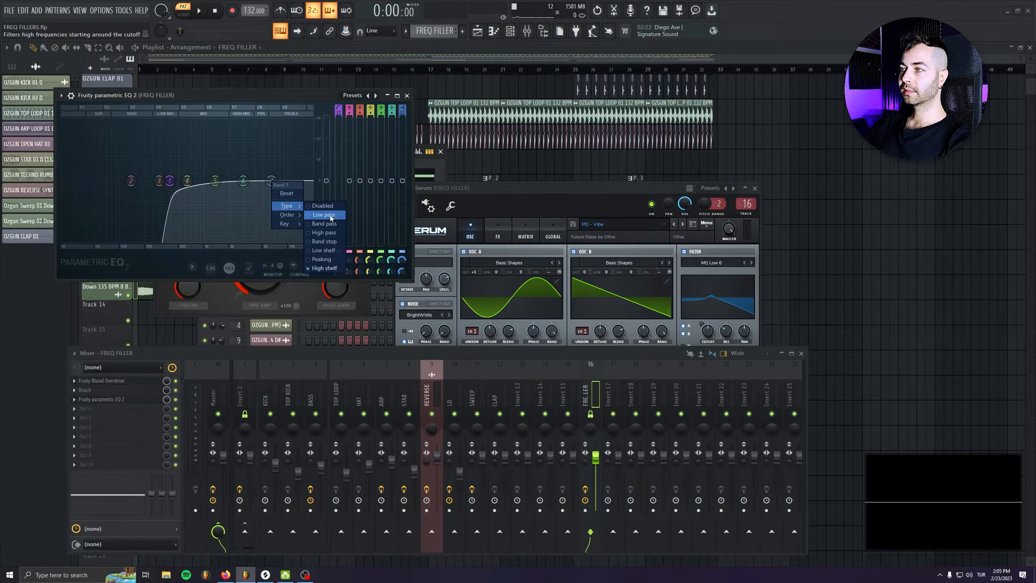
click(322, 216)
drag(271, 181, 294, 181)
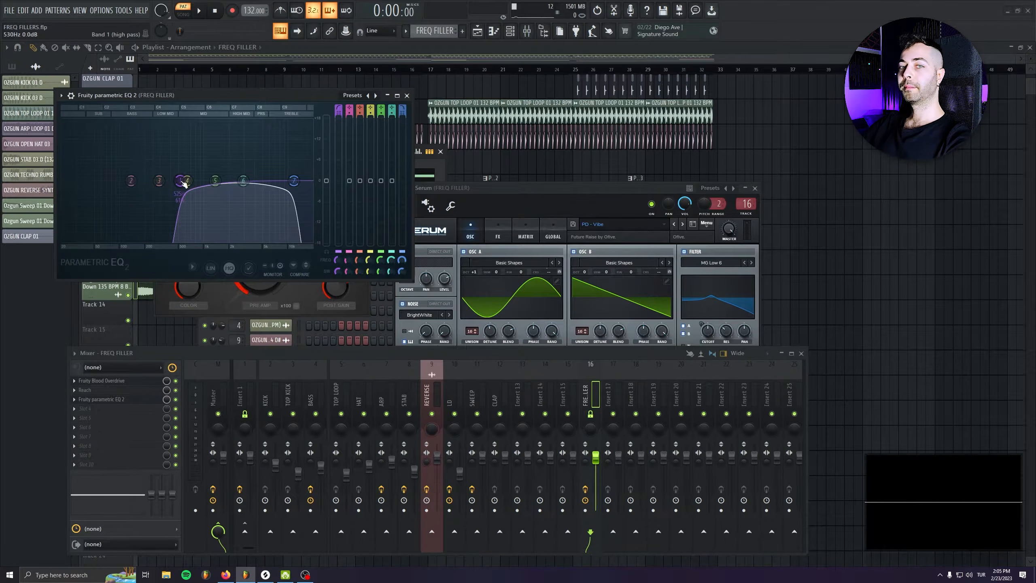
drag(294, 180, 289, 181)
- Fine-tune the high-pass and low-pass cutoffs while the pattern plays, then close the equalizer and stop playback
key(space)
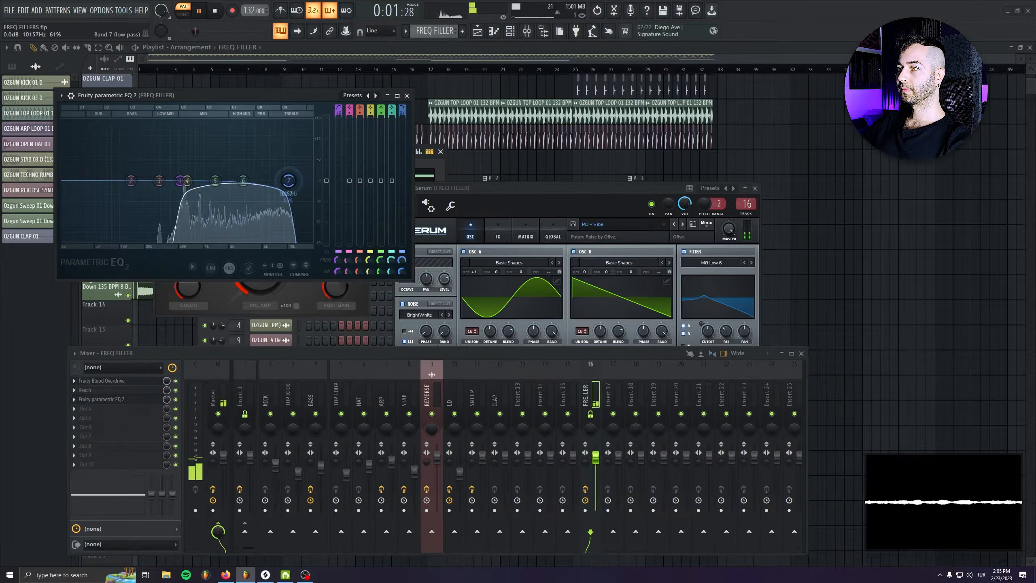
mouse_move(181, 181)
mouse_down()
mouse_move(190, 181)
mouse_move(162, 181)
mouse_move(186, 181)
mouse_up()
drag(289, 181, 302, 180)
drag(188, 181, 182, 181)
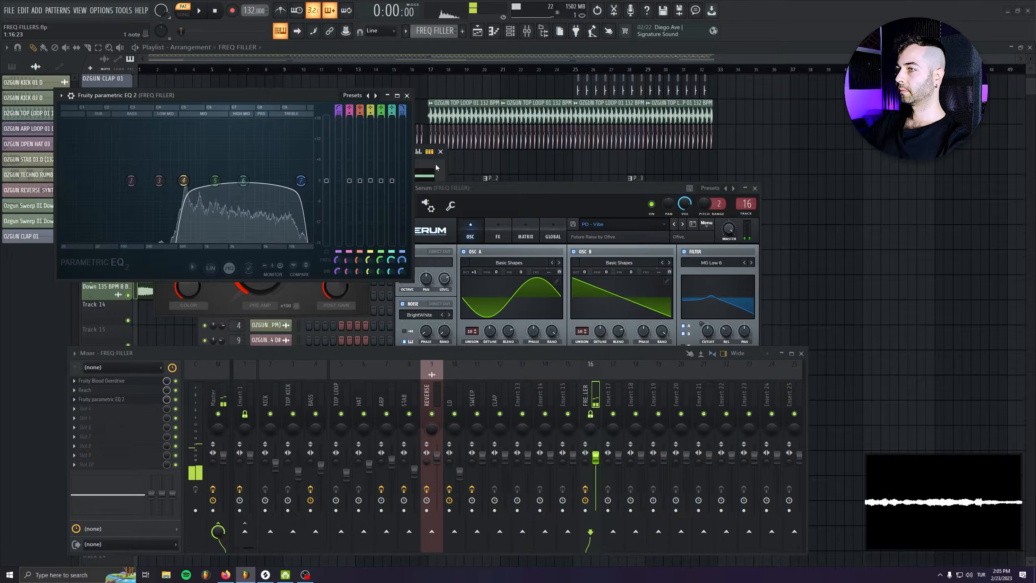
click(406, 96)
click(215, 12)
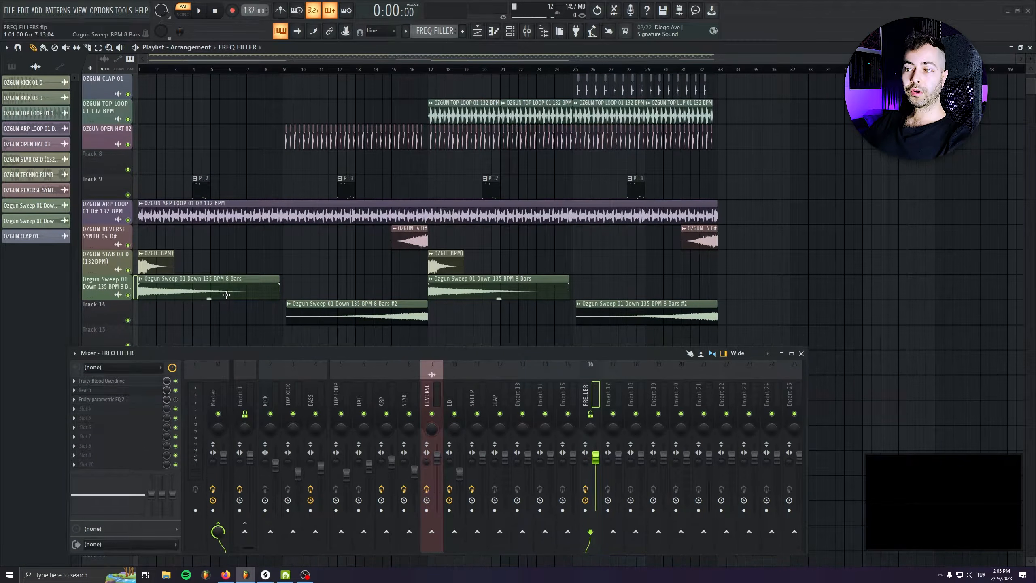
- Consolidate the FREQ FILLER pattern clip on Track 17 into audio and solo that track
scroll(254, 160, down, 8)
scroll(228, 212, up, 4)
scroll(182, 261, up, 5)
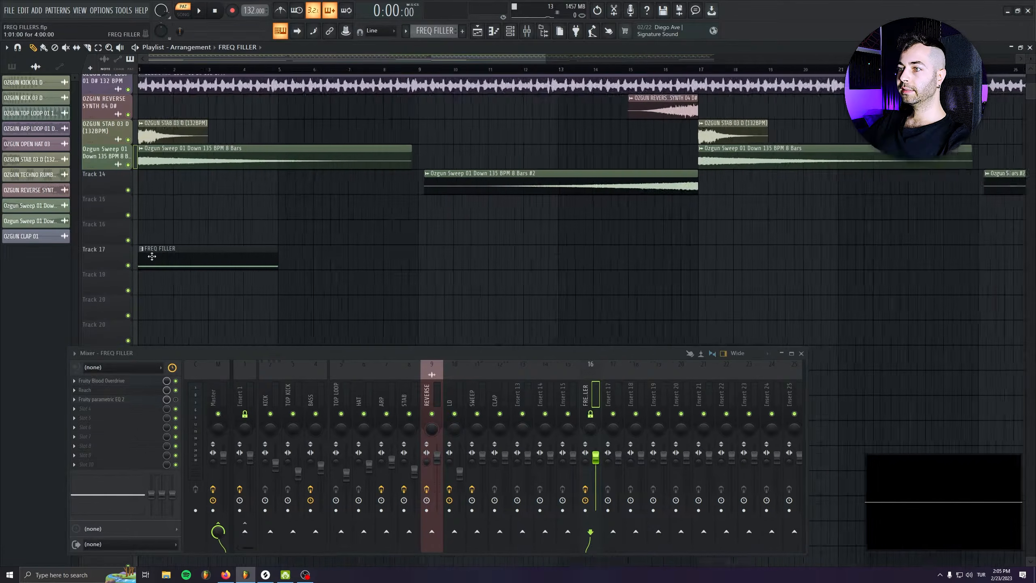
right_click(108, 234)
mouse_move(163, 386)
click(215, 385)
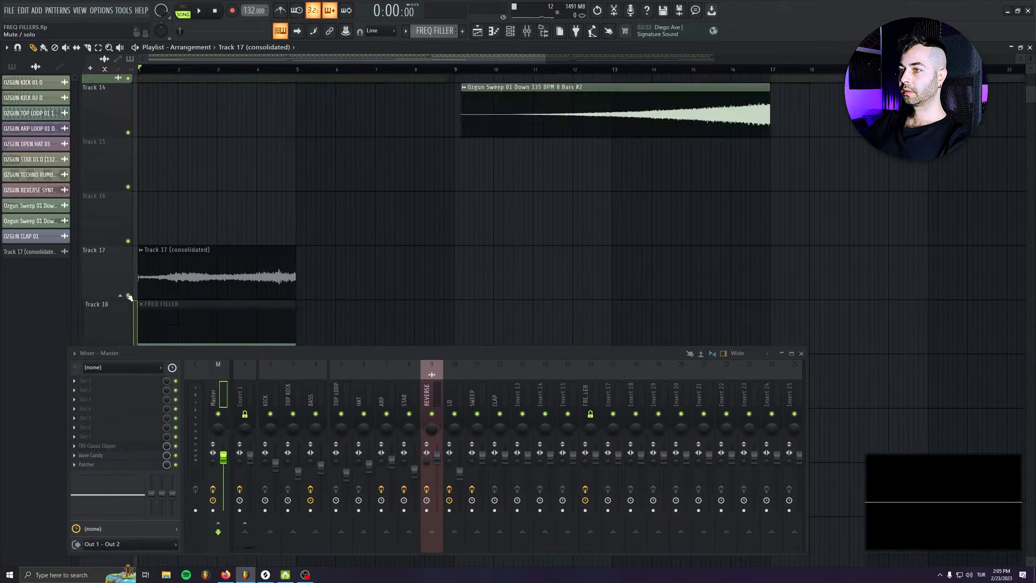
right_click(127, 295)
drag(397, 239, 379, 182)
scroll(176, 240, up, 5)
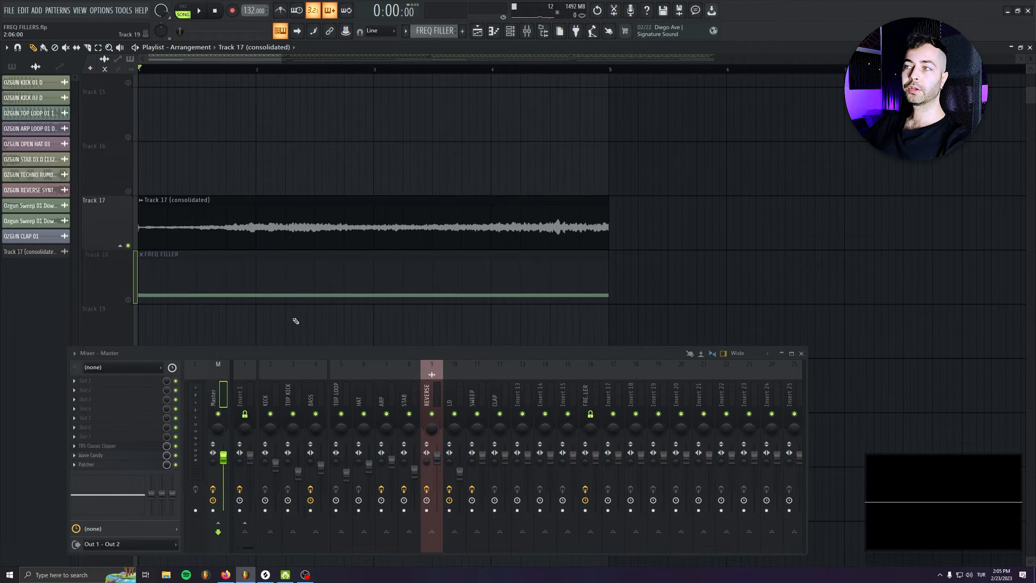
- Copy the consolidated clip from Track 17 to Track 16 and make the copy unique as its own sample
drag(166, 163, 154, 147)
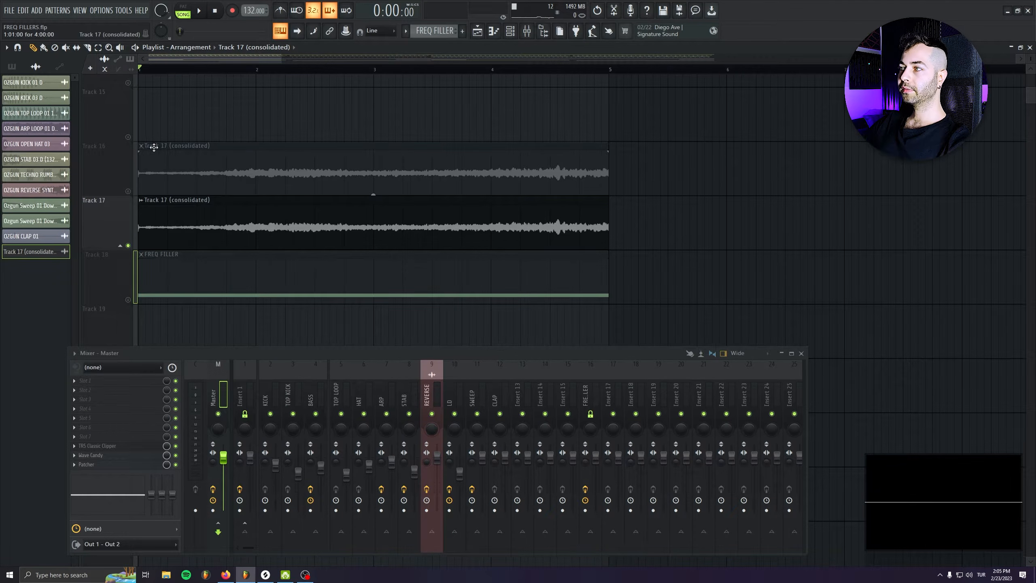
click(141, 151)
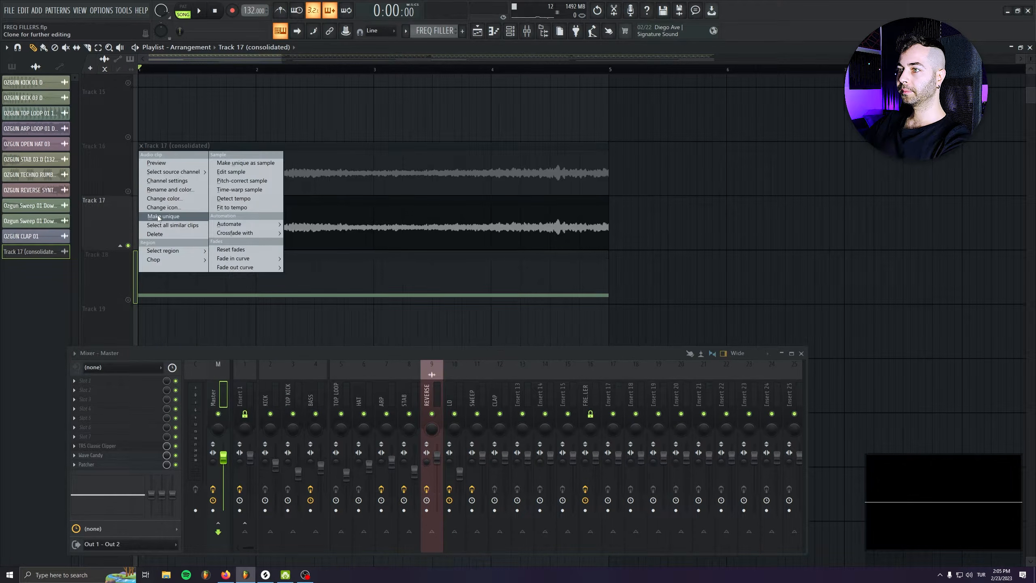
click(171, 217)
click(193, 198)
click(323, 83)
scroll(174, 252, down, 4)
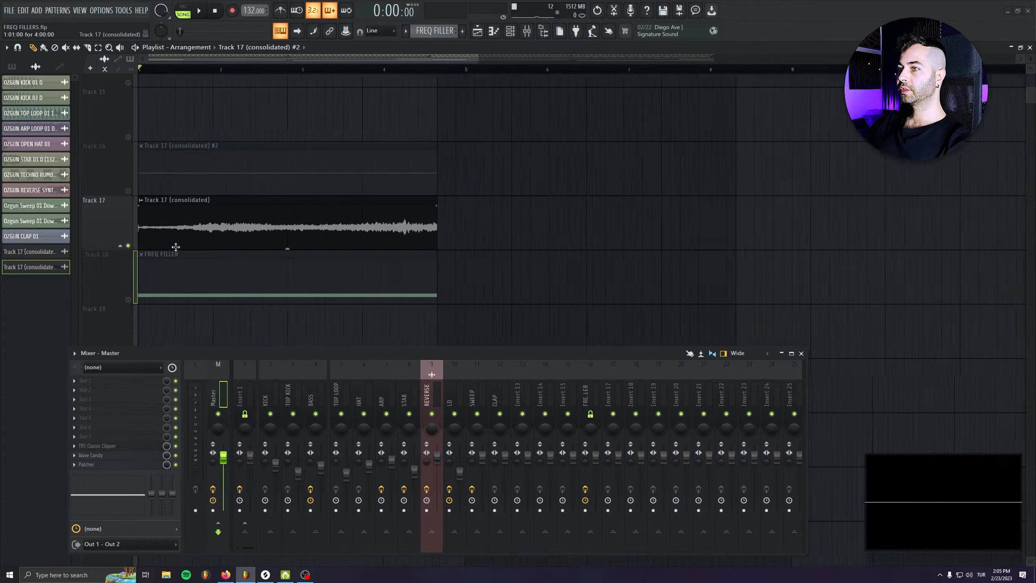
click(141, 146)
click(235, 163)
key(Return)
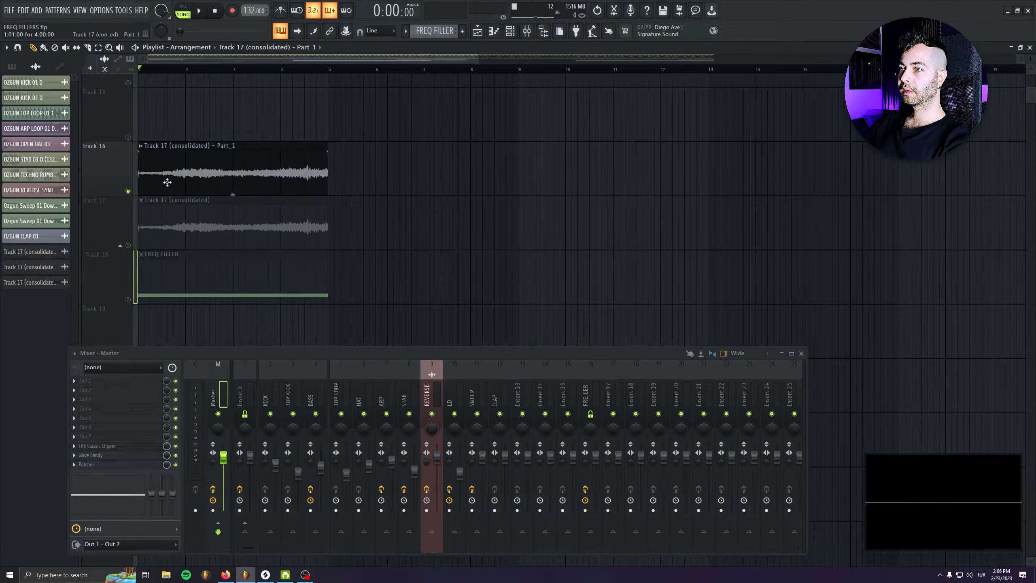
- Reverse the Track 16 clip, set its time-stretching mode to Auto and raise its pitch
click(216, 212)
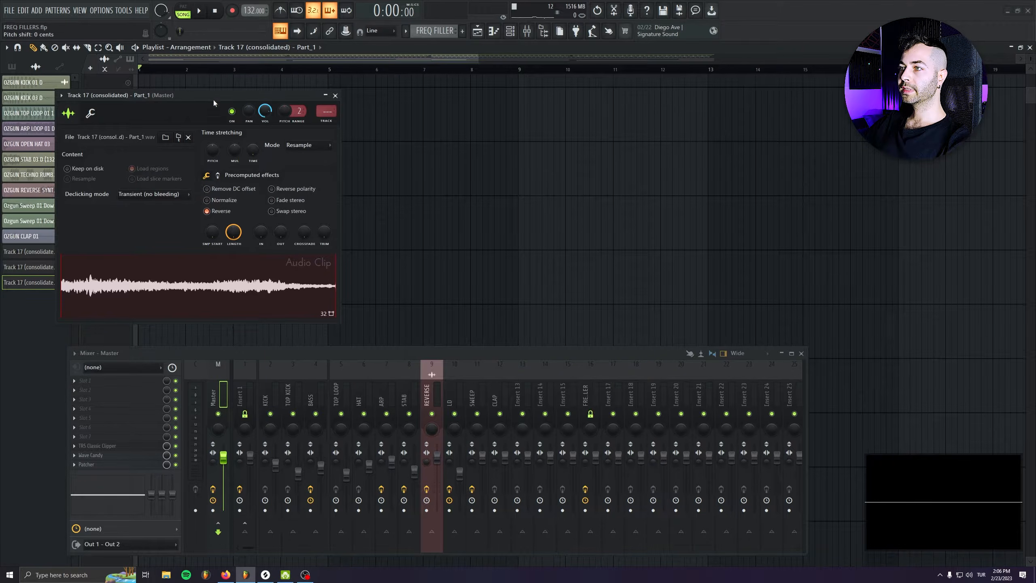
drag(229, 239, 229, 223)
drag(258, 185, 257, 252)
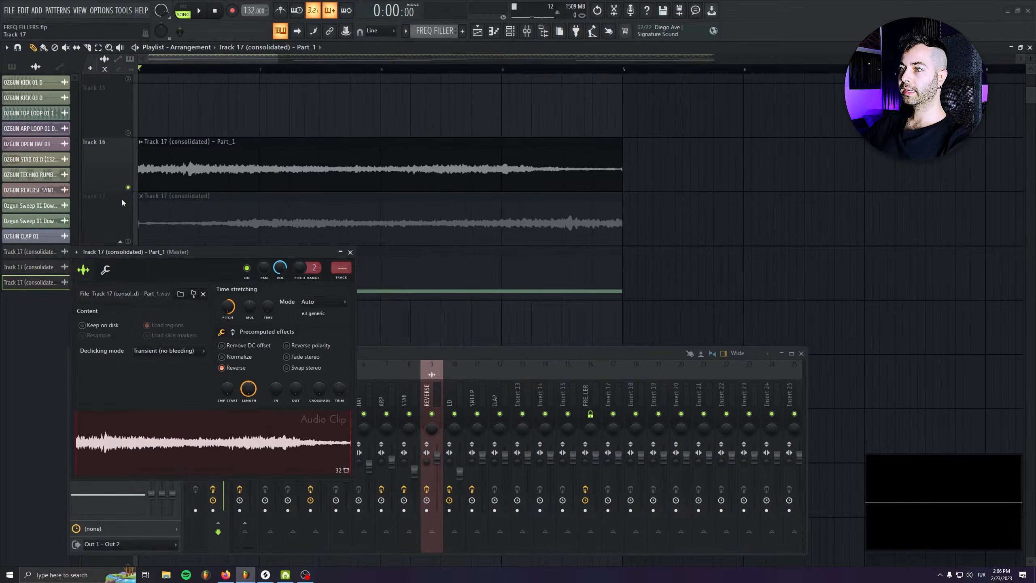
- Lower the Track 16 clip's channel volume during playback, then close its settings and stop
key(space)
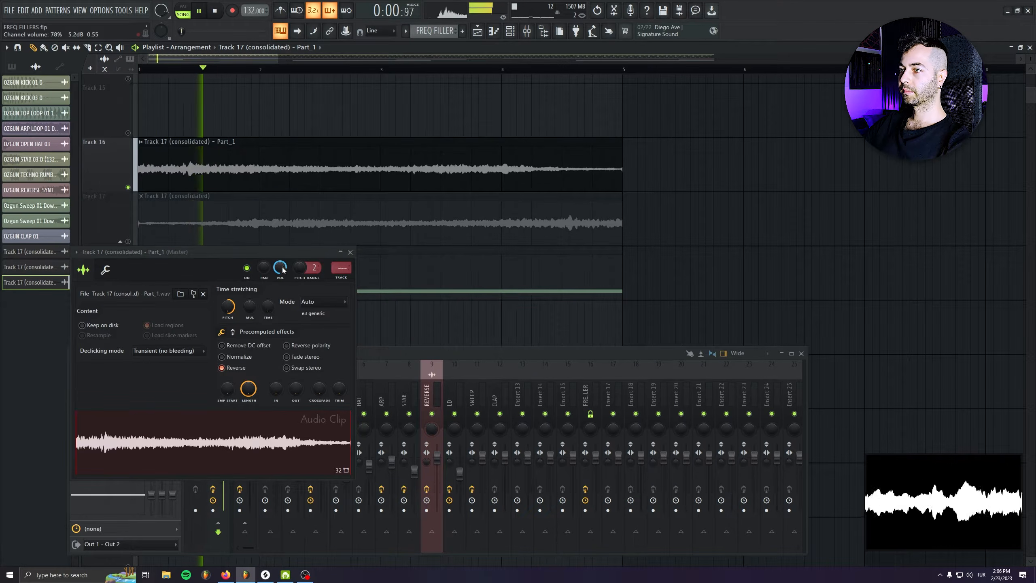
drag(283, 270, 282, 273)
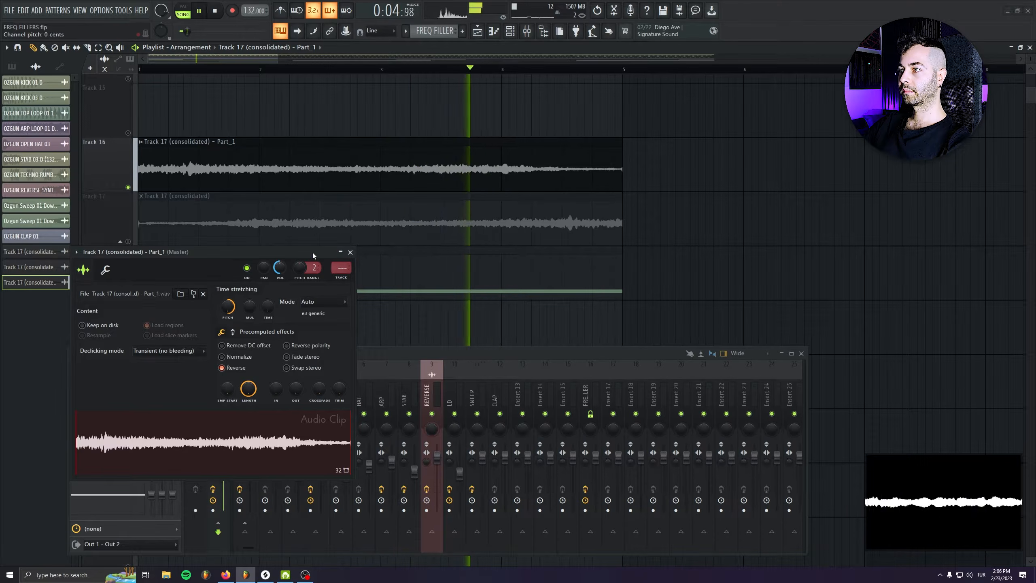
click(351, 252)
key(space)
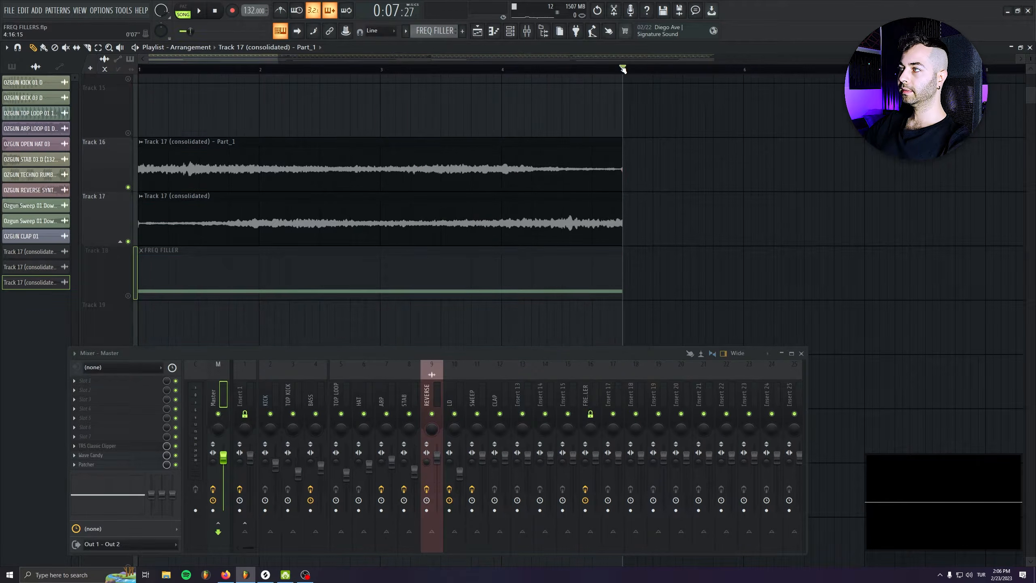
- Select the first four bars as the loop range and play the Track 16 and Track 17 clips together
drag(622, 69, 140, 69)
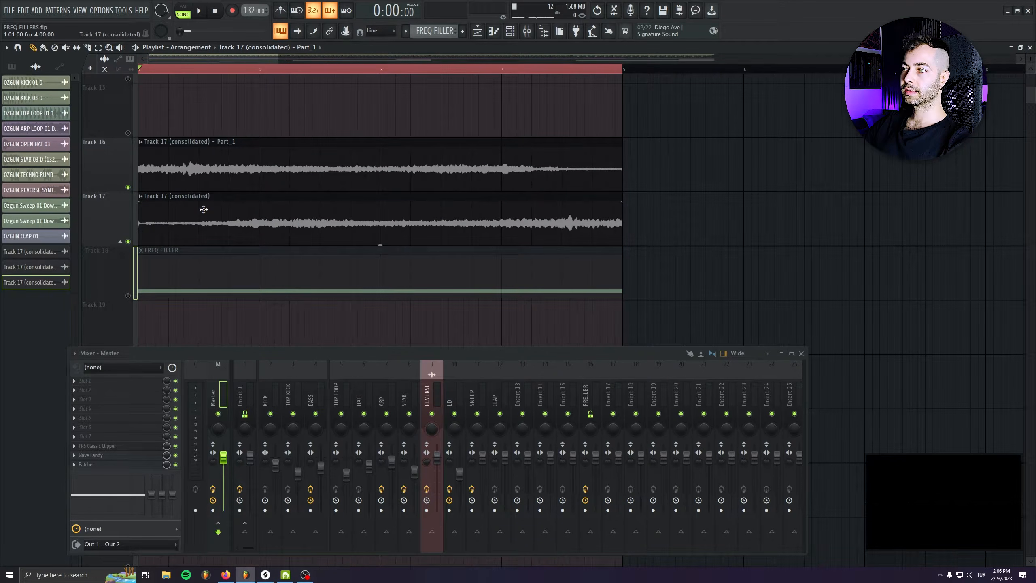
key(space)
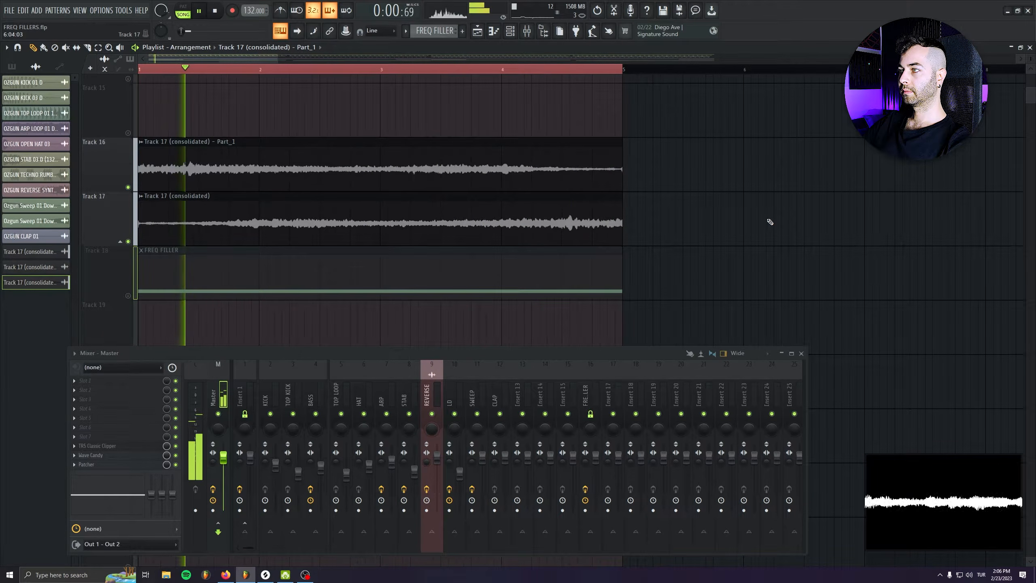
key(space)
- Copy the consolidated Track 17 clip to Track 15, make the copy unique and solo that track
scroll(171, 204, up, 1)
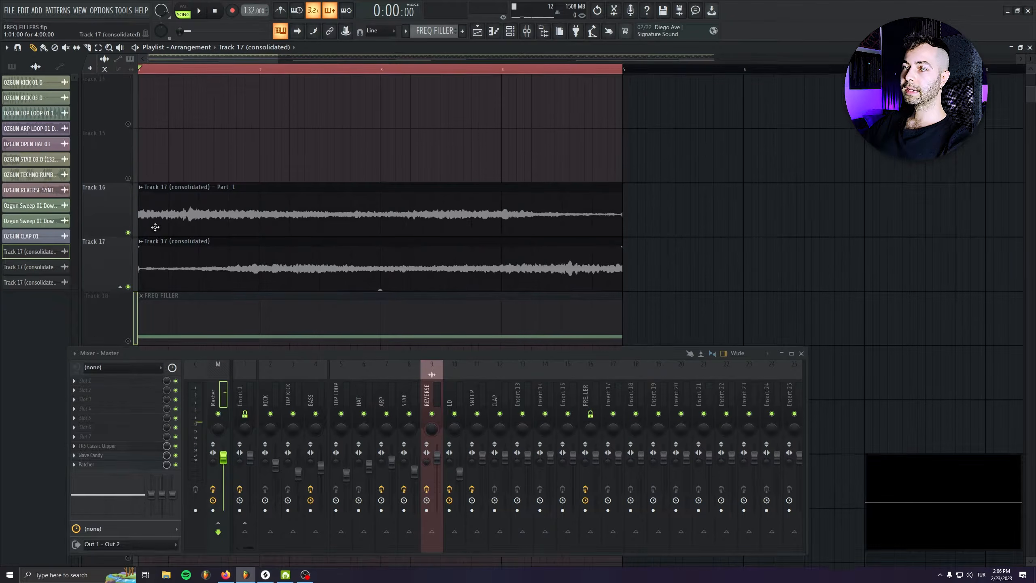
click(202, 179)
click(142, 142)
click(196, 212)
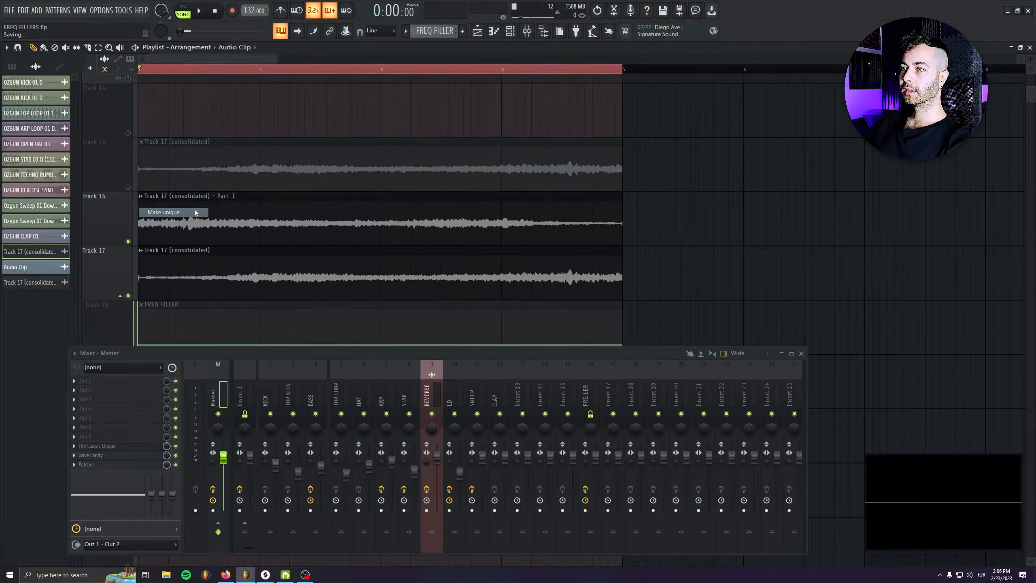
right_click(127, 186)
- Set the Track 15 clip's time-stretching mode to Auto and lower its pitch, checking it in playback
double_click(203, 172)
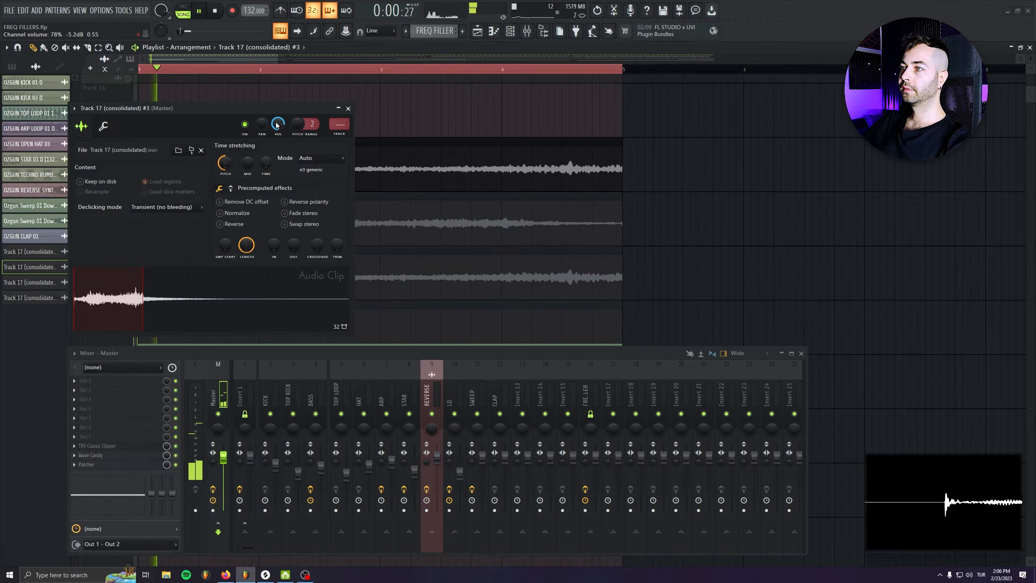
click(314, 158)
click(312, 186)
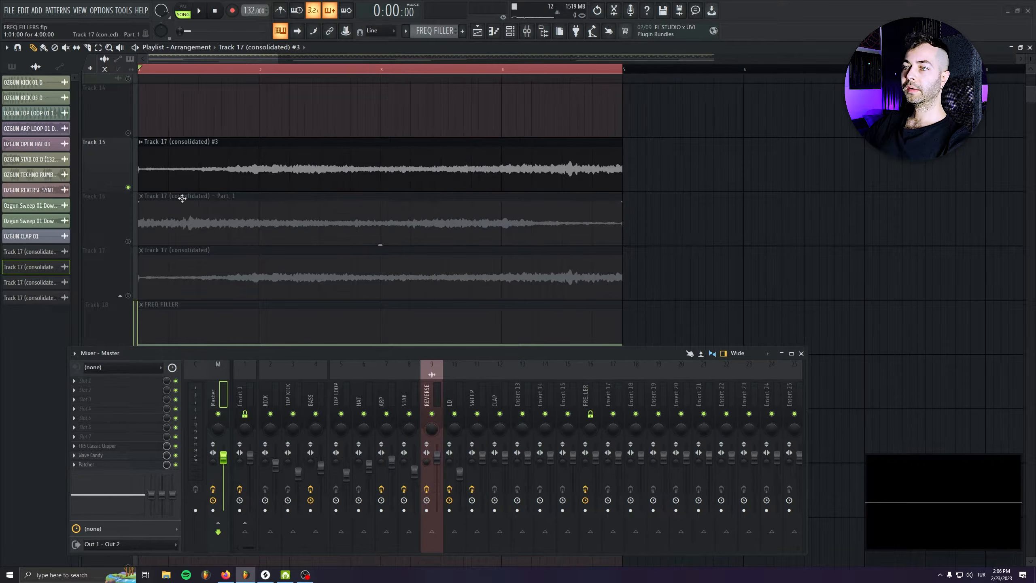
- Unmute Tracks 16 and 17, then lower the Track 16 clip's channel volume to about 38% and check the three layers in playback
click(127, 241)
click(128, 295)
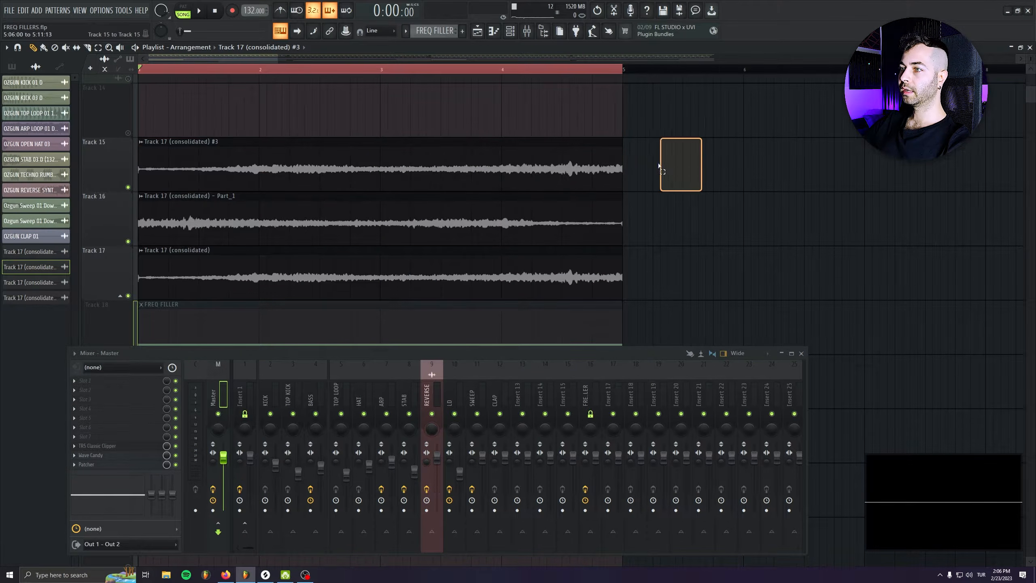
double_click(385, 236)
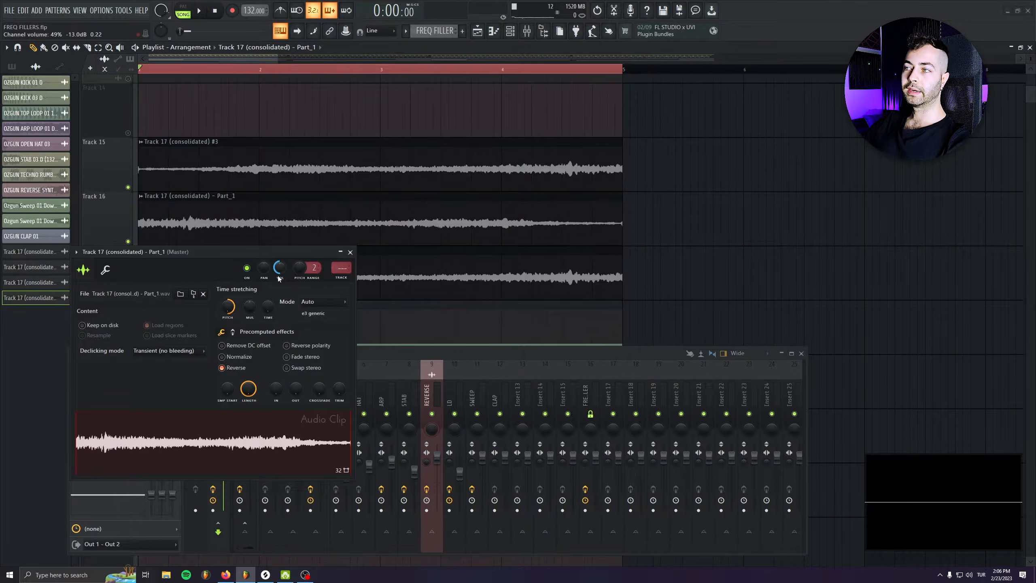
drag(280, 268, 280, 247)
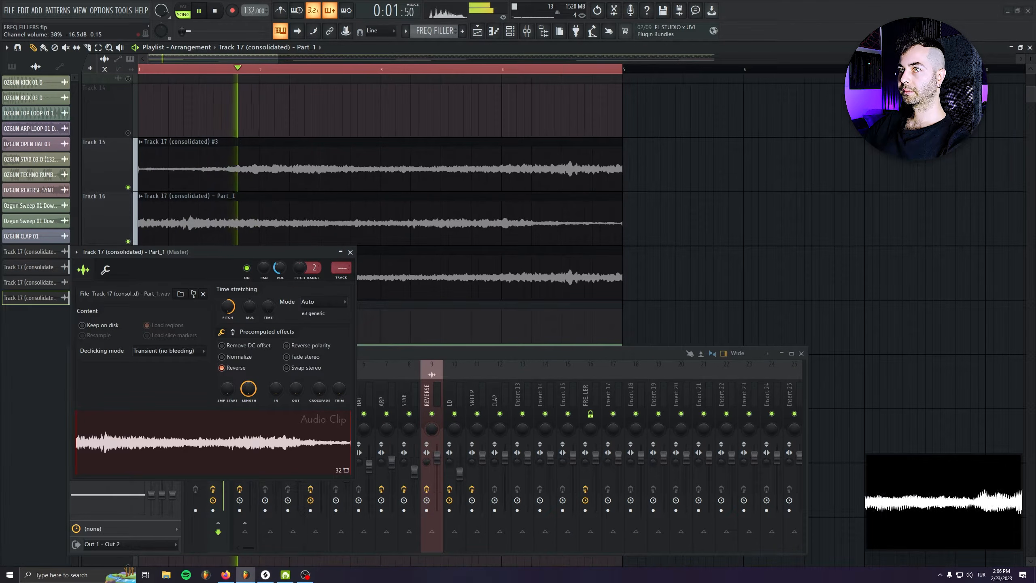
key(space)
key(space)
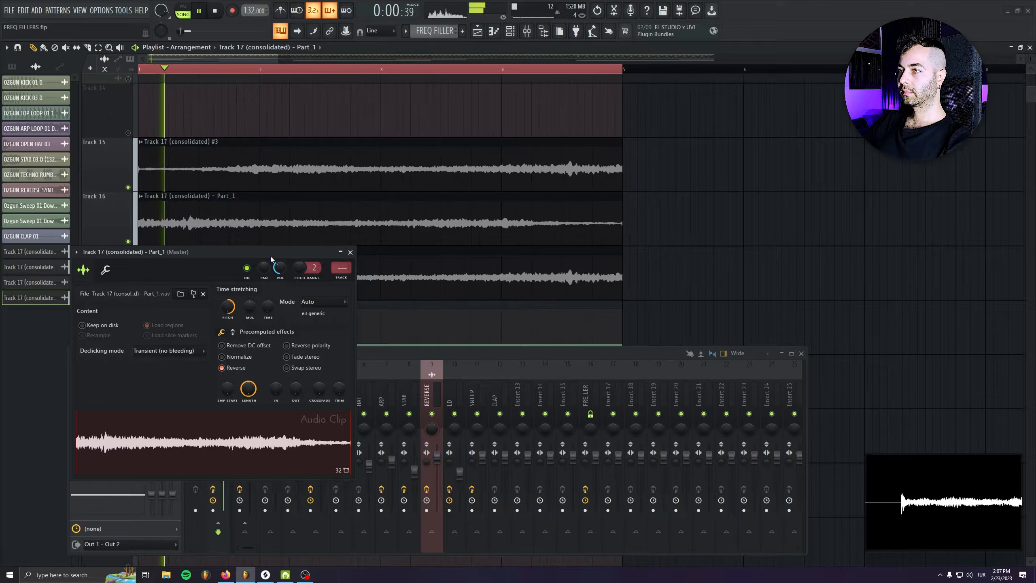
drag(271, 254, 274, 281)
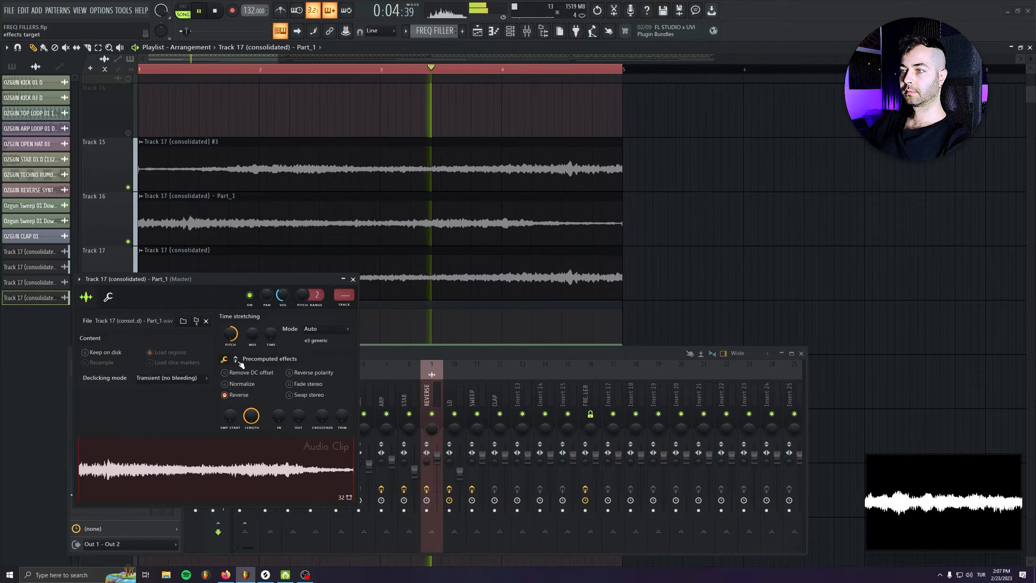
key(space)
- Set the Track 16 clip's stereo delay to 38% right during playback and show its waveform in multichannel view
drag(237, 282, 246, 259)
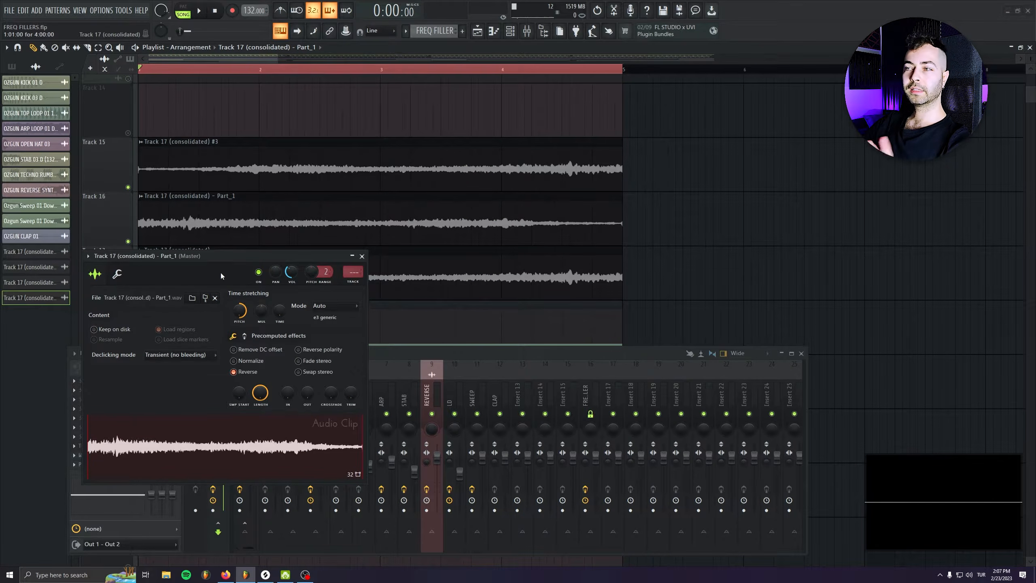
click(245, 335)
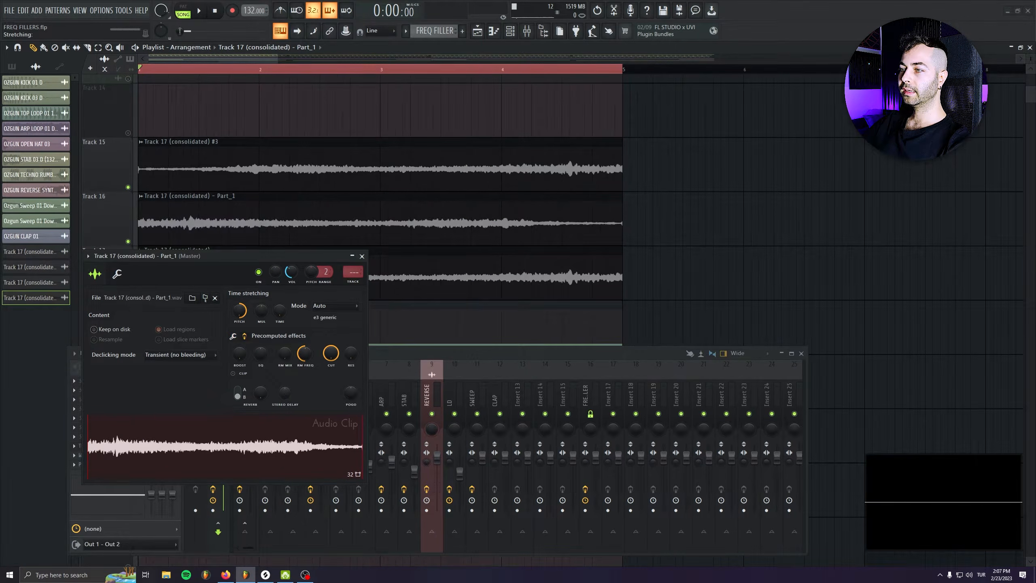
key(space)
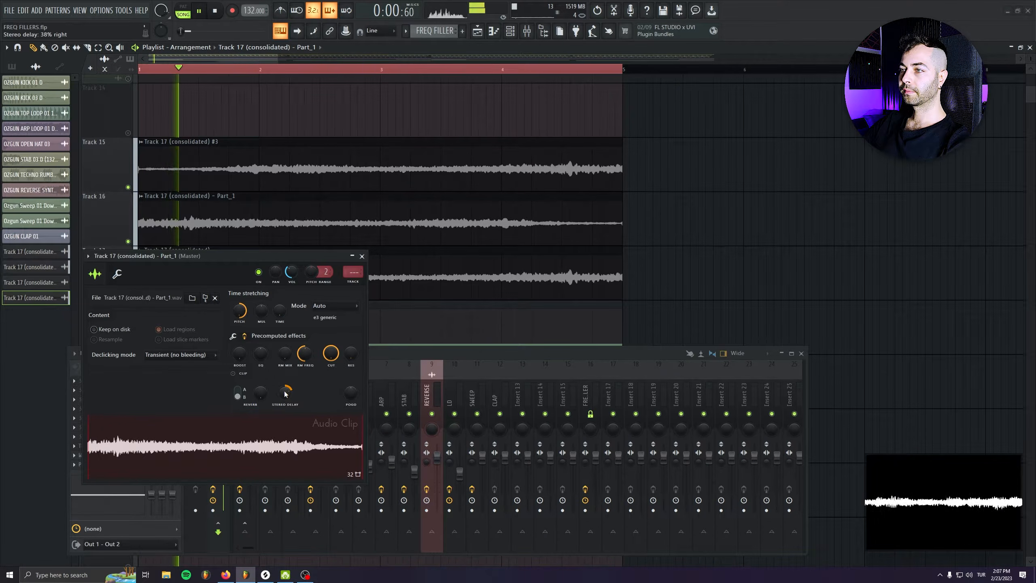
right_click(287, 393)
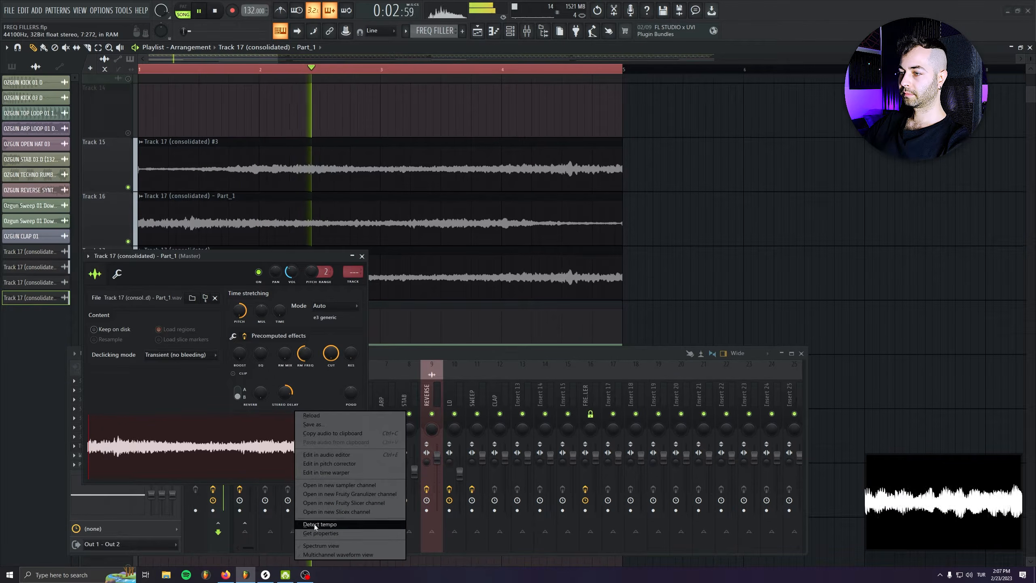
click(317, 555)
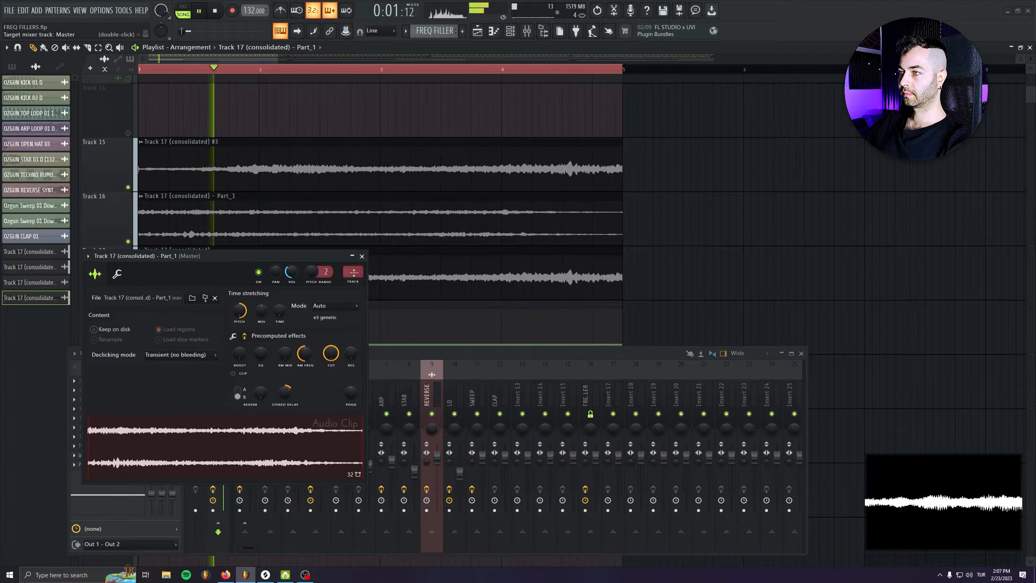
- Set the Track 16 clip's channel volume to about 40%, then close its settings and stop playback
drag(291, 273, 291, 302)
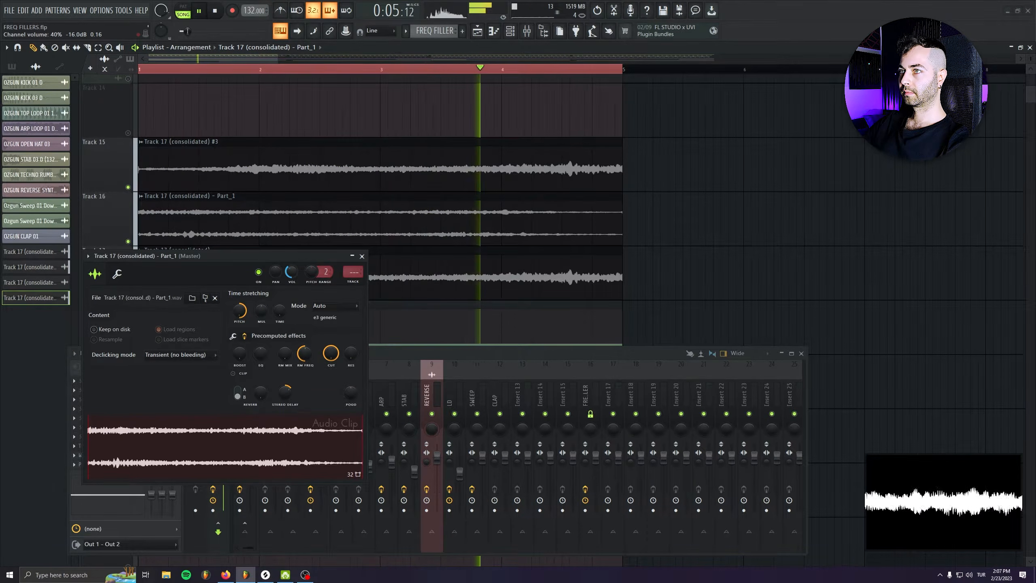
click(362, 256)
key(space)
- Select the clips on Tracks 15, 16 and 17, add short fade-outs and fade-ins to all three, play them and deselect
drag(730, 118, 127, 285)
scroll(625, 173, up, 6)
drag(478, 149, 472, 150)
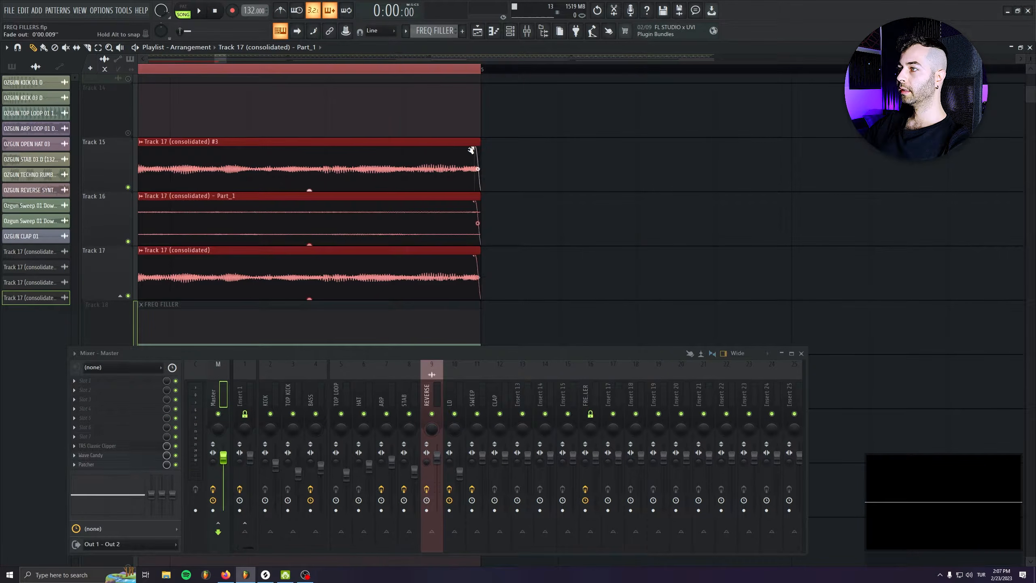
scroll(365, 221, down, 9)
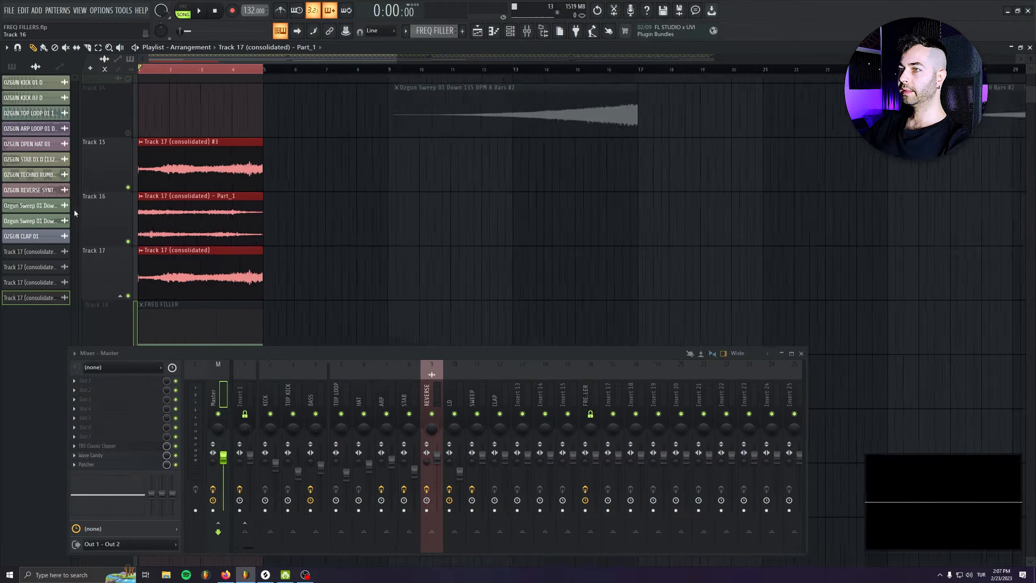
key(space)
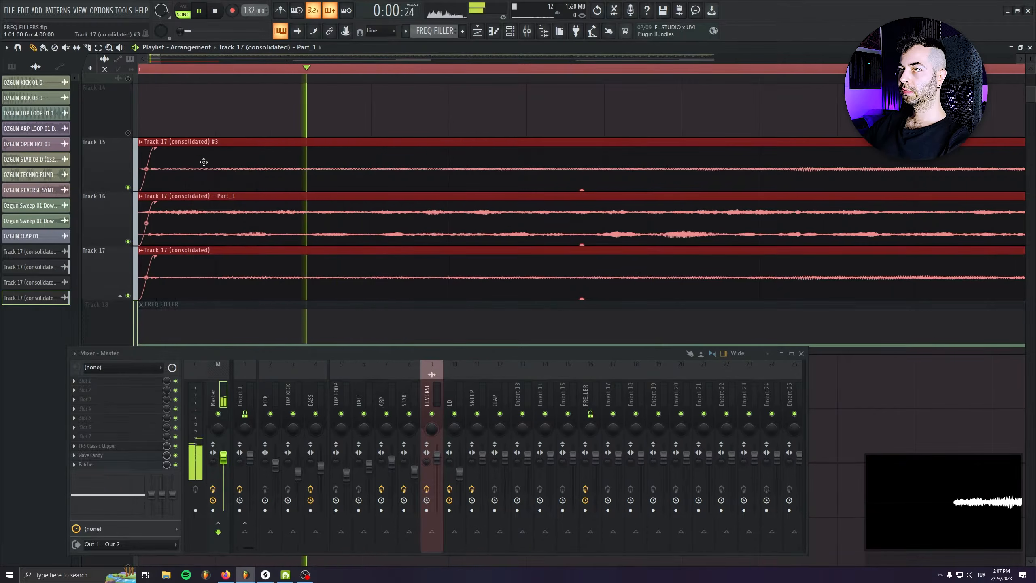
scroll(450, 263, down, 8)
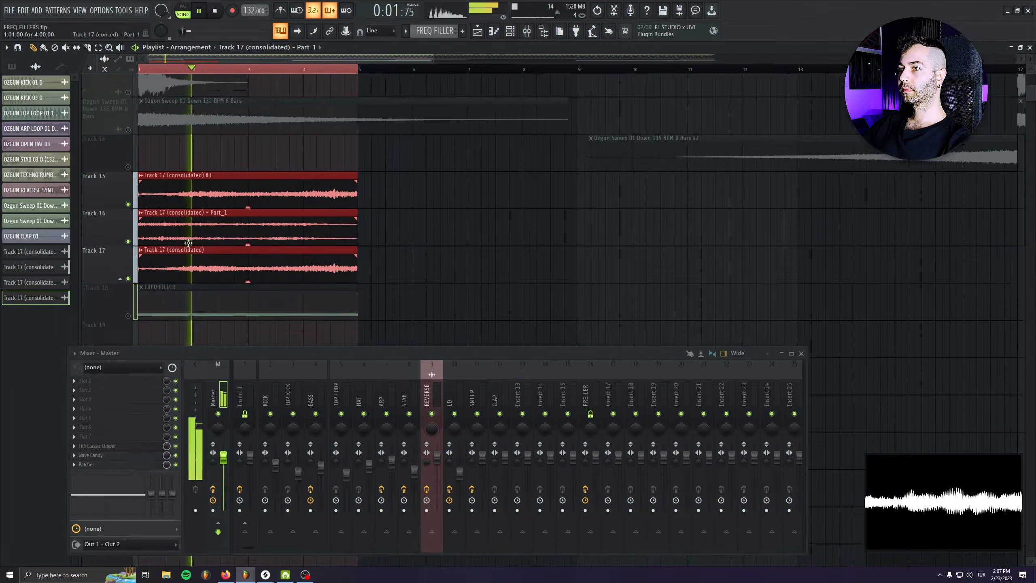
right_click(537, 282)
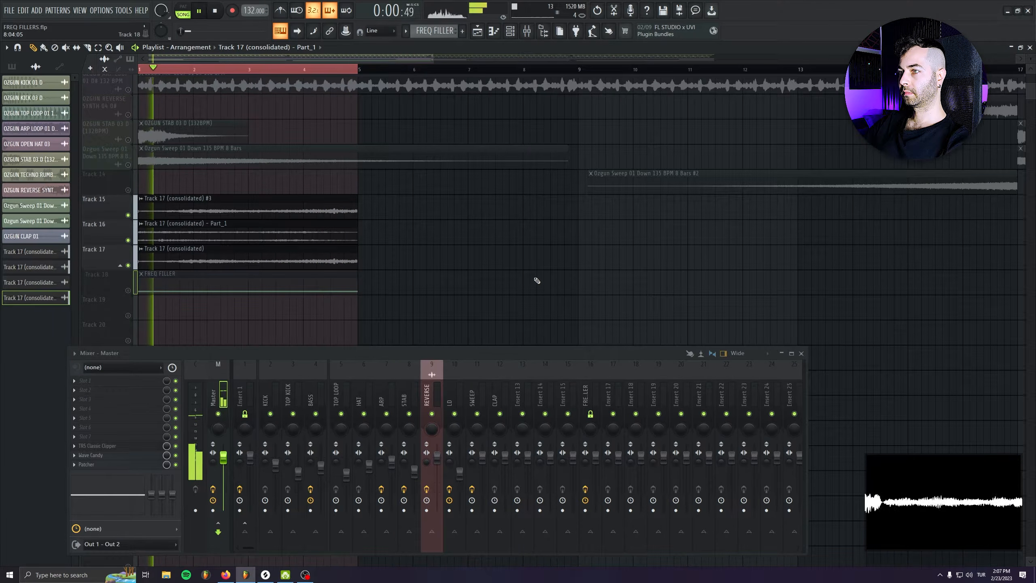
- Copy the Track 15 clip's FREQ FILLER mixer routing and paste it onto the Track 16 clip, closing both clips' settings
scroll(249, 249, down, 2)
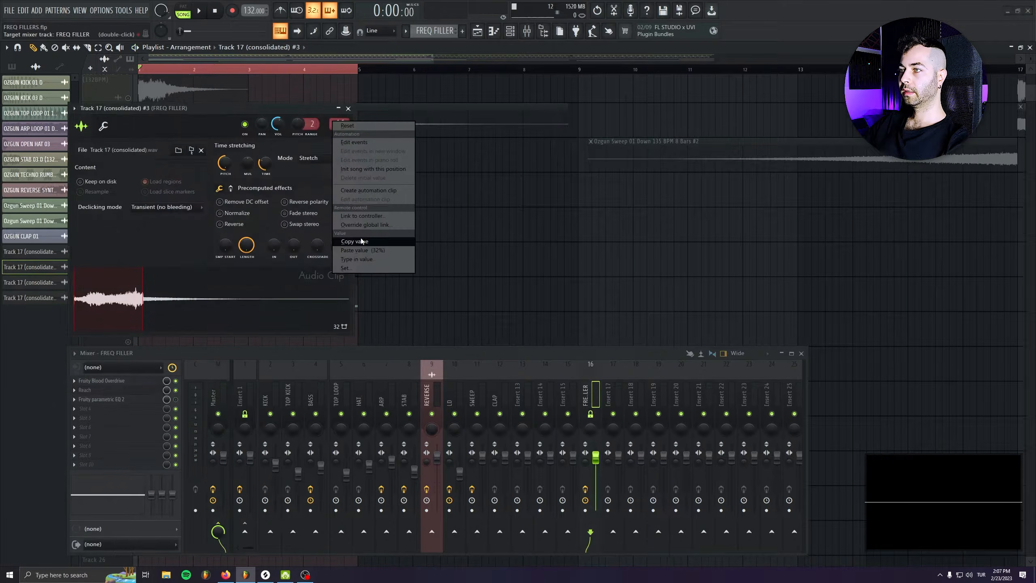
click(361, 241)
click(348, 108)
double_click(279, 210)
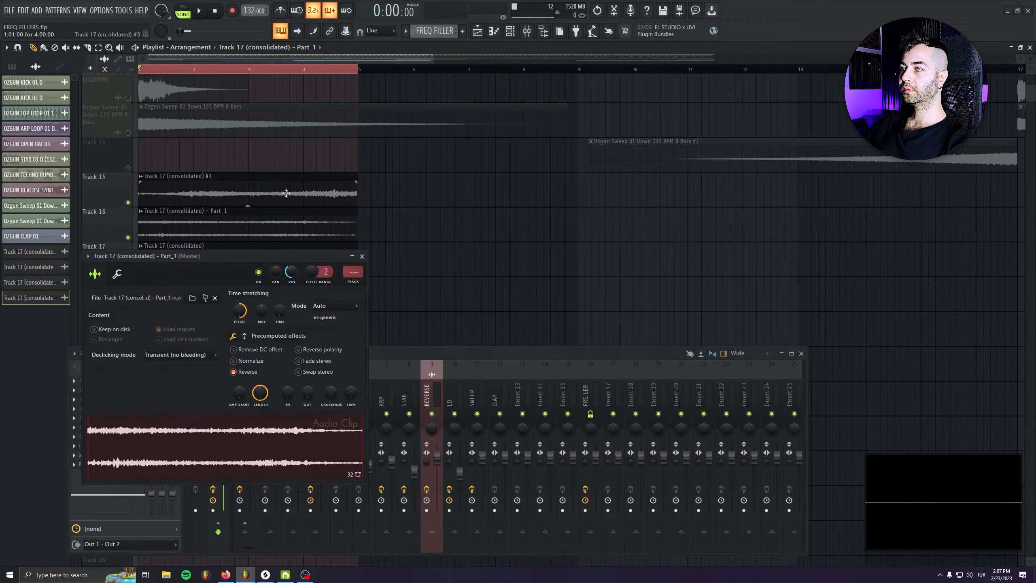
right_click(357, 268)
click(372, 398)
click(362, 256)
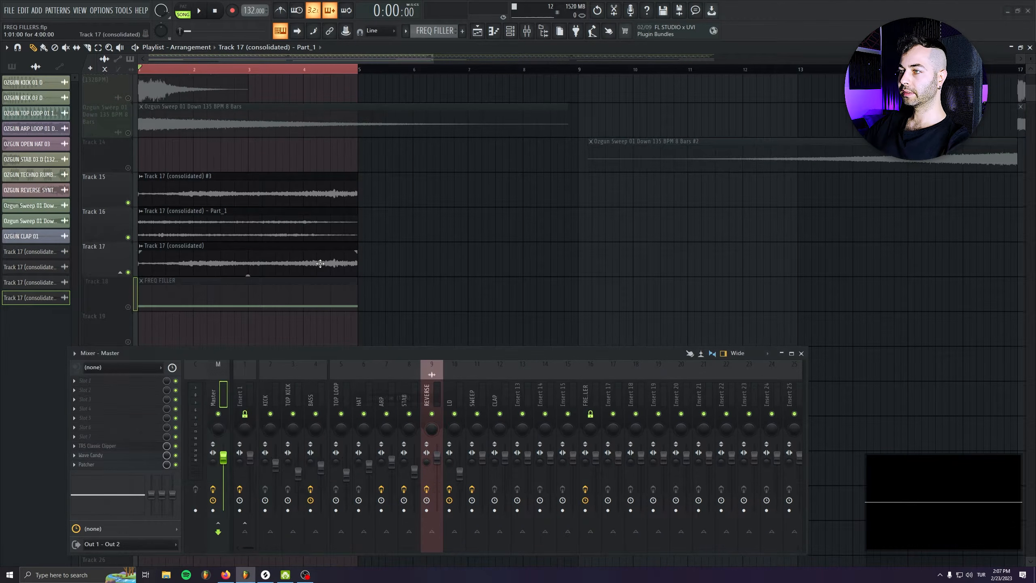
- Paste the copied FREQ FILLER mixer routing onto the Track 17 clip and close its settings
double_click(312, 246)
right_click(305, 87)
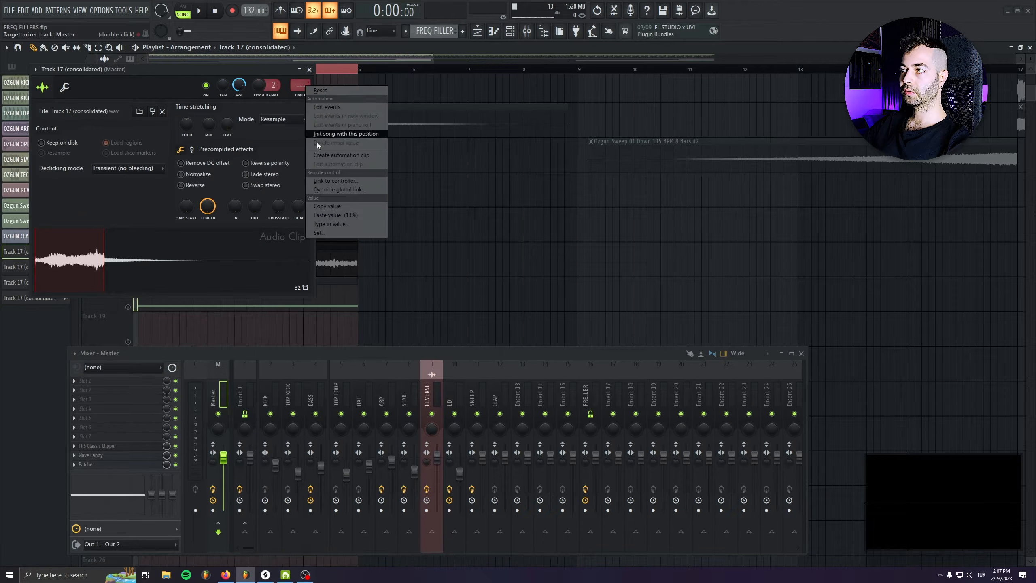
click(332, 215)
click(310, 70)
- Adjust the low-cut band in Fruity parametric EQ 2 on the FREQ FILLER mixer track, check it in playback and stop
click(587, 408)
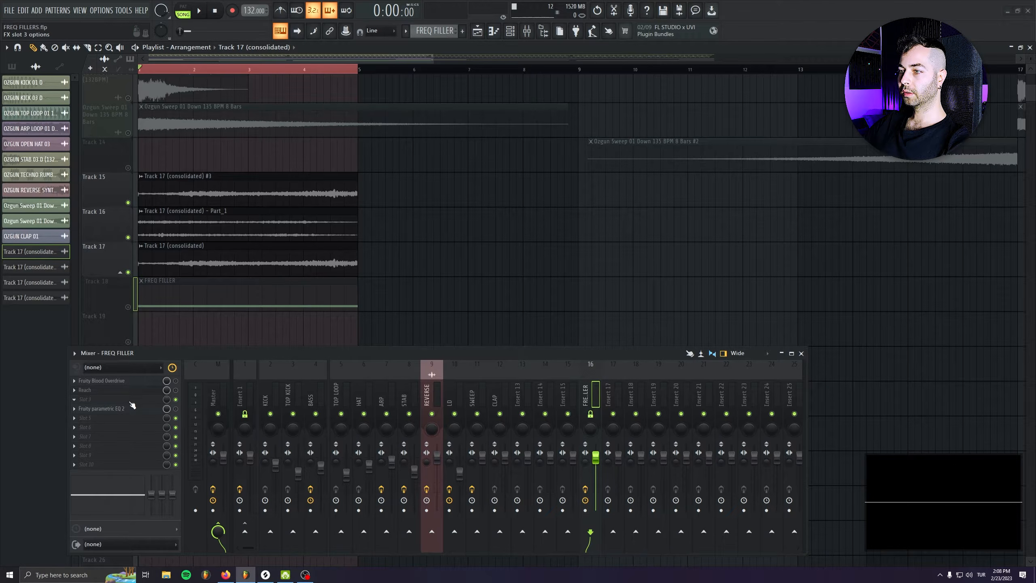
click(146, 410)
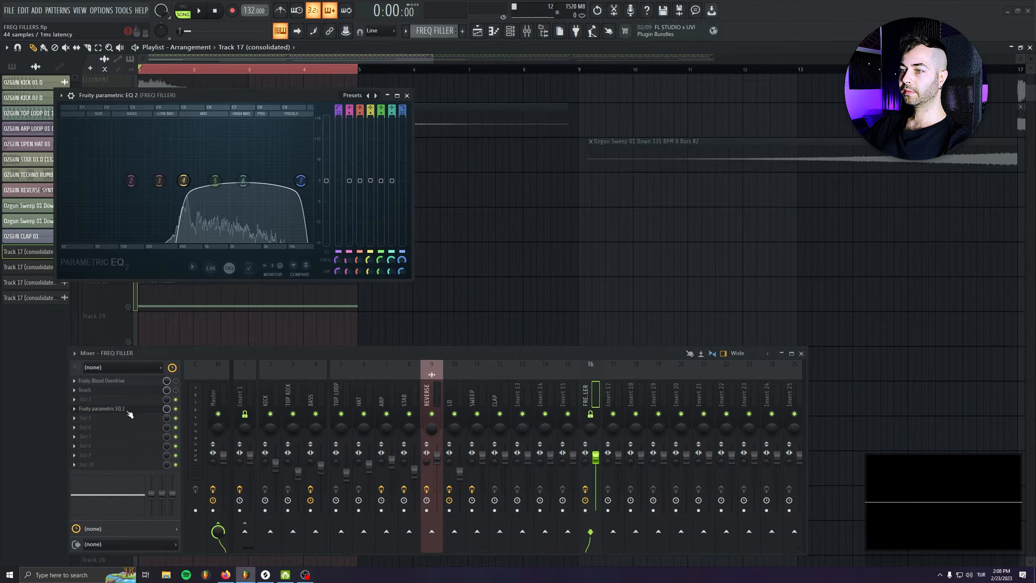
click(181, 182)
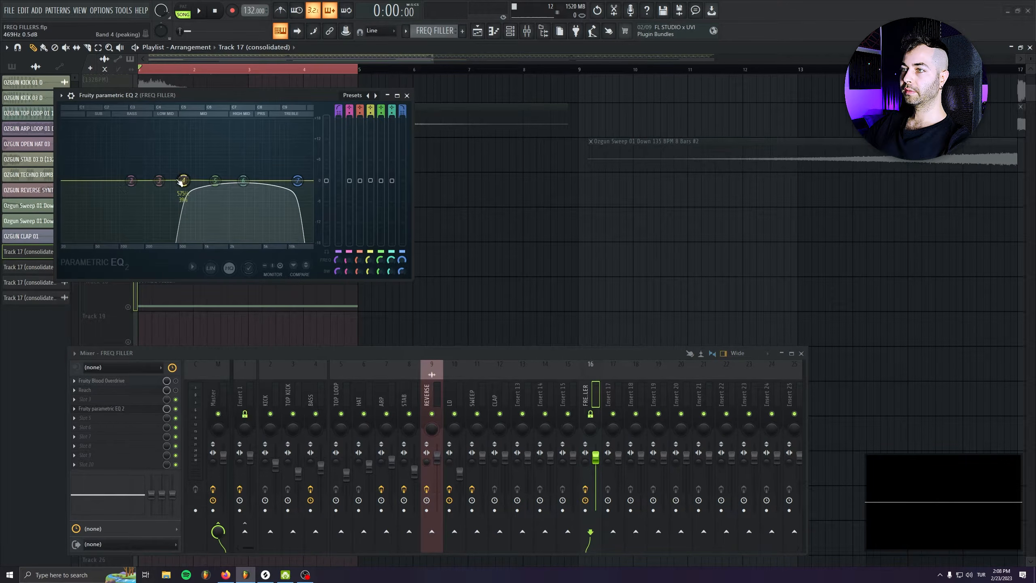
mouse_move(179, 179)
mouse_down()
mouse_move(164, 178)
mouse_move(184, 180)
mouse_up()
key(space)
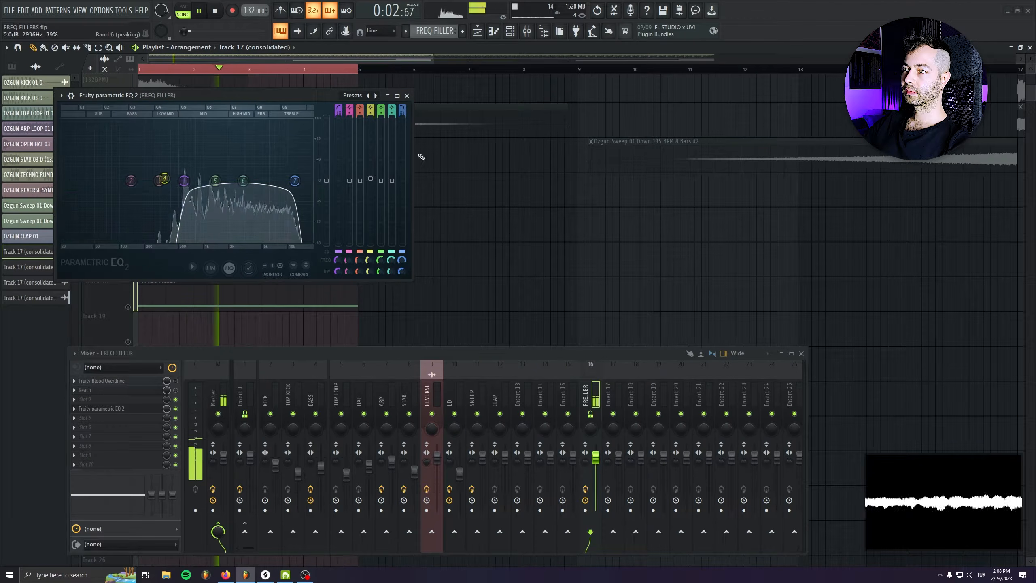
click(407, 95)
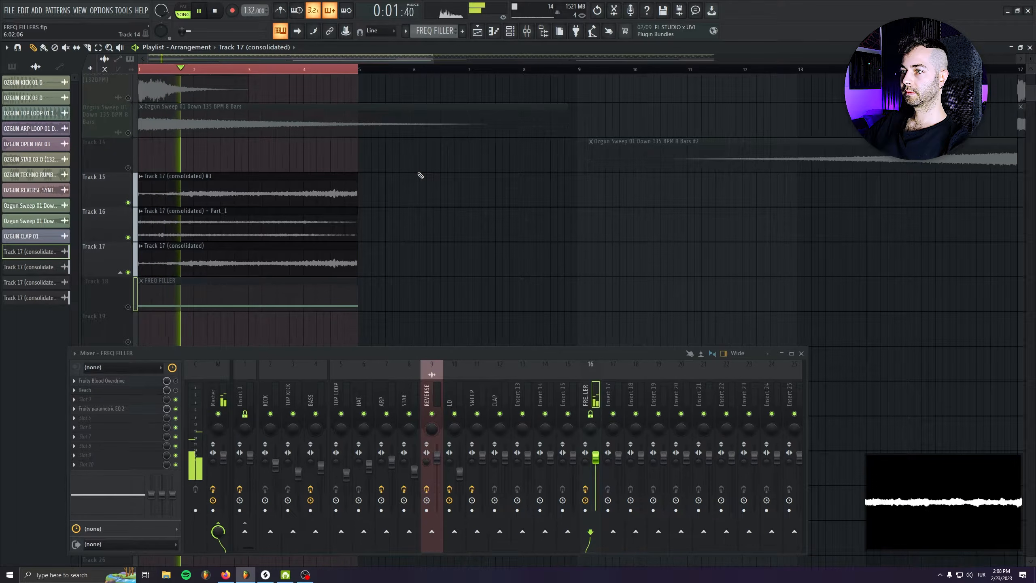
key(space)
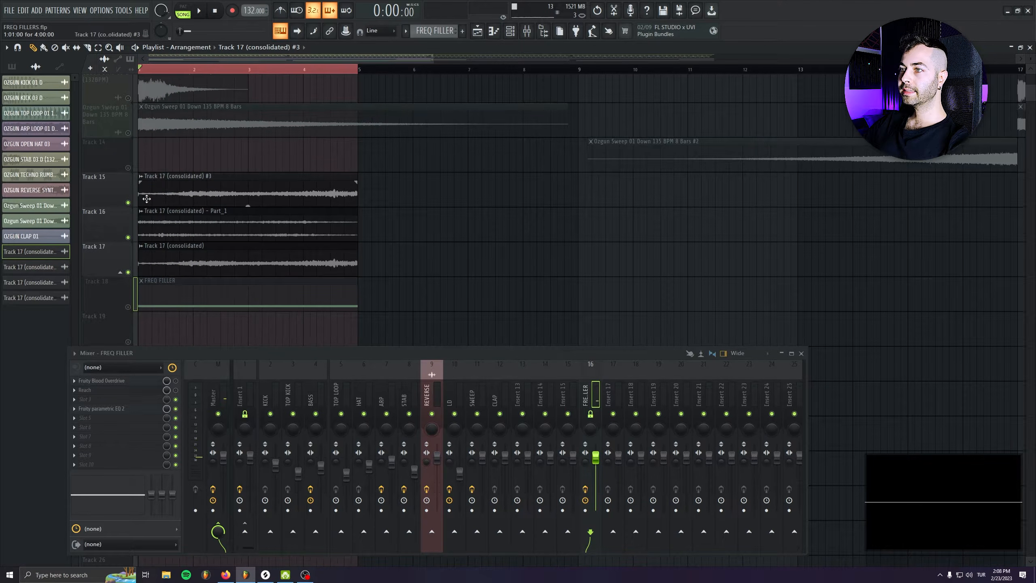
- Stack the Track 15 and Track 17 clips on Track 16, consolidate them into one audio clip and play the result
drag(147, 196, 135, 228)
drag(155, 267, 139, 206)
right_click(109, 220)
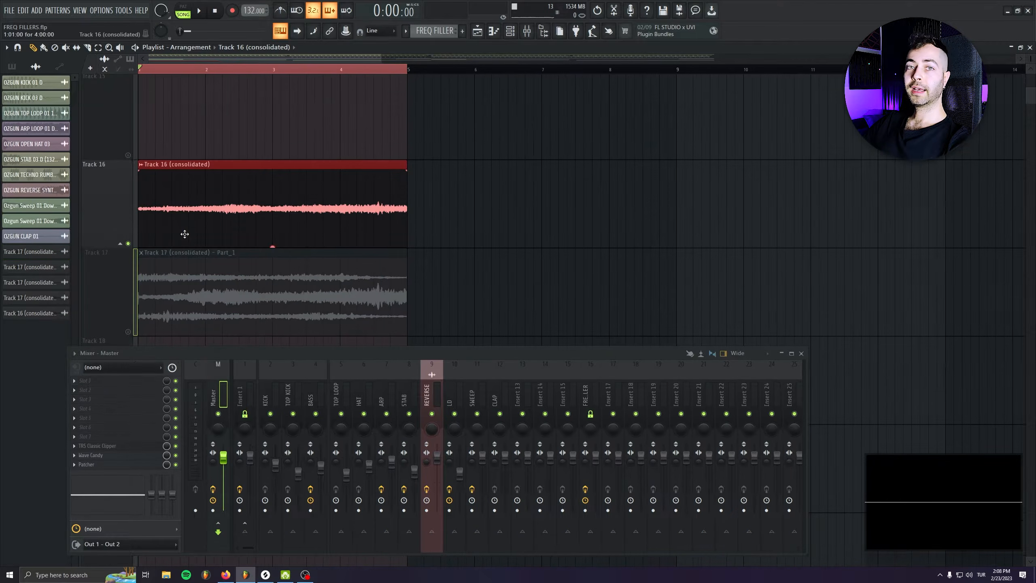
scroll(119, 235, up, 4)
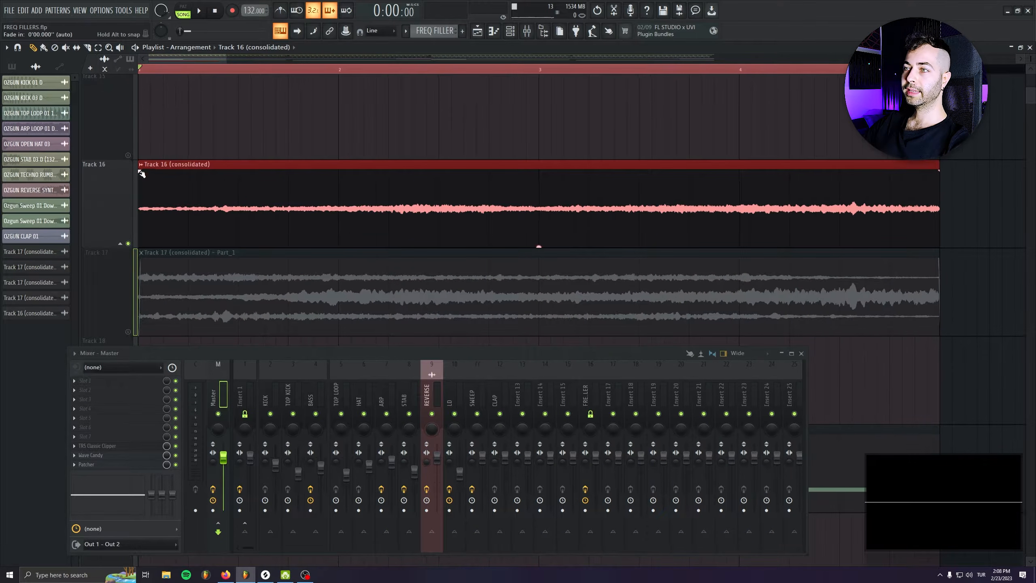
key(space)
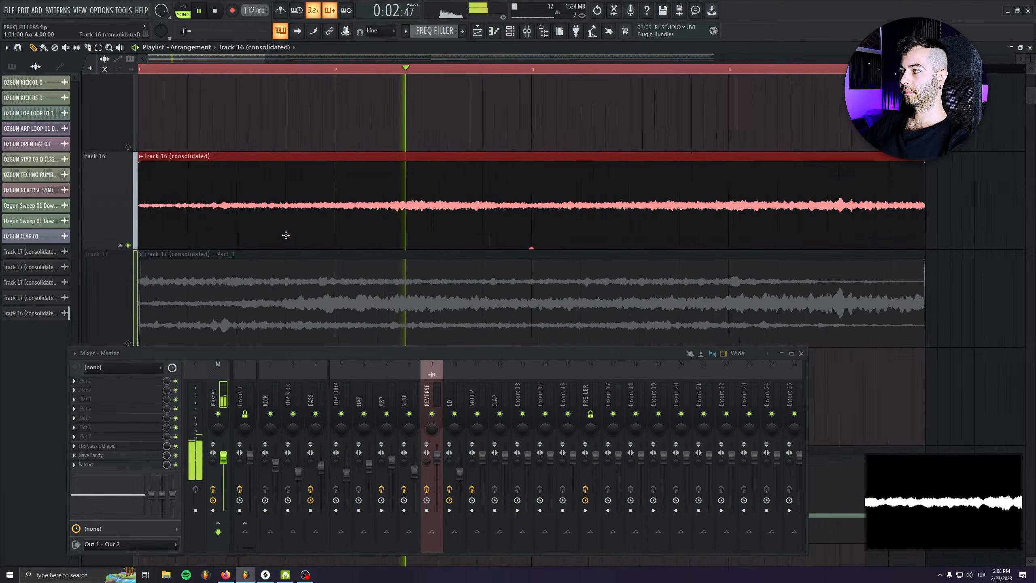
- Shape a rising volume curve in LFOTool on the consolidated clip's Insert 17, set the LFO depth to 70 and close the windows
scroll(287, 234, down, 5)
scroll(280, 231, down, 3)
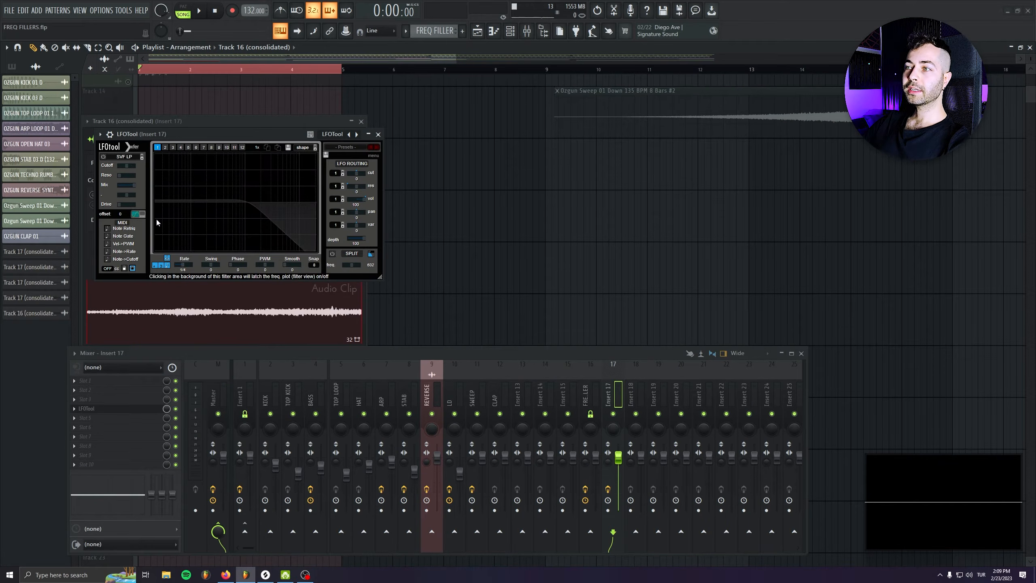
drag(156, 215, 156, 266)
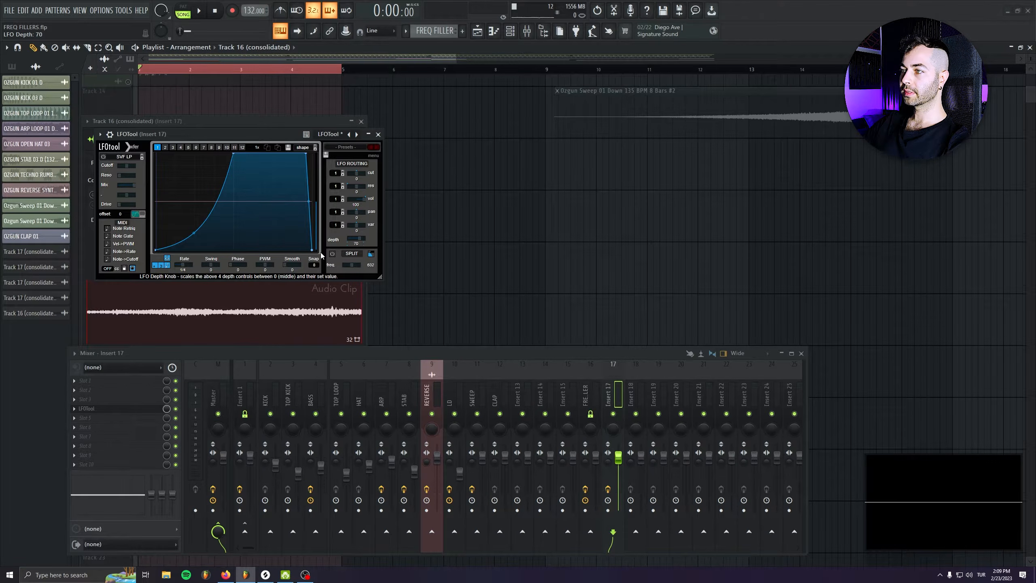
click(378, 134)
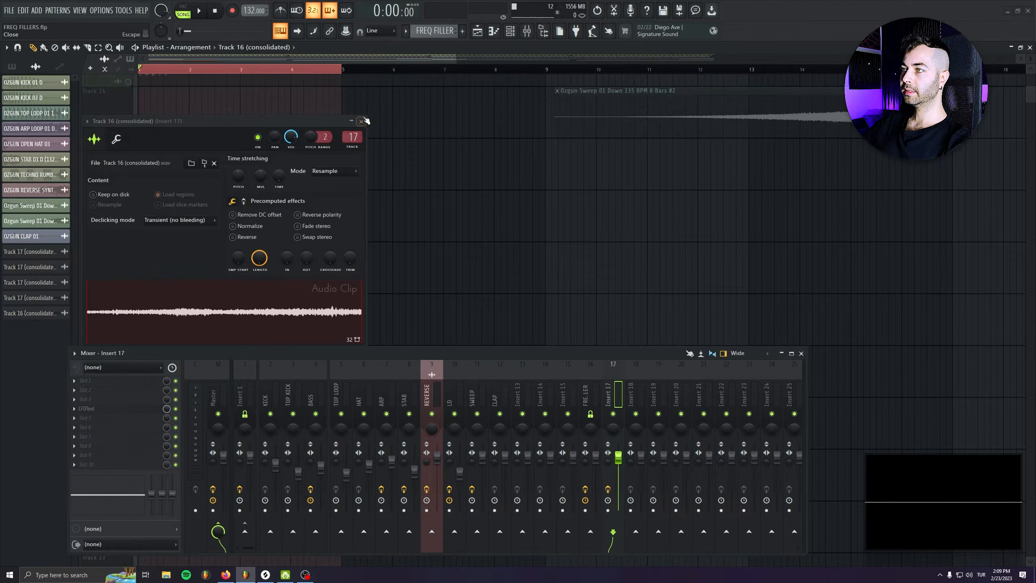
click(362, 121)
- Play the consolidated clip with the kicks and rumble and lower its channel volume to about 25%
key(space)
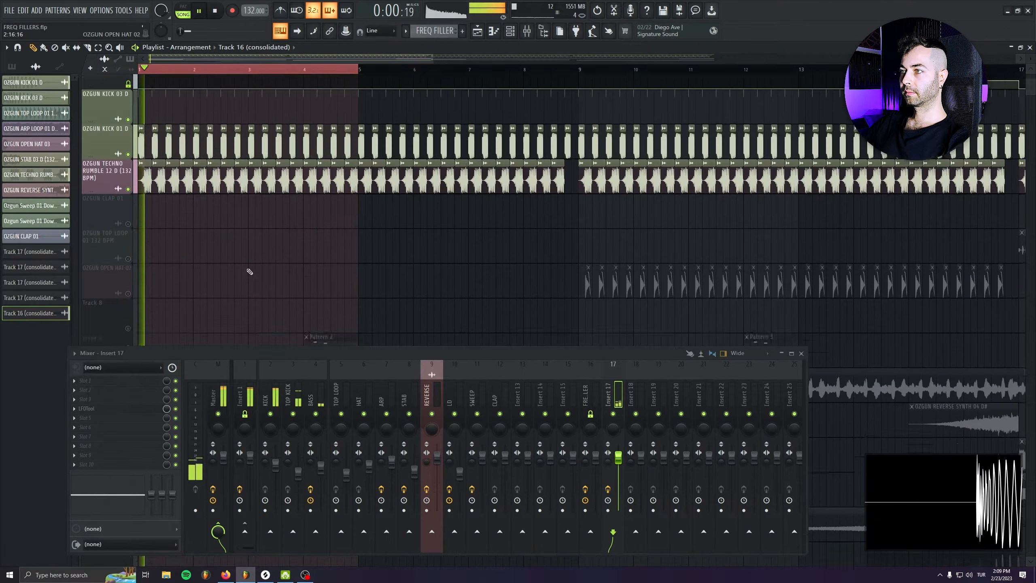
scroll(249, 271, down, 10)
scroll(236, 228, up, 3)
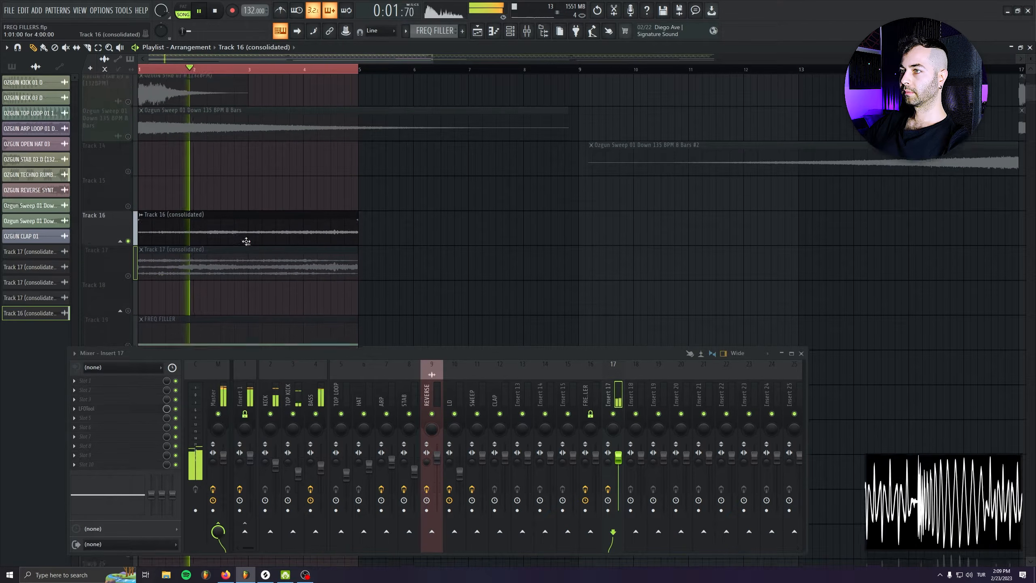
double_click(244, 238)
drag(300, 136, 297, 146)
drag(287, 147, 286, 153)
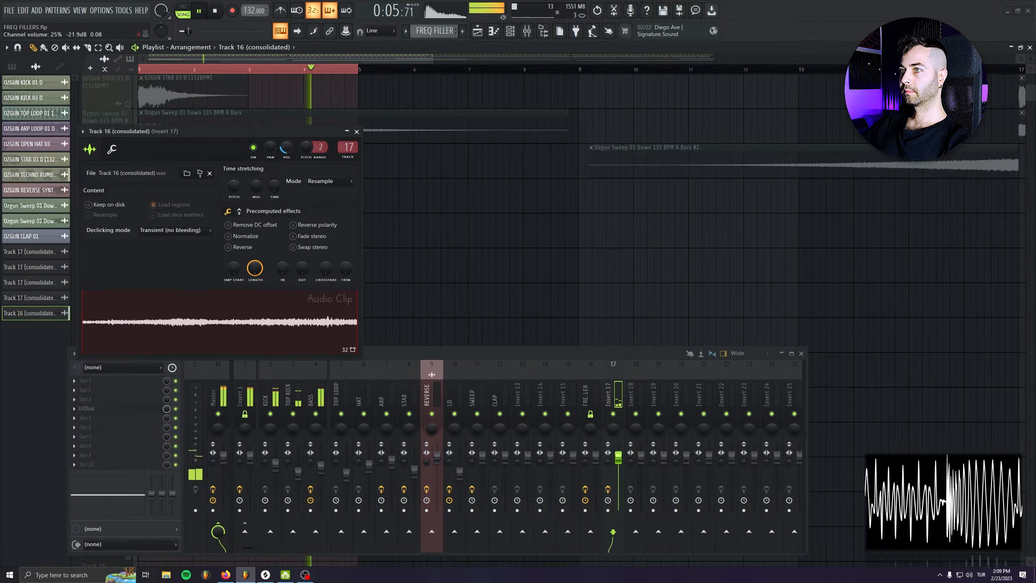
- Repeat the consolidated clip on Track 16 until it fills bars 1 to 16 and extend the loop region over them
click(356, 132)
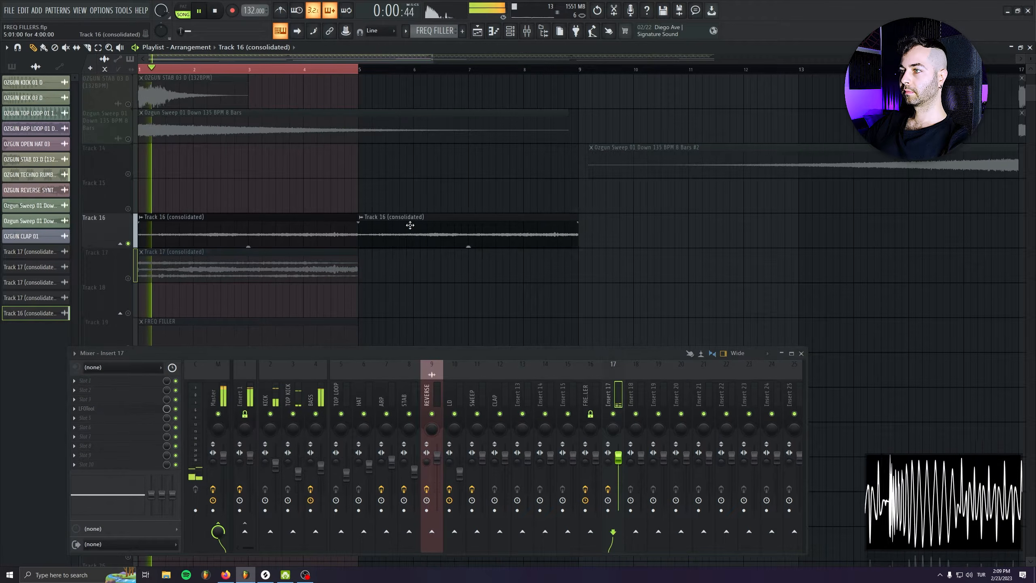
drag(189, 232, 604, 233)
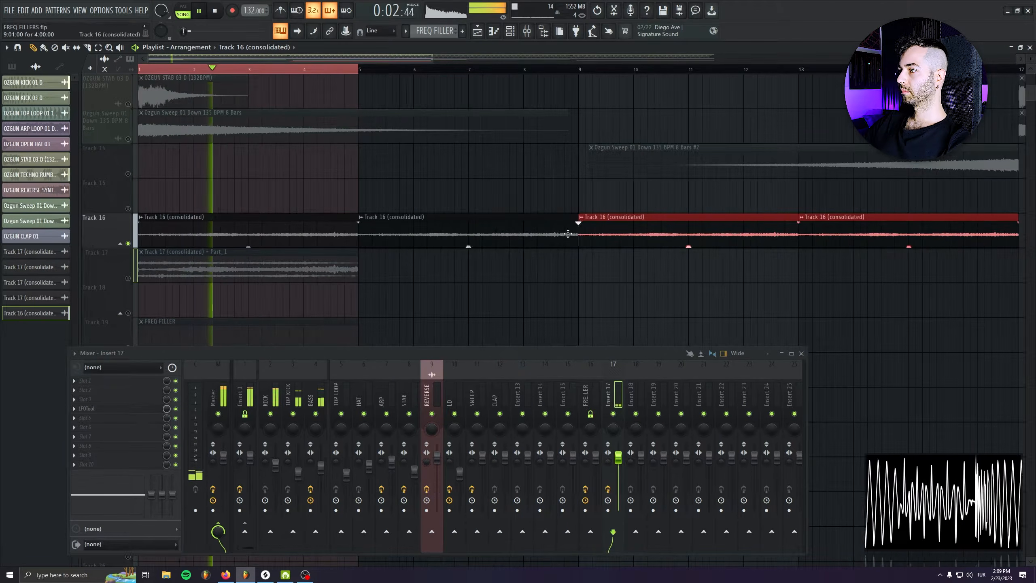
scroll(603, 229, down, 3)
drag(140, 70, 464, 71)
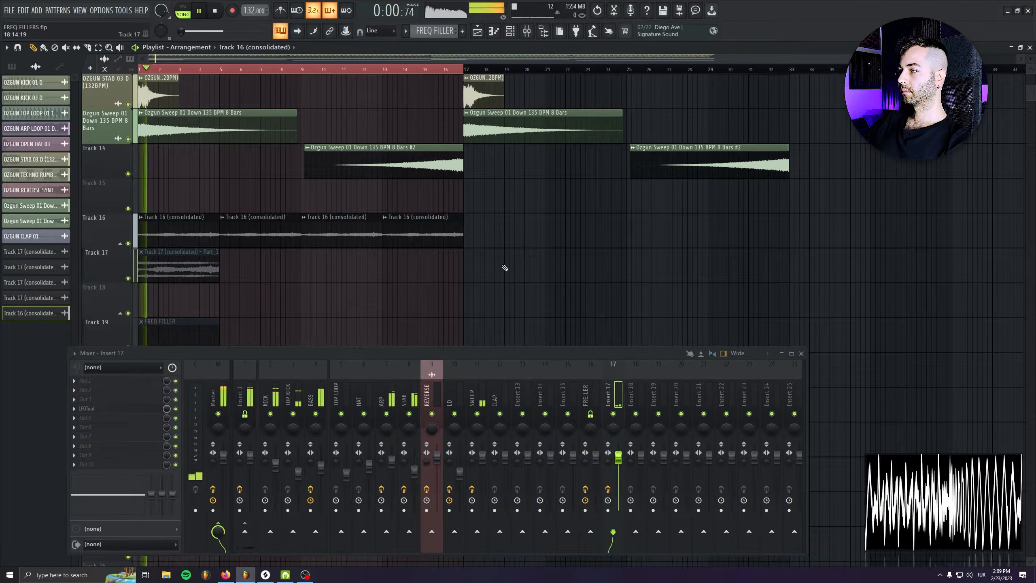
- Lower the Track 16 clip's channel volume to about 24%, fine-tune it against the full arrangement and stop playback
double_click(428, 227)
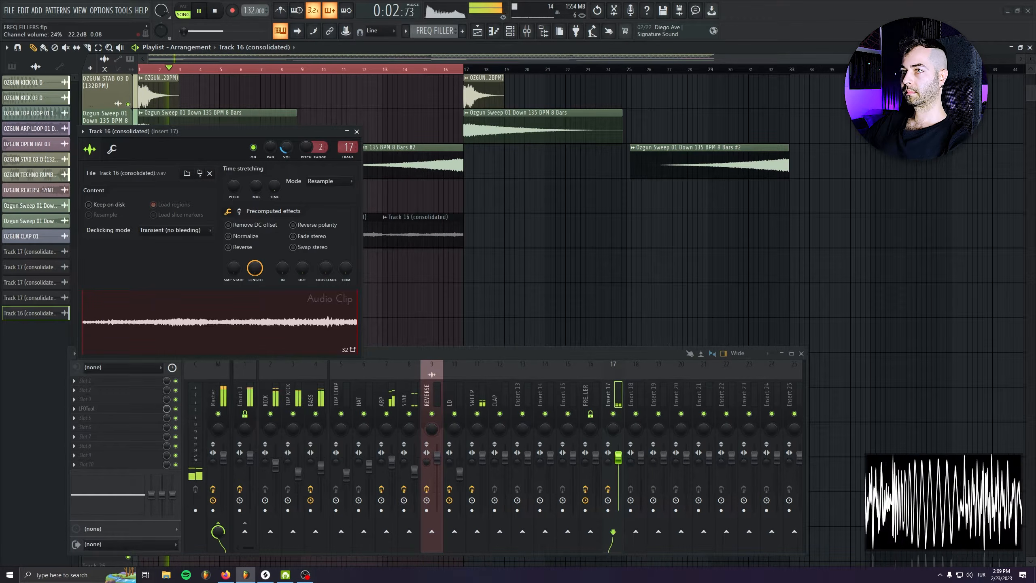
click(347, 133)
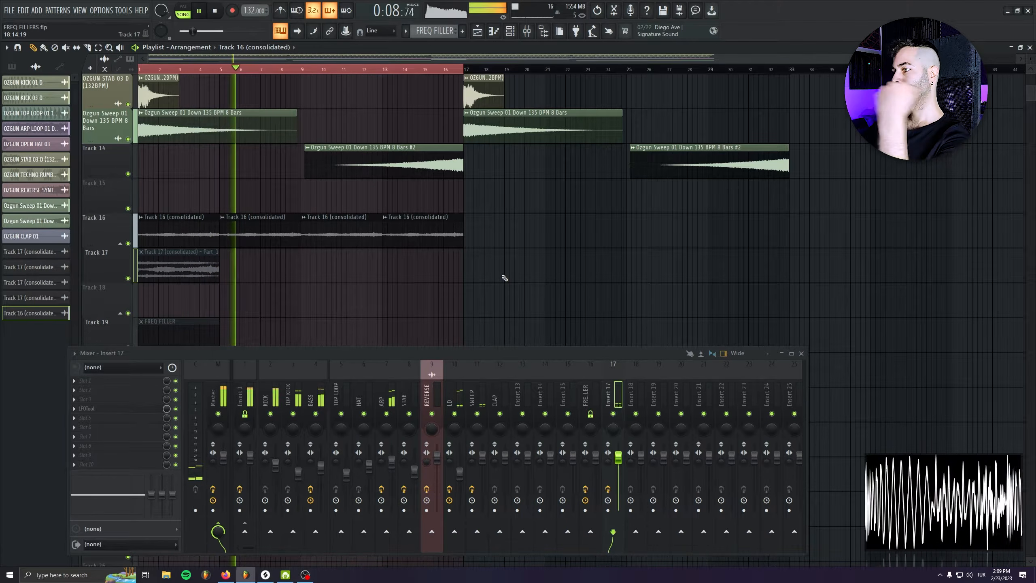
scroll(347, 261, up, 1)
scroll(375, 248, up, 3)
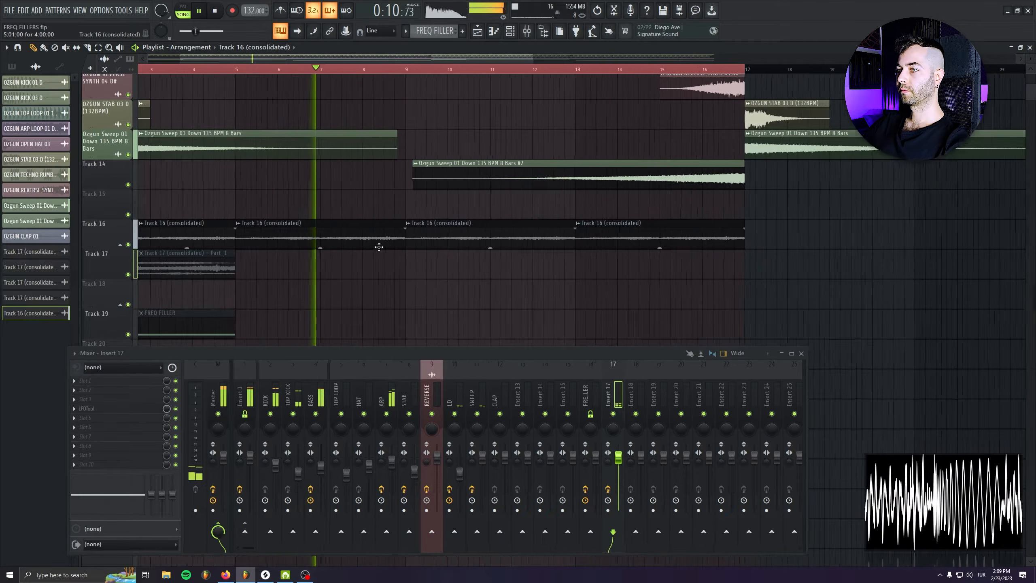
double_click(376, 247)
drag(284, 151, 284, 188)
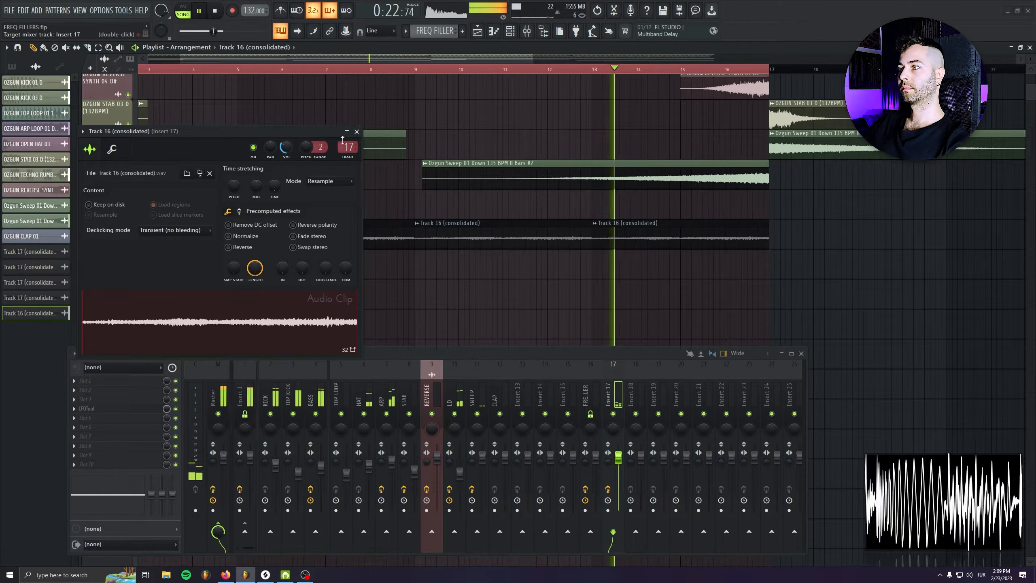
click(356, 132)
key(space)
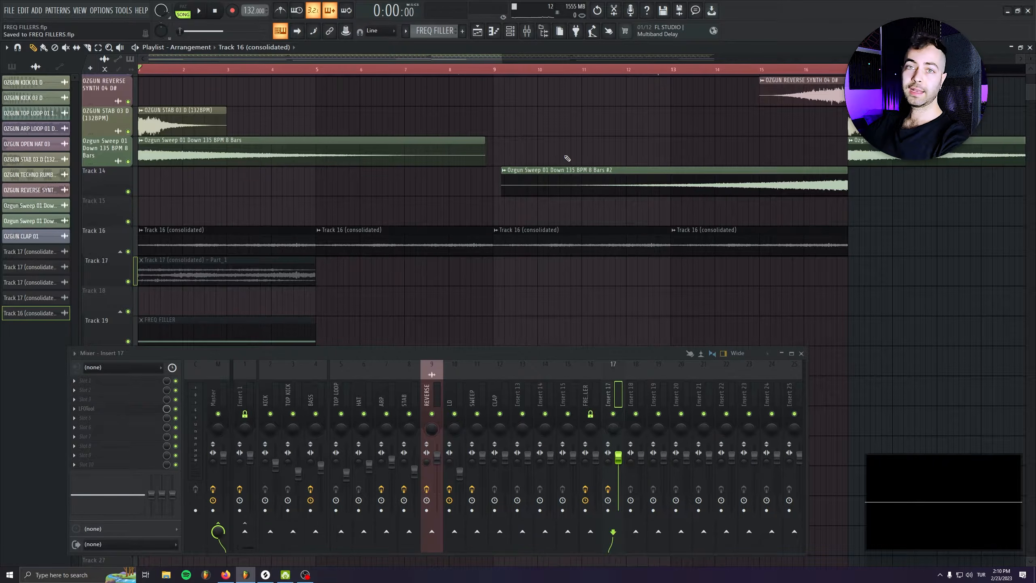
- Open the first consolidated clip on Track 16 in Edison and apply the Blur effect to the whole sample
scroll(570, 165, down, 3)
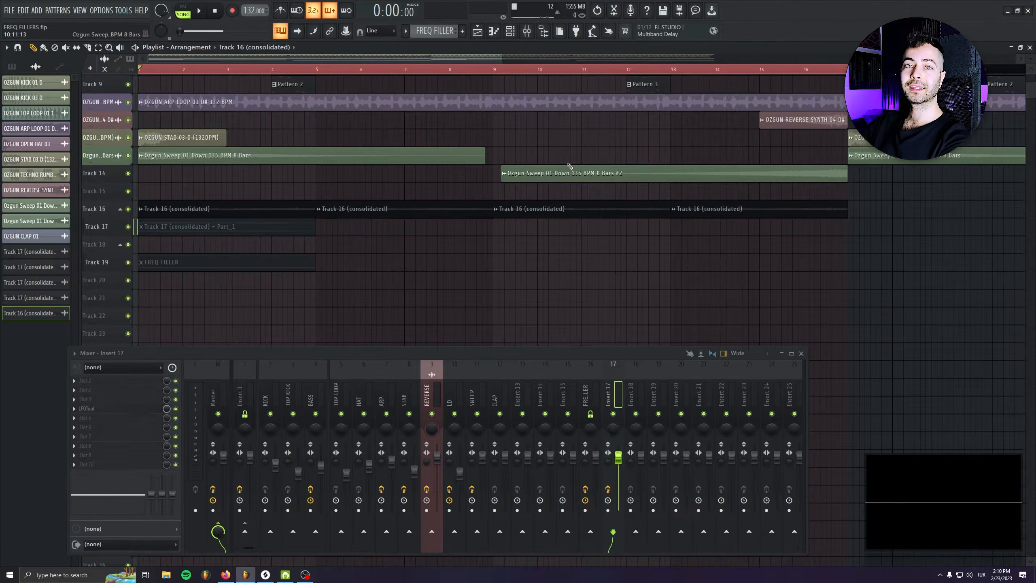
scroll(525, 234, up, 3)
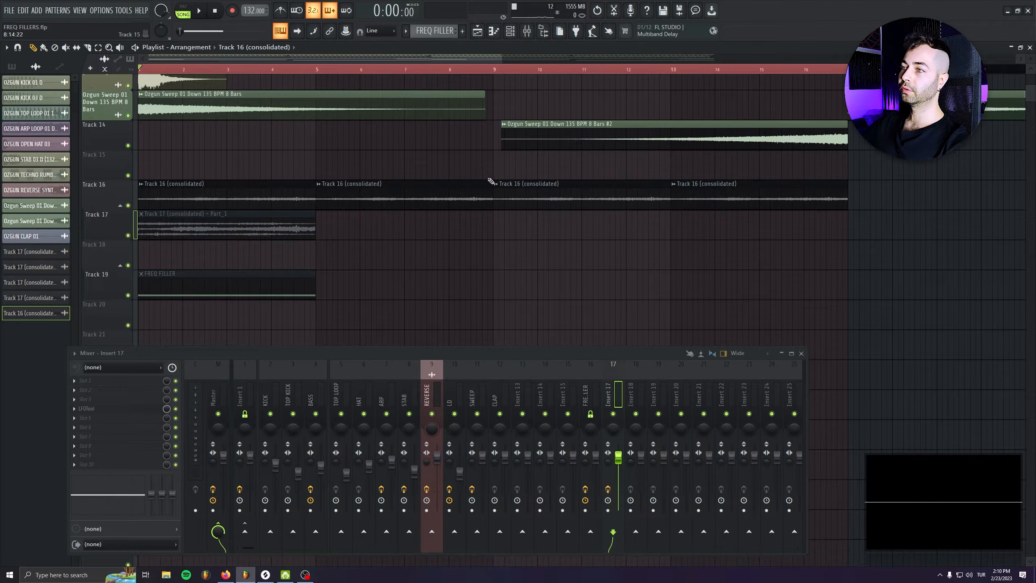
scroll(363, 185, down, 1)
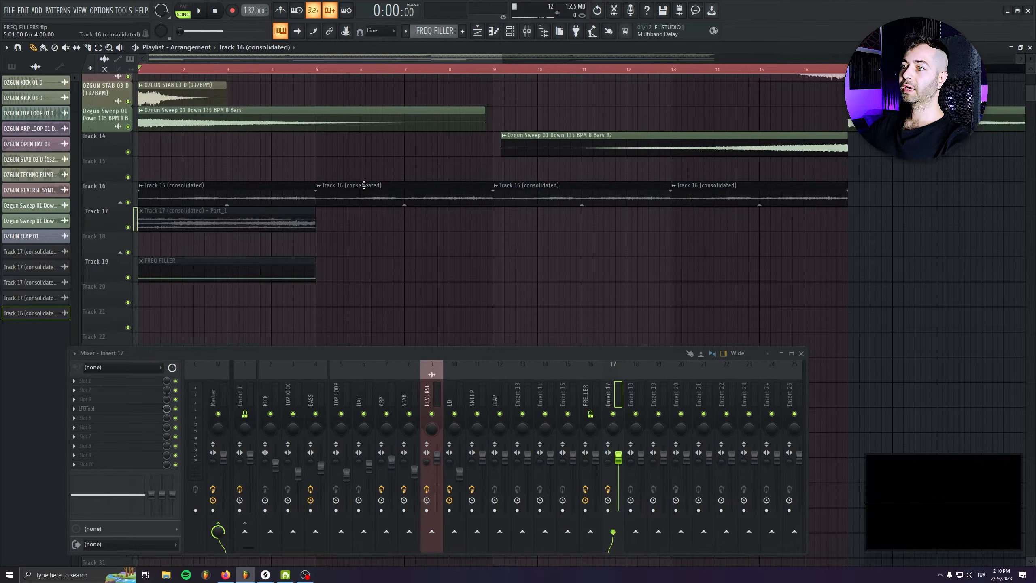
click(143, 185)
click(250, 212)
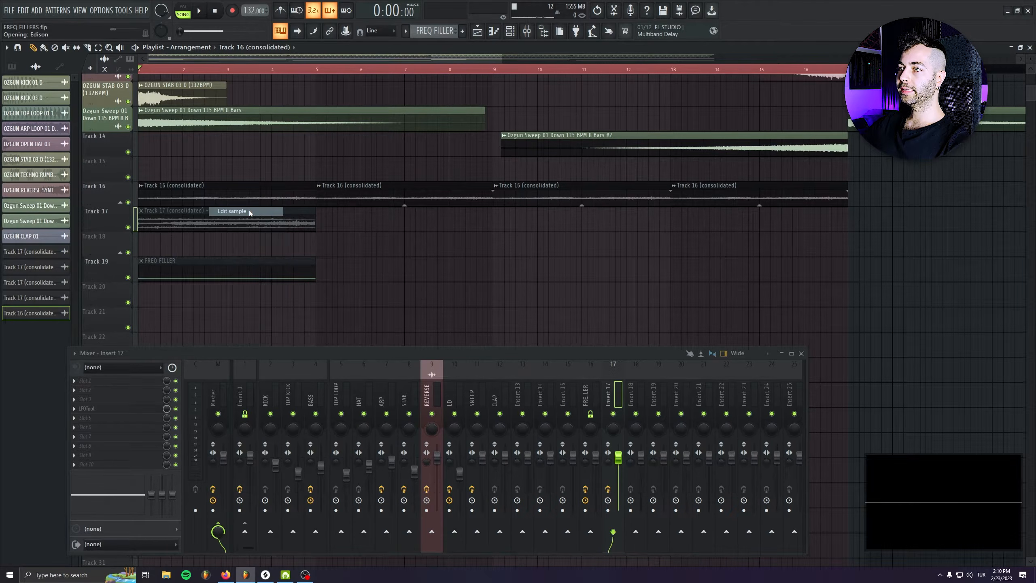
drag(233, 74, 249, 174)
right_click(266, 260)
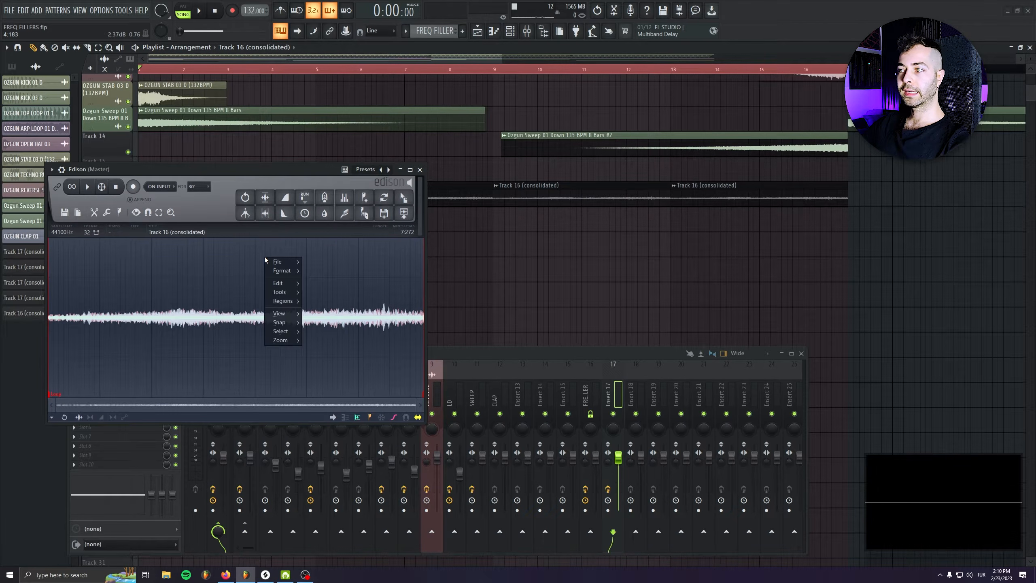
mouse_move(285, 292)
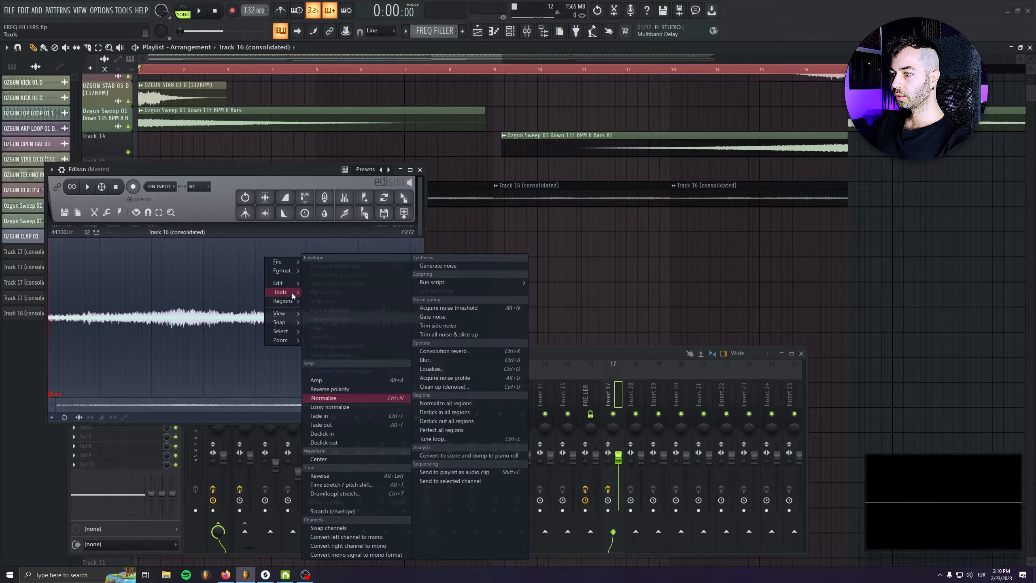
click(432, 360)
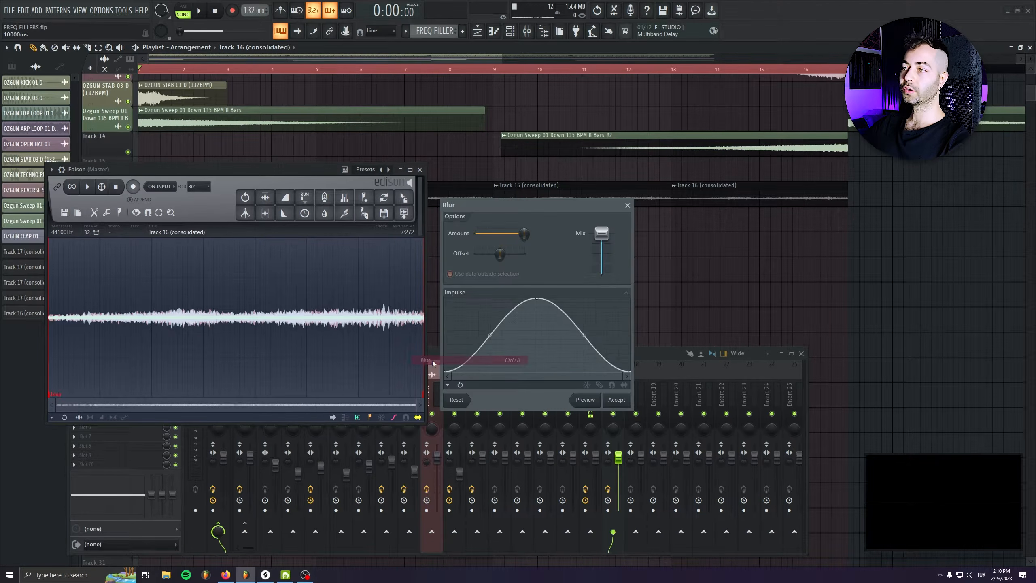
drag(518, 201, 403, 189)
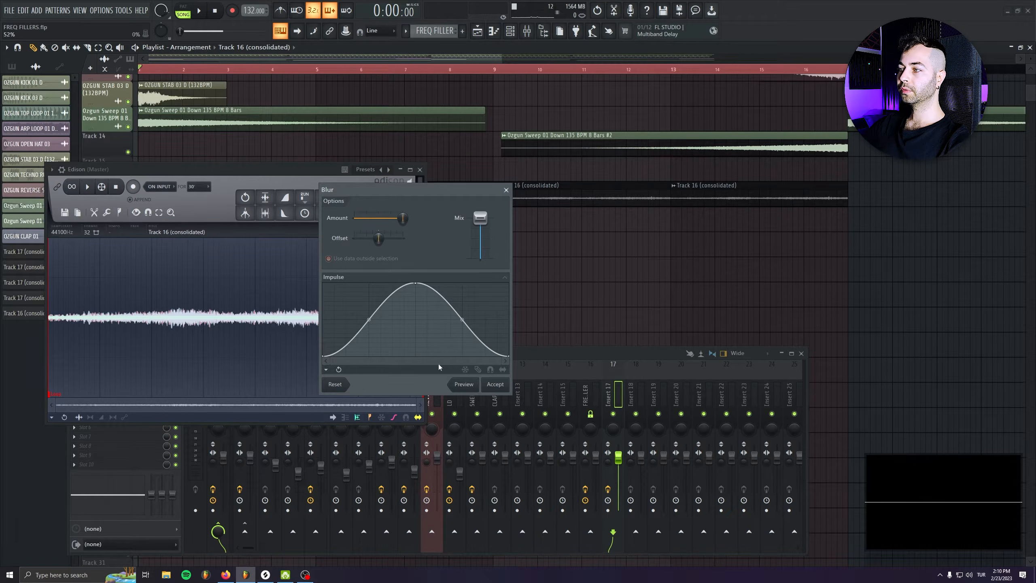
click(500, 385)
- Place the blurred sample as a clip on Track 15 at bar 1, close Edison and compare it soloed with Track 16
drag(404, 197, 141, 174)
click(420, 170)
right_click(128, 177)
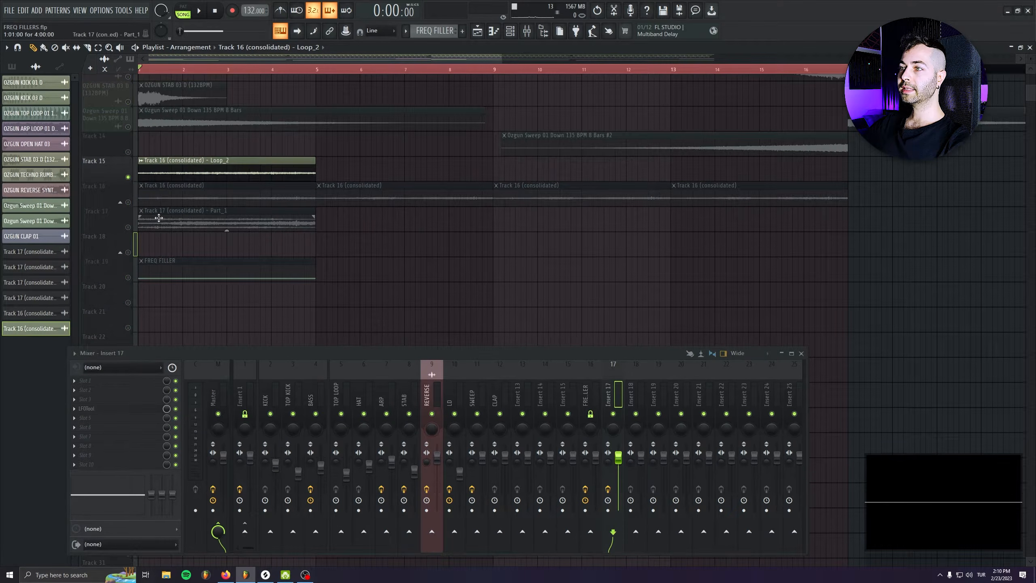
scroll(158, 217, up, 2)
scroll(318, 75, up, 2)
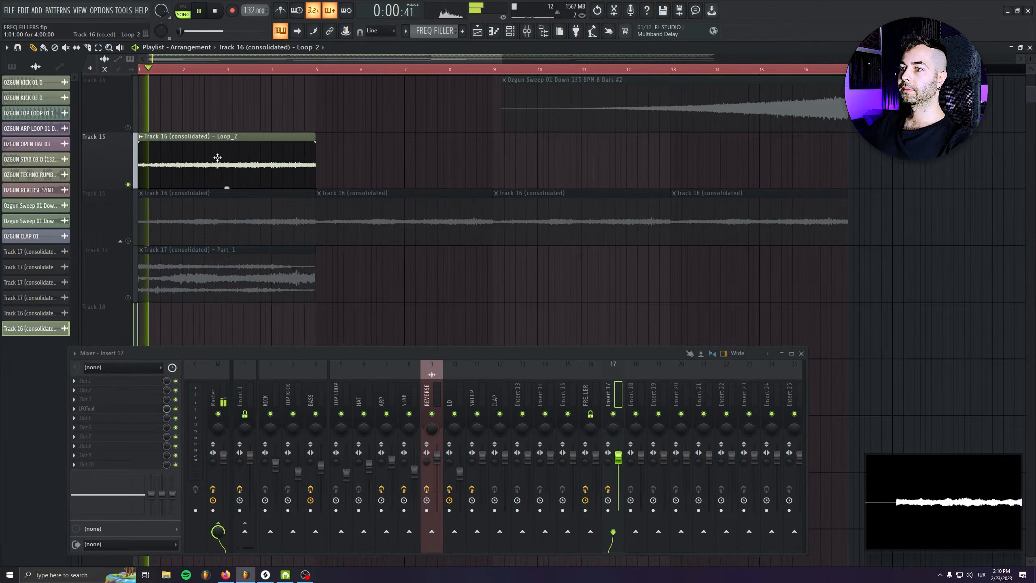
right_click(127, 241)
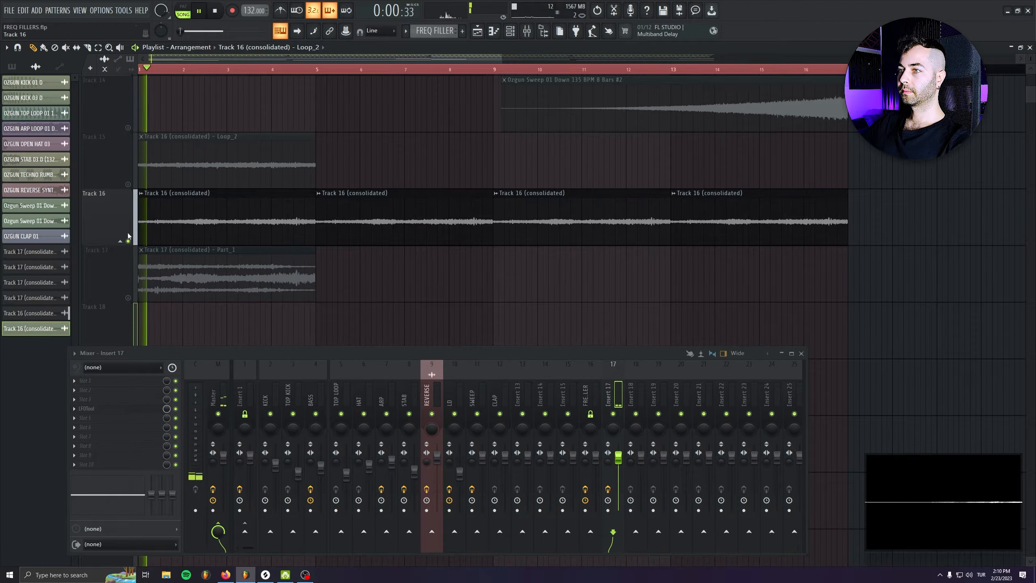
key(space)
- Route the blurred Track 15 clip to mixer track 17 and compare it with Track 16 by soloing each in playback
right_click(128, 184)
double_click(213, 136)
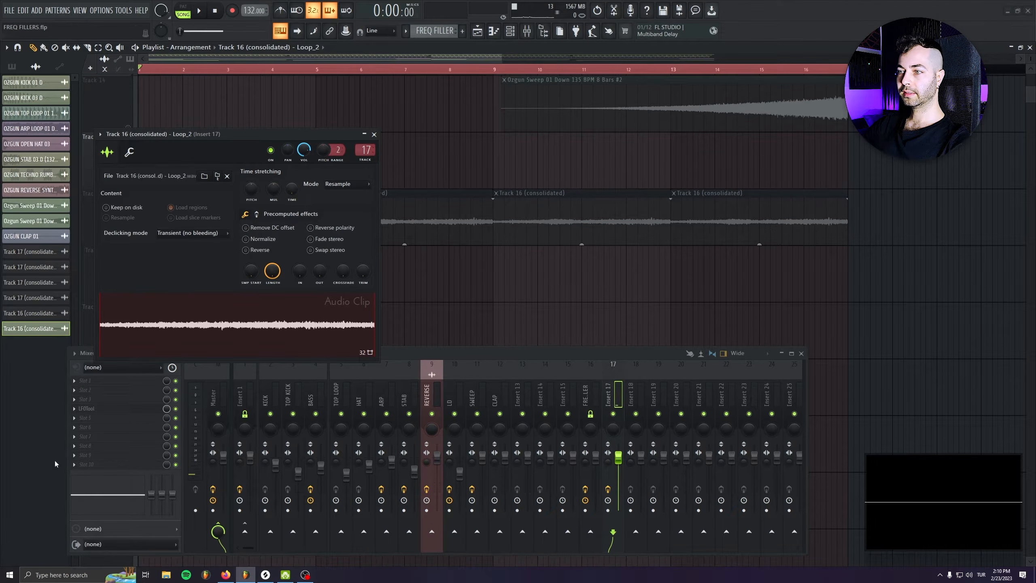
key(space)
click(374, 135)
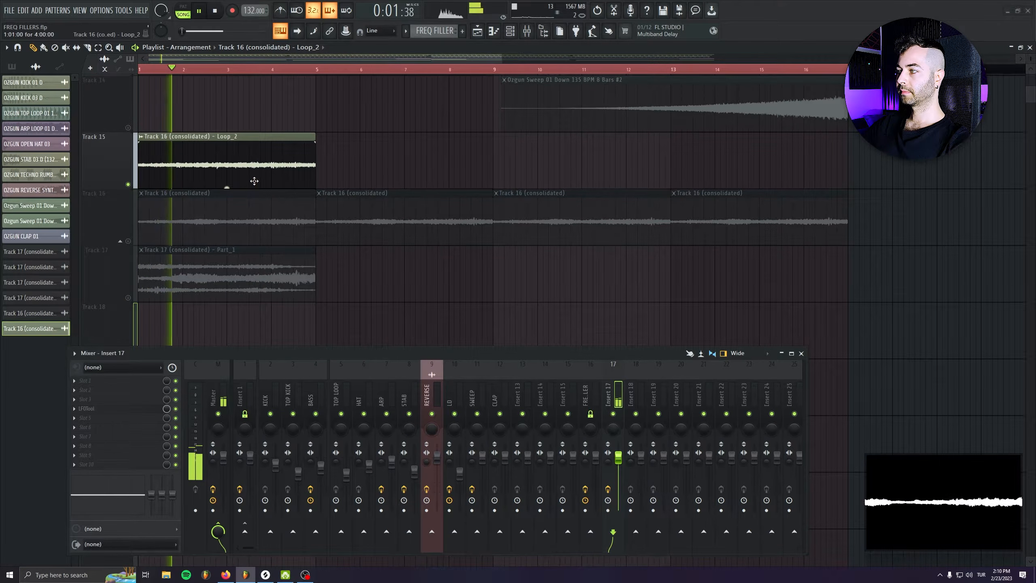
right_click(128, 241)
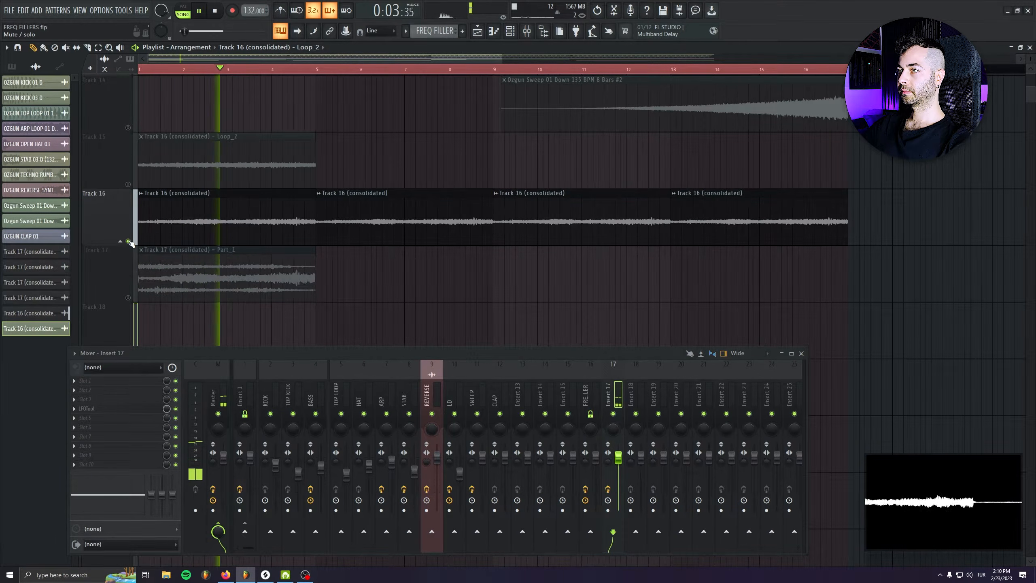
right_click(127, 185)
key(space)
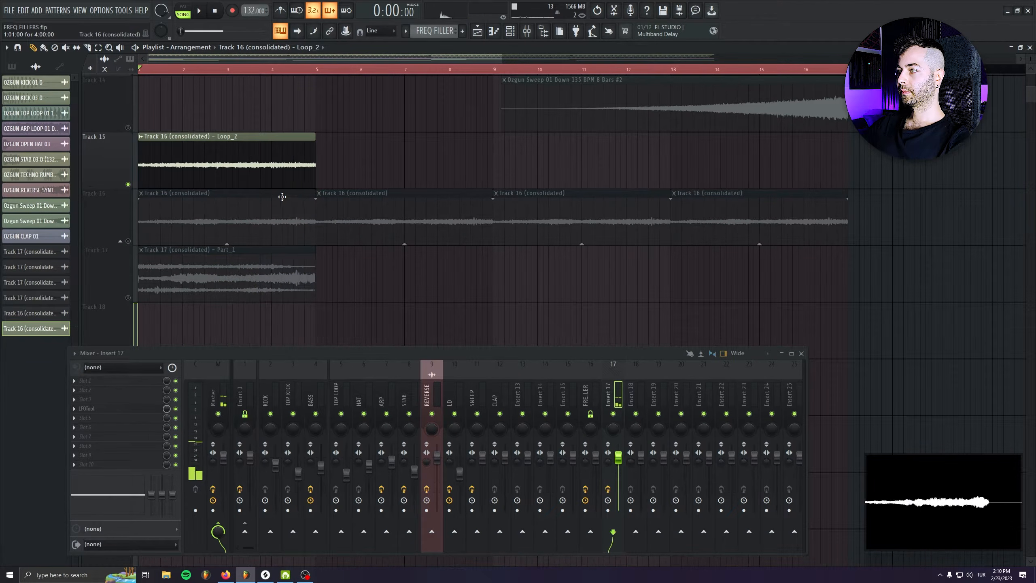
- Repeat the blurred clip four times on Track 15 to cover bars 1 to 16 and select all the copies
drag(381, 171, 313, 167)
drag(525, 177, 494, 172)
drag(693, 175, 673, 179)
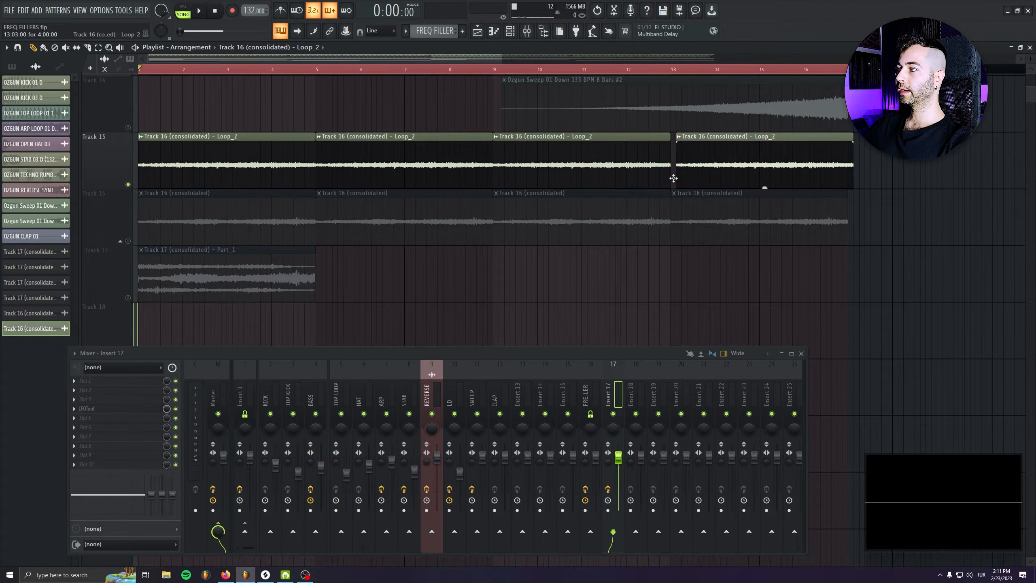
ctrl+drag(871, 172, 220, 153)
- Trim the Track 15 clips to their last bar and duplicate the one-bar pieces to fill bars 1 to 16
scroll(832, 181, up, 8)
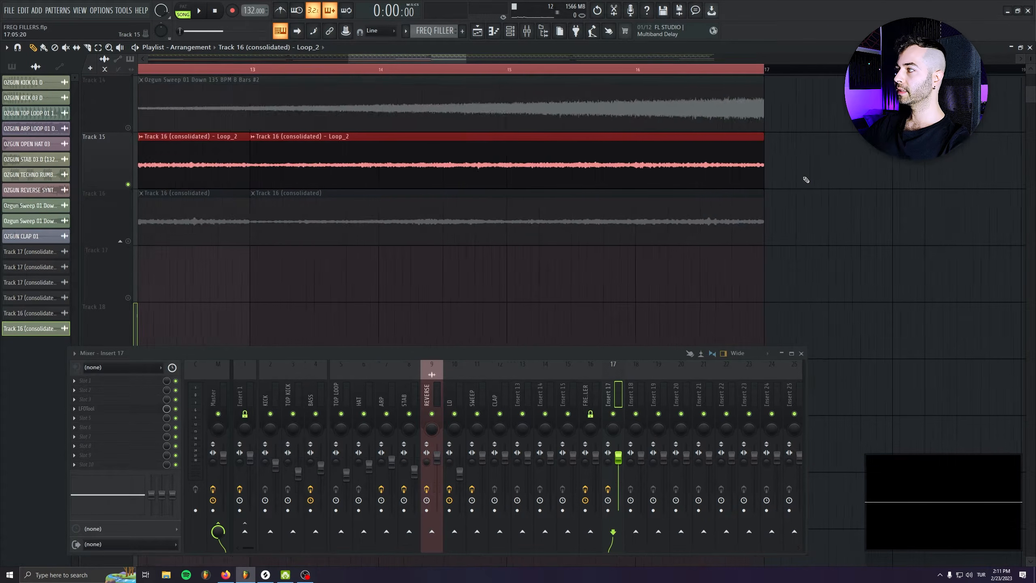
drag(469, 194, 902, 236)
drag(408, 216, 920, 225)
drag(229, 229, 525, 241)
scroll(334, 212, down, 8)
drag(444, 210, 410, 209)
drag(325, 205, 387, 199)
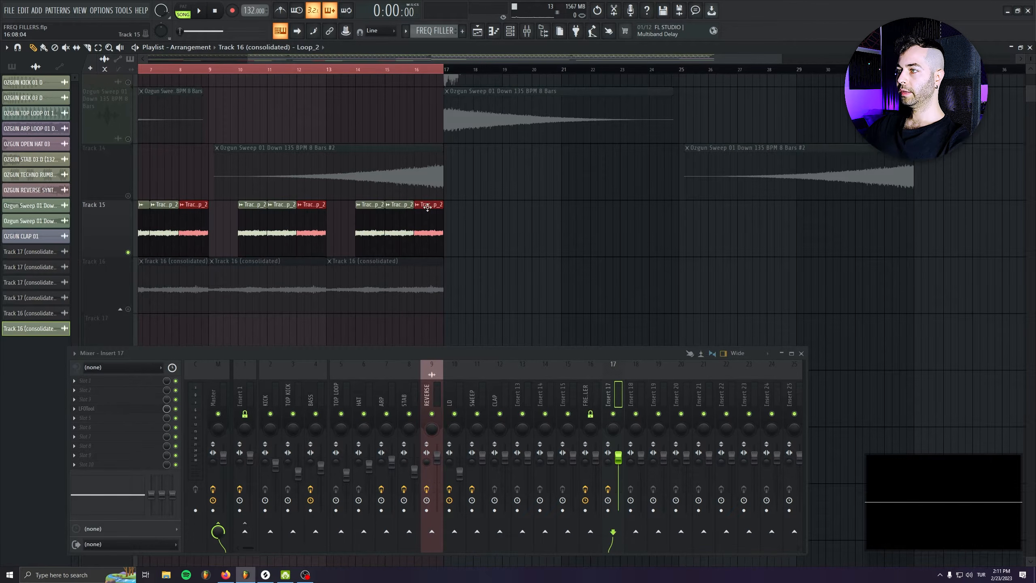
drag(426, 208, 361, 209)
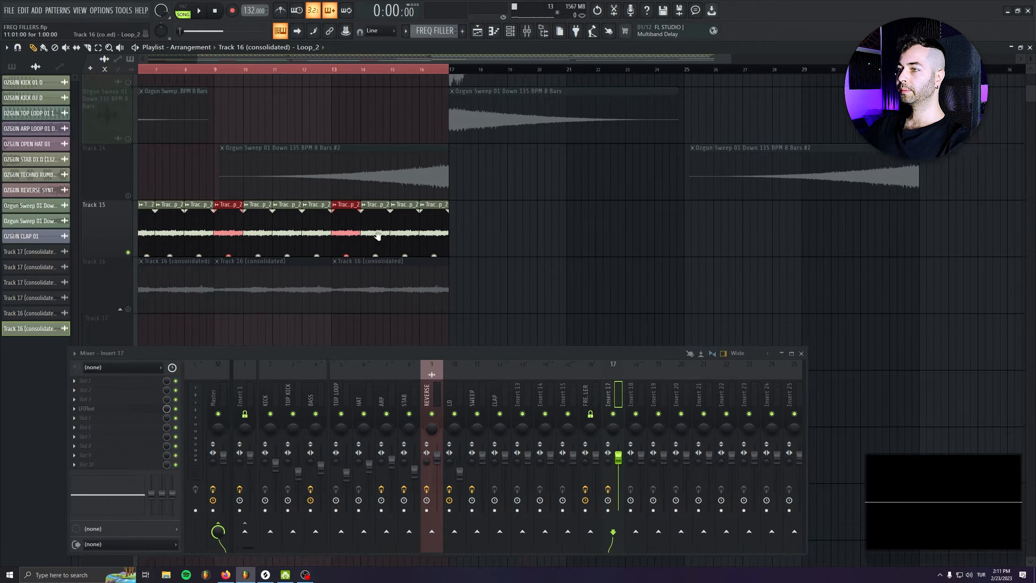
- Audition the one-bar pieces on Track 15 in solo and within the arrangement, then clear the clip selection
drag(313, 239, 478, 242)
right_click(129, 256)
key(space)
right_click(130, 257)
click(129, 257)
key(space)
ctrl+click(129, 256)
key(space)
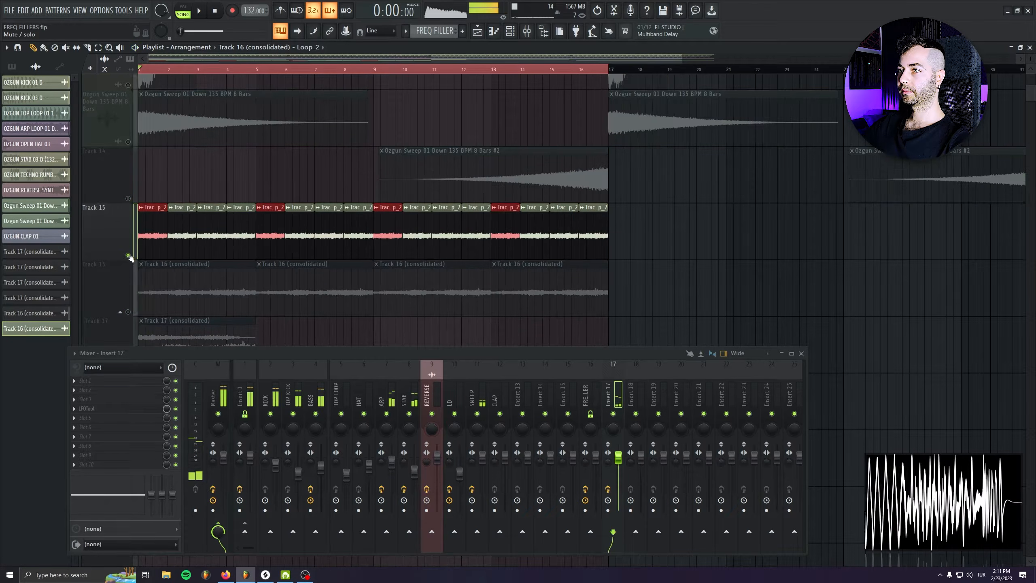
click(677, 291)
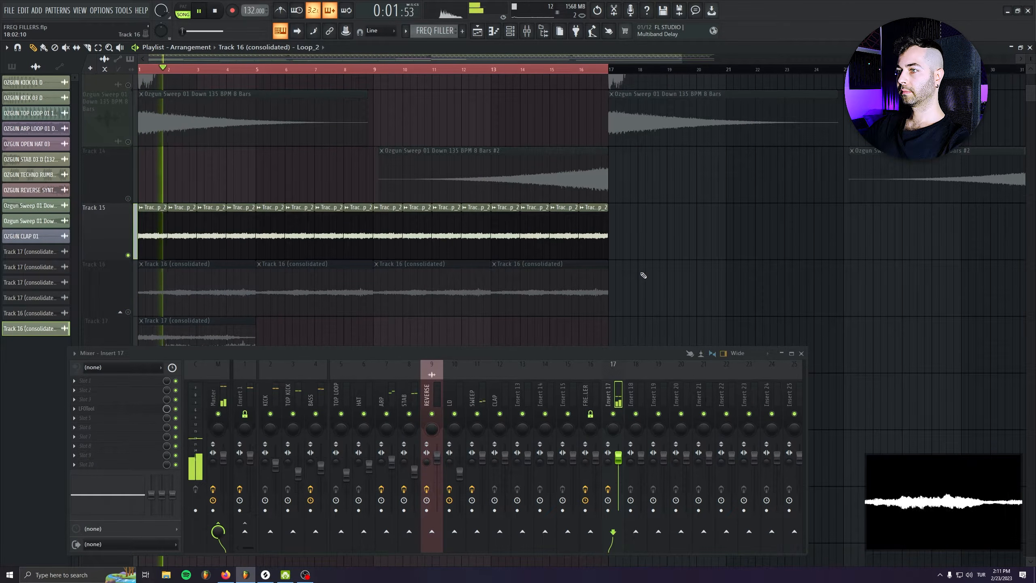
drag(636, 247, 139, 239)
click(684, 265)
key(ctrl+z)
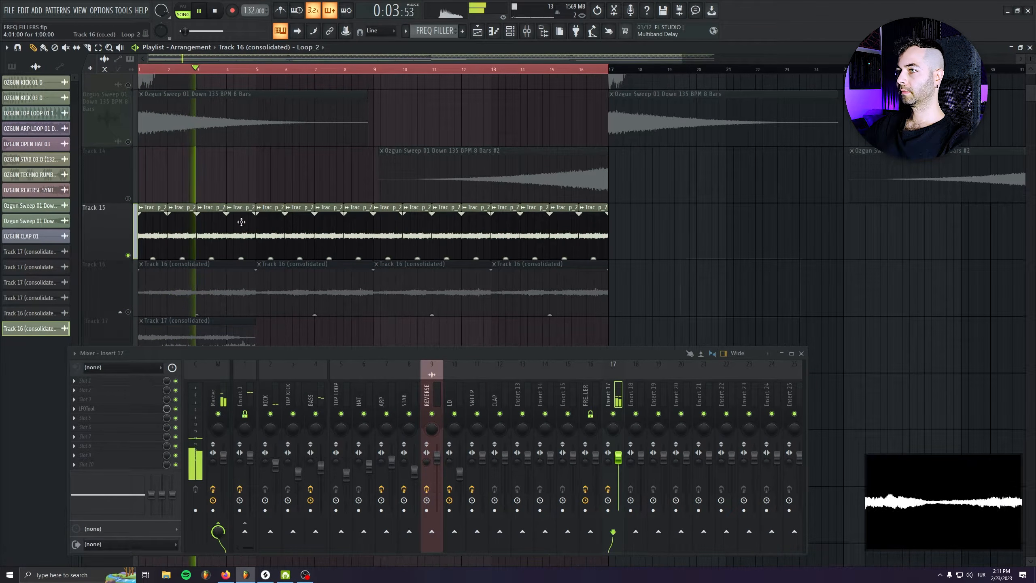
- Lower the blurred clip's channel volume to about 60% and play it with the full arrangement, keeping Track 16 muted
double_click(292, 219)
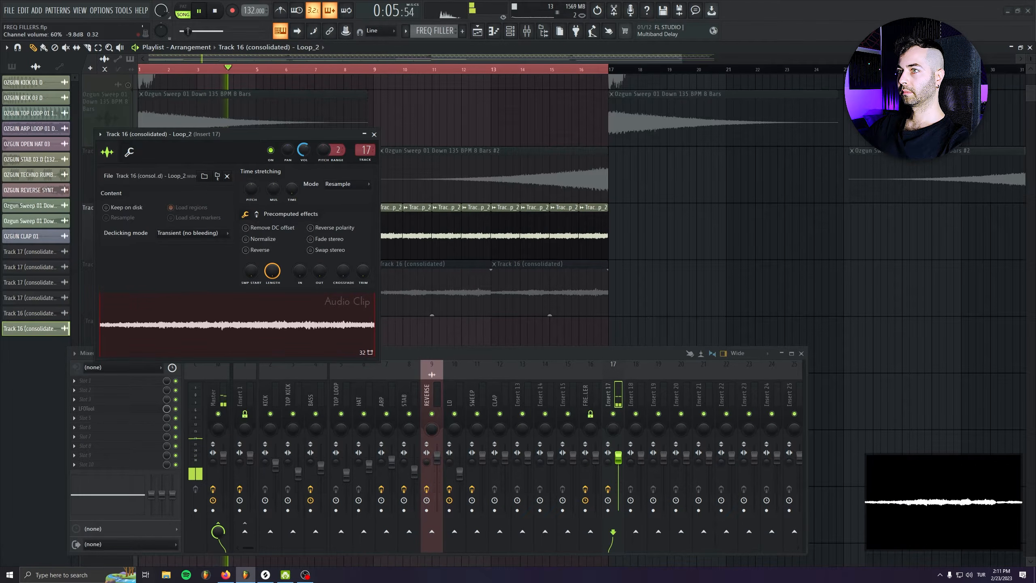
click(374, 134)
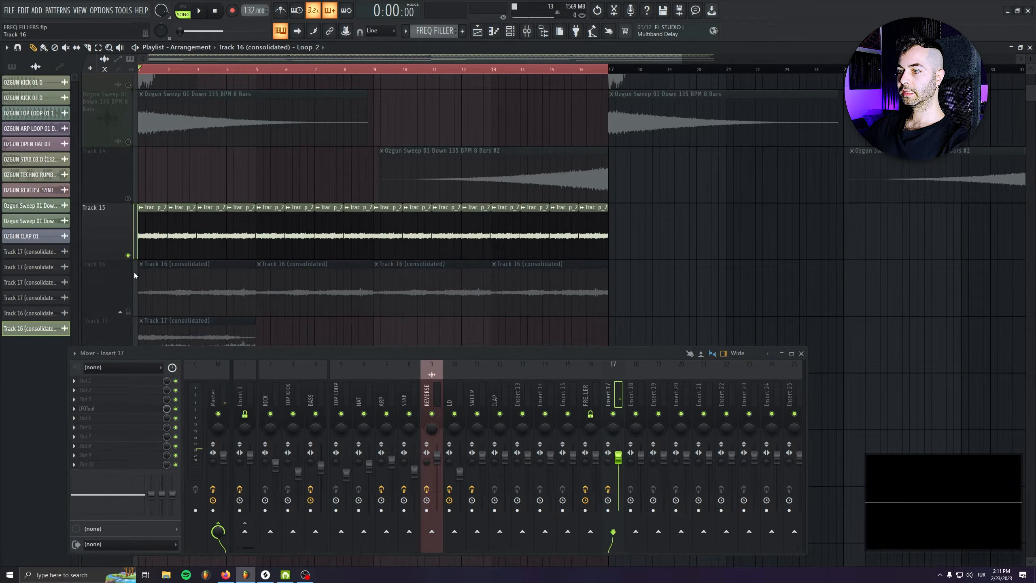
key(space)
scroll(163, 283, down, 2)
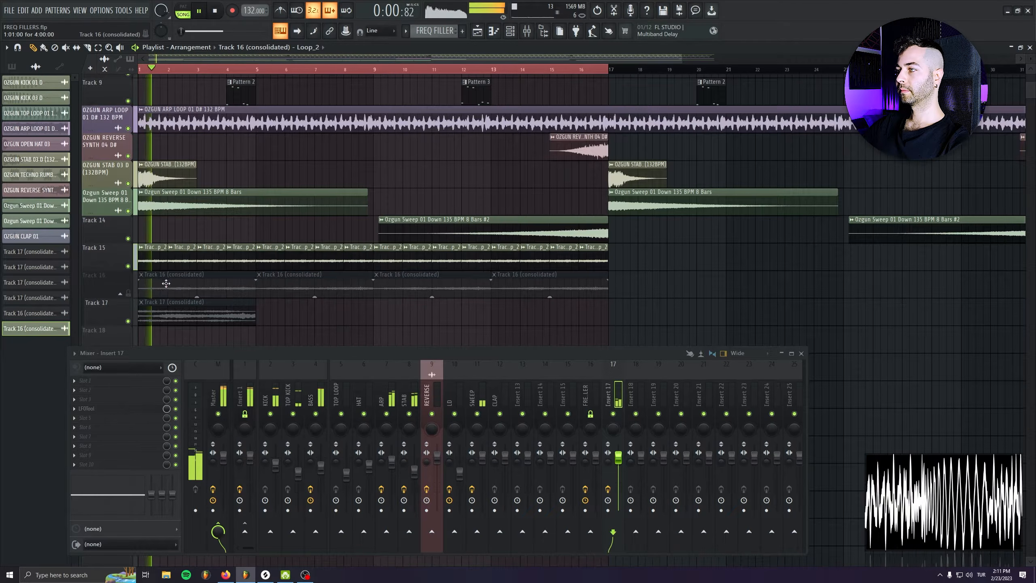
- Duplicate the Track 15 pieces across bars 17 to 32 and fine-tune their channel volume
mouse_move(629, 262)
mouse_down()
mouse_move(143, 262)
mouse_move(650, 266)
mouse_move(626, 266)
mouse_up()
double_click(626, 266)
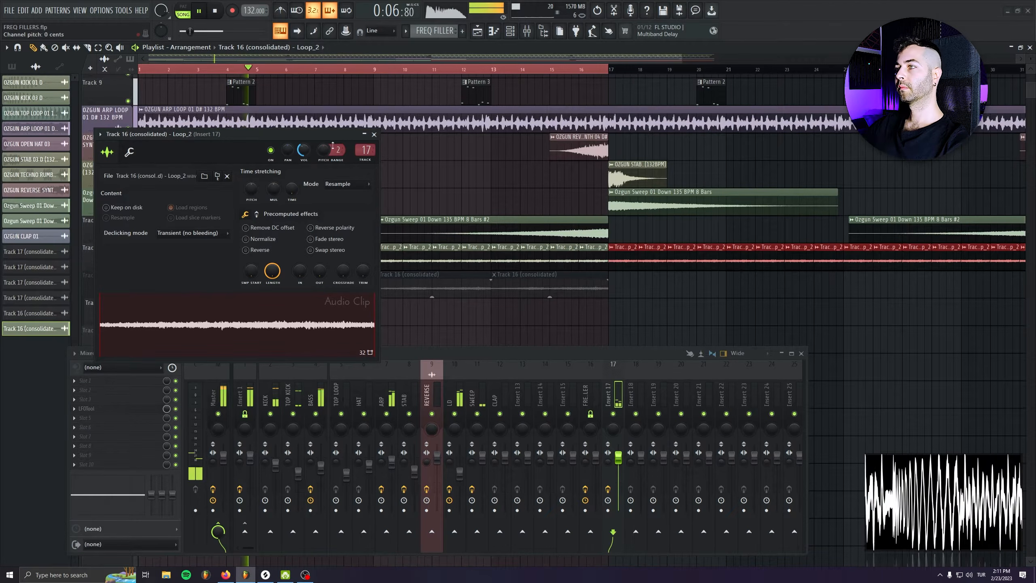
click(374, 135)
- Extend the loop region over all 32 bars and play the whole arrangement with the blurred filler
scroll(248, 234, down, 3)
ctrl+shift+click(720, 69)
drag(789, 187, 809, 216)
scroll(717, 274, down, 1)
scroll(482, 268, up, 3)
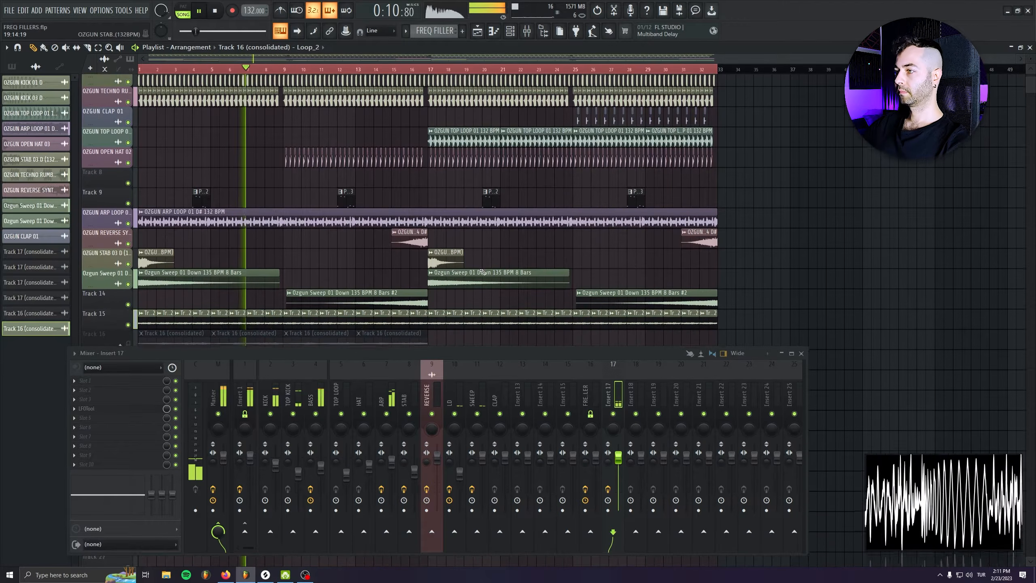
- Play the full arrangement with the blurred filler, examining the tracks and the LD mixer channel as it plays
drag(565, 352, 562, 453)
scroll(801, 322, up, 3)
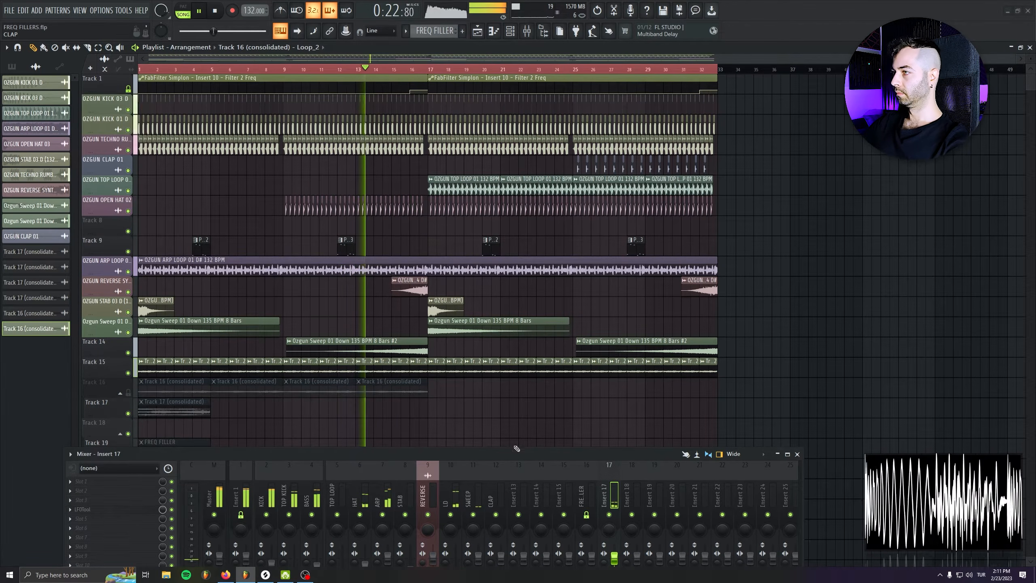
scroll(688, 311, down, 1)
right_click(835, 331)
scroll(444, 319, up, 1)
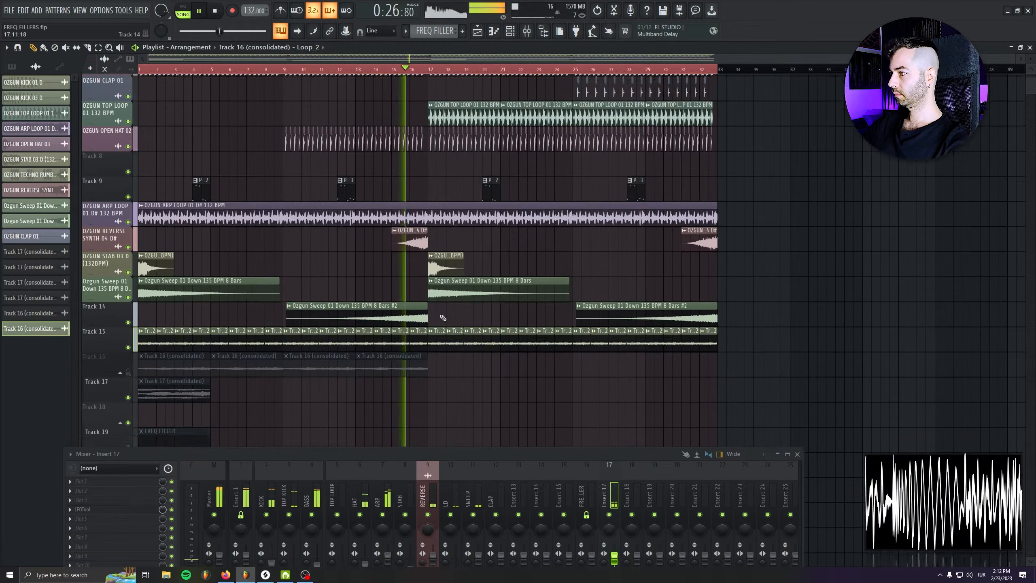
drag(444, 319, 416, 347)
click(772, 309)
right_click(773, 311)
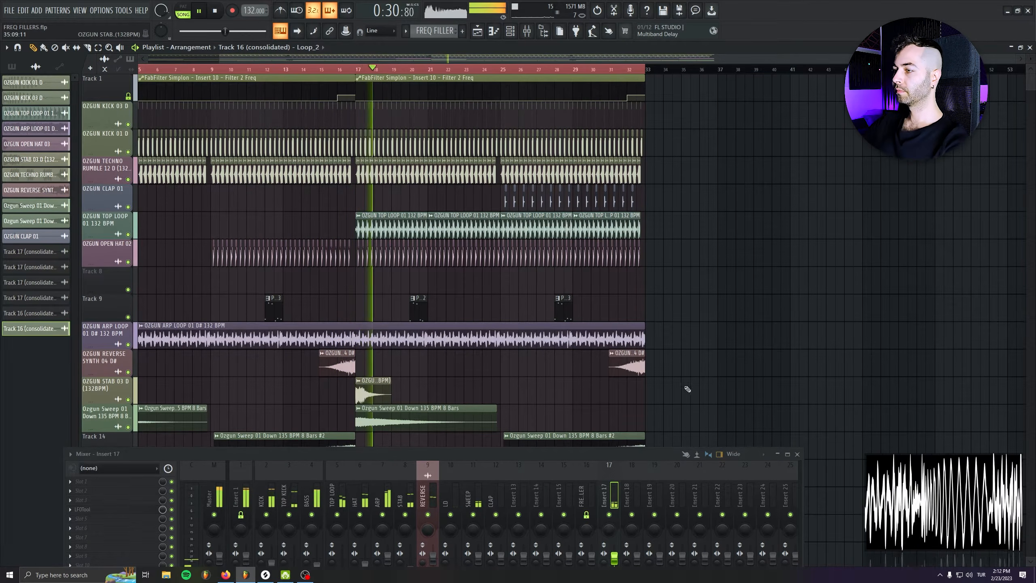
drag(385, 455, 387, 399)
drag(349, 517, 350, 517)
click(458, 518)
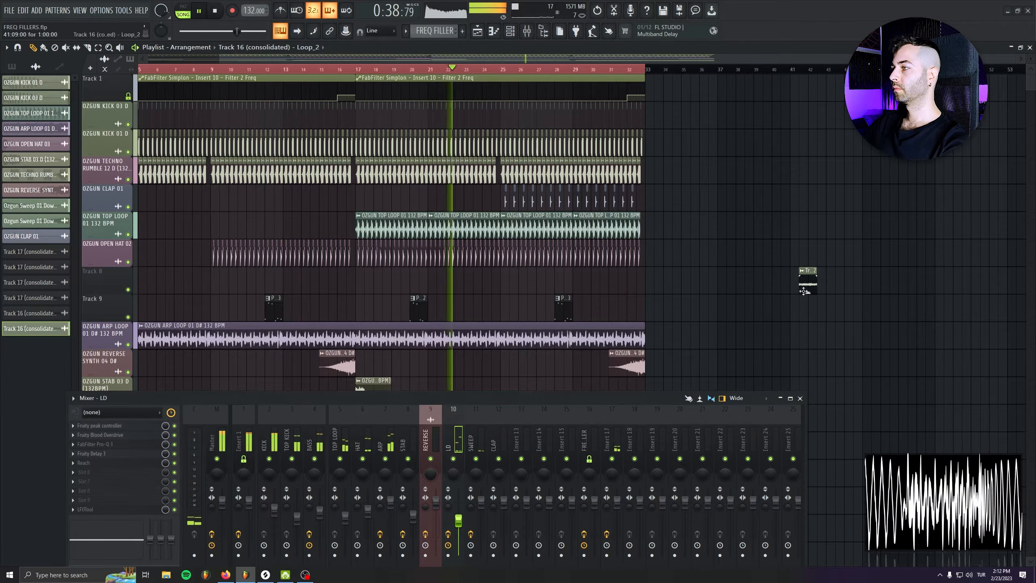
- Mute the ARP loop track, set the filler clip's channel volume to about 36% and stop playback
click(128, 344)
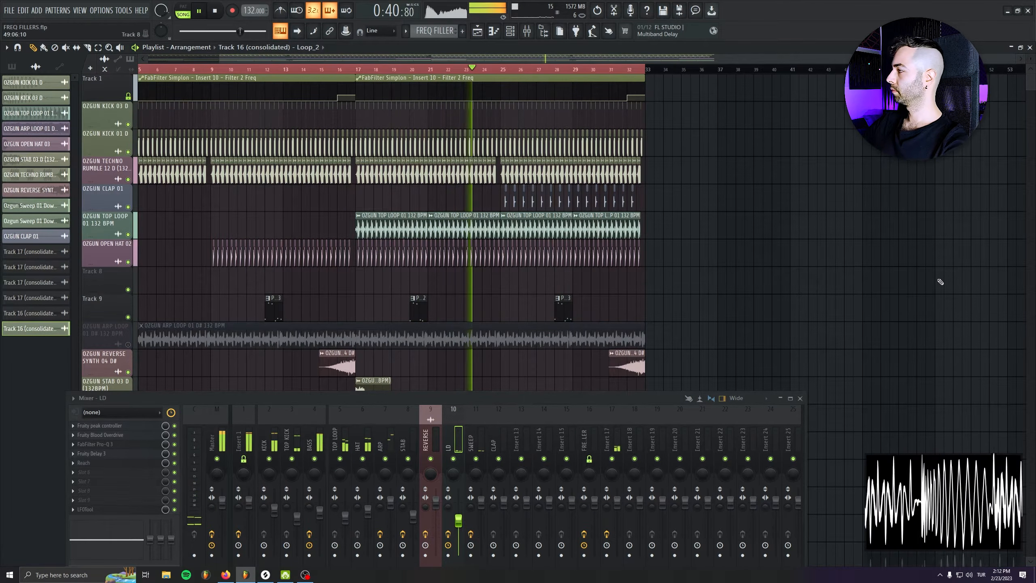
scroll(597, 296, down, 5)
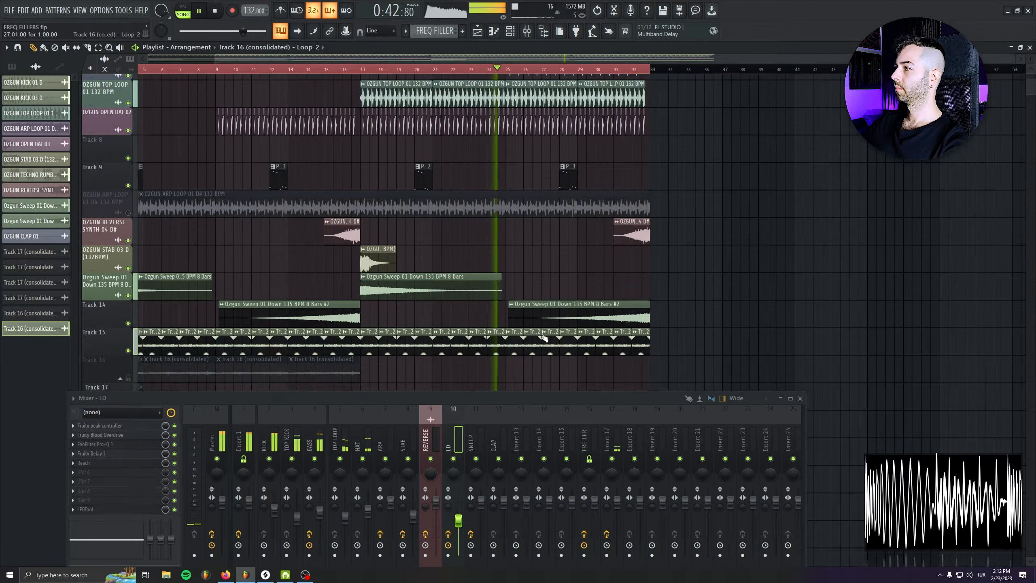
double_click(554, 333)
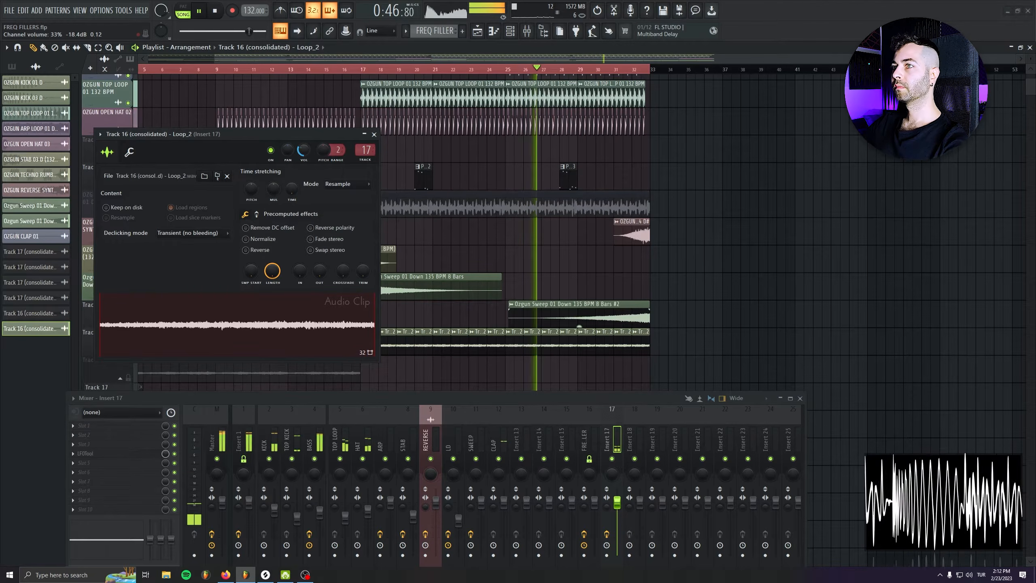
drag(304, 150, 304, 144)
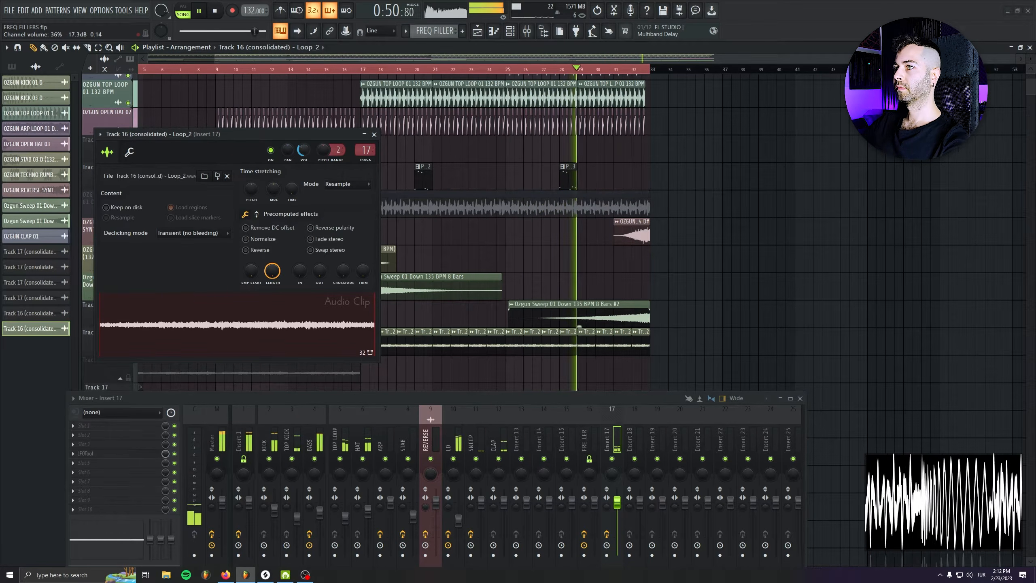
click(374, 135)
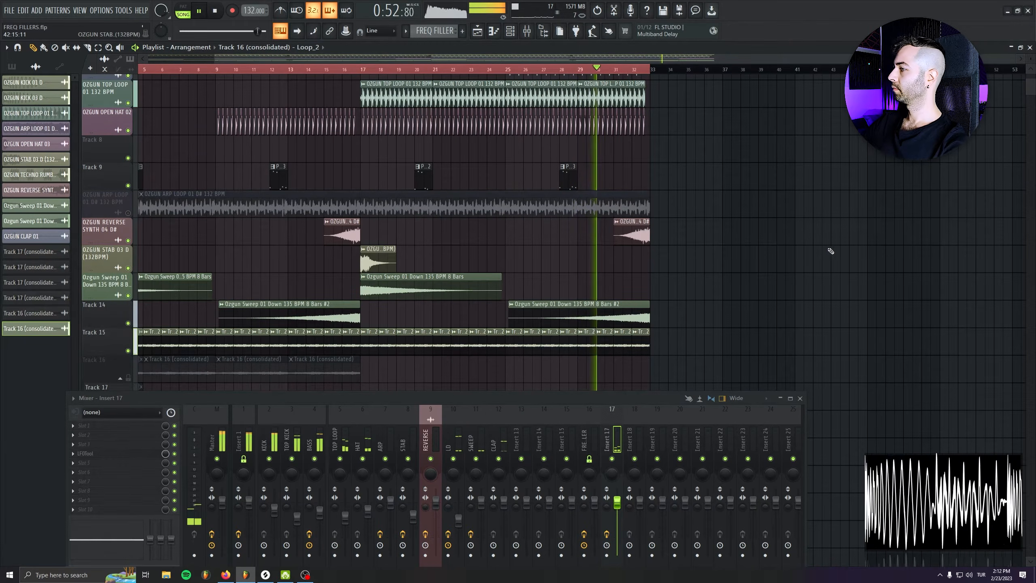
scroll(812, 281, up, 2)
key(space)
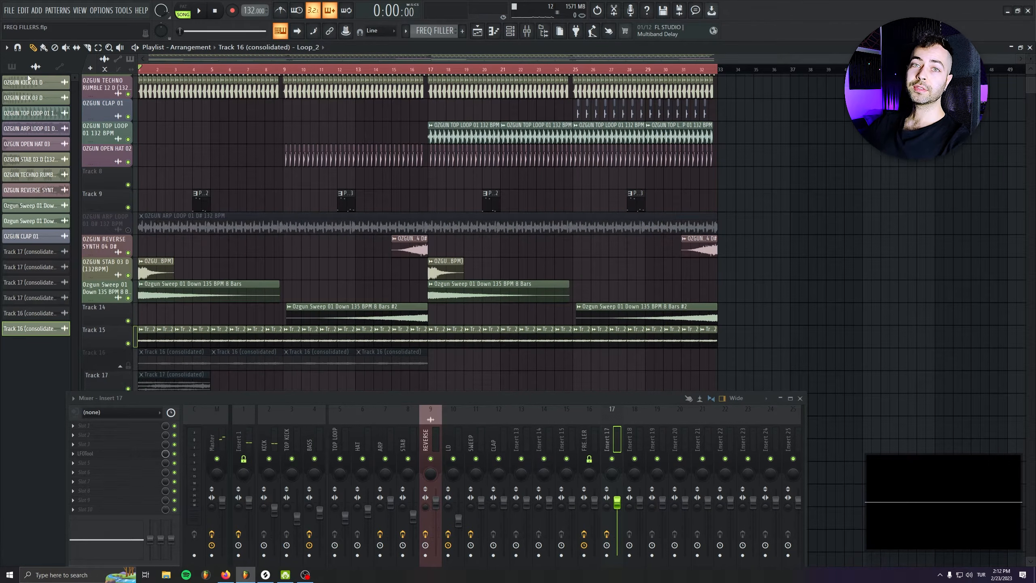
- Insert an empty playlist track directly above the blurred filler's track
scroll(227, 206, down, 2)
scroll(316, 269, up, 5)
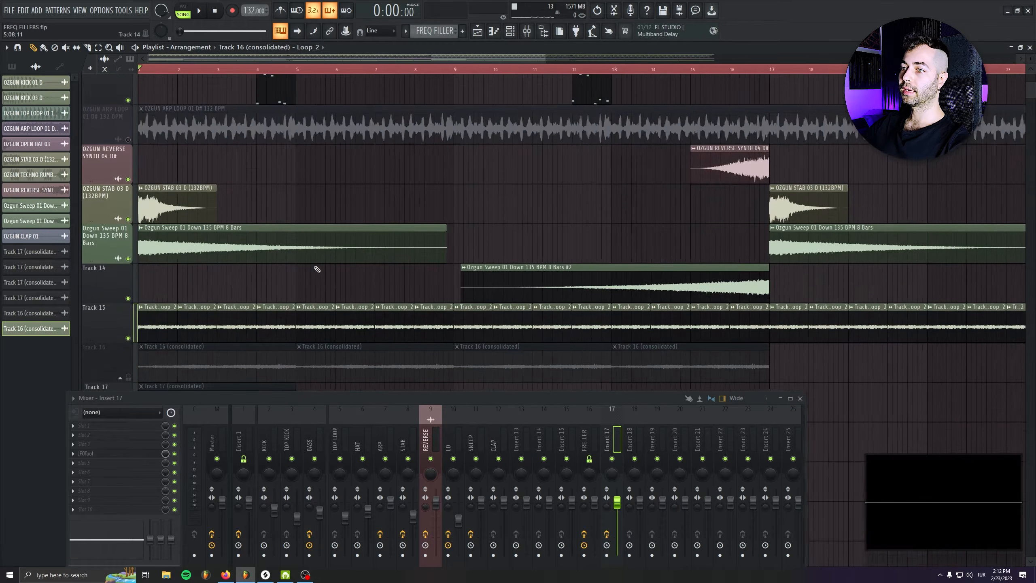
scroll(317, 269, down, 2)
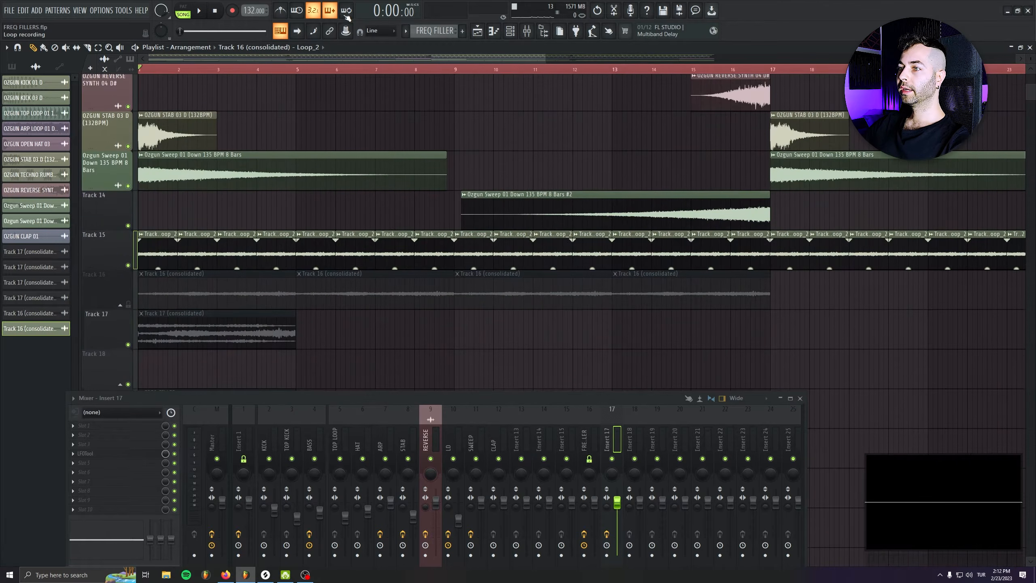
right_click(119, 242)
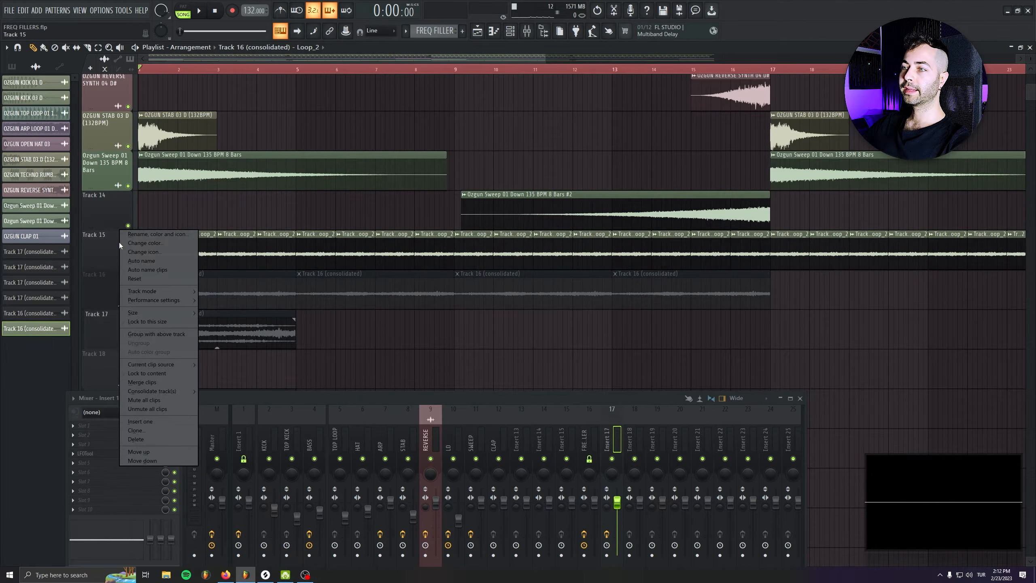
click(145, 423)
- Create a panning automation clip for the first filler clip on the new Track 15 and limit the loop region to bar 1
scroll(102, 297, up, 4)
scroll(701, 296, up, 2)
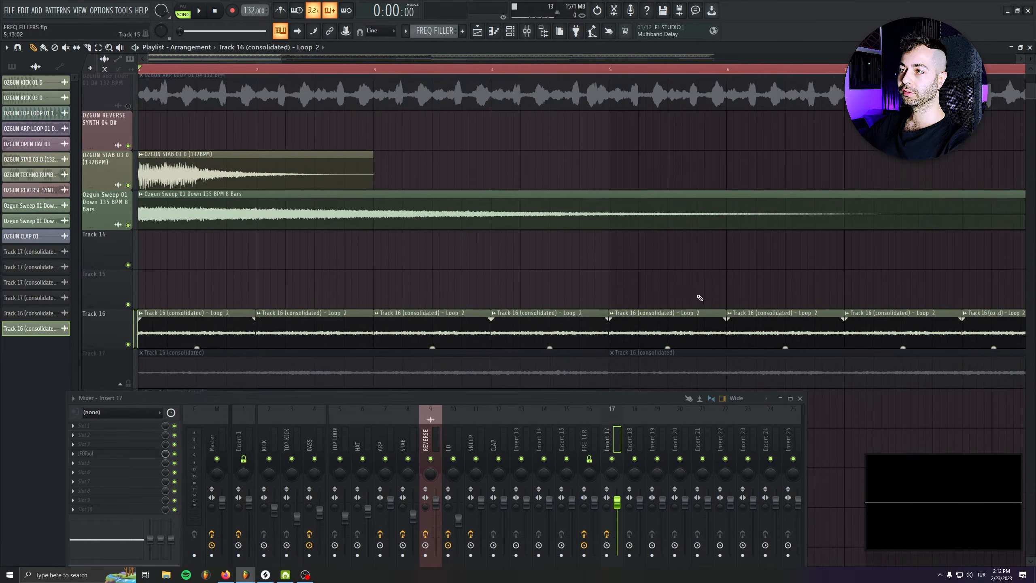
right_click(140, 320)
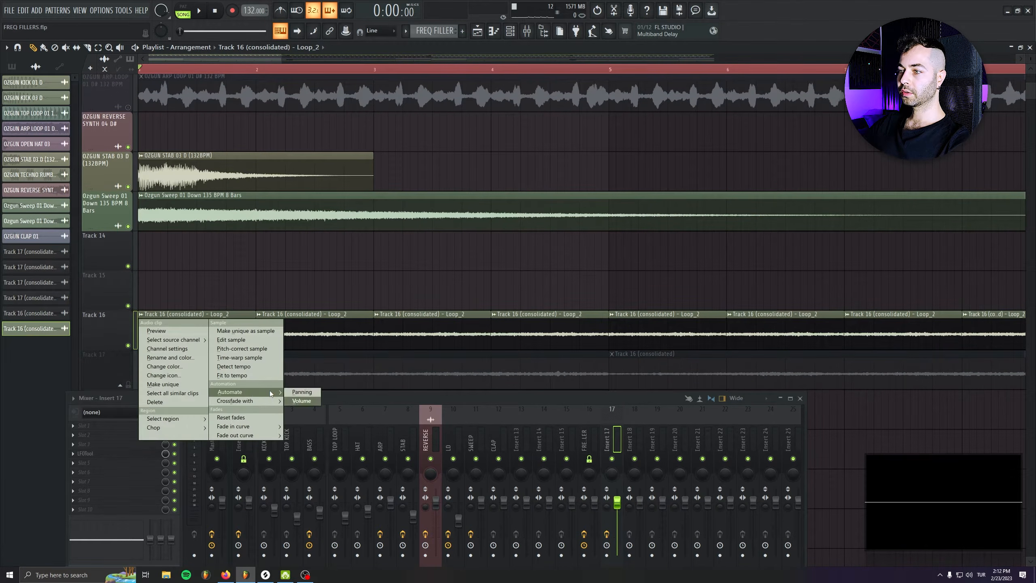
click(302, 392)
scroll(438, 70, up, 3)
click(439, 69)
drag(438, 69, 139, 70)
click(571, 290)
right_click(572, 290)
- Shape the panning automation into a zigzag with peaks at the start, middle and end and two full dips between
scroll(140, 291, up, 3)
scroll(435, 279, down, 1)
drag(140, 277, 141, 260)
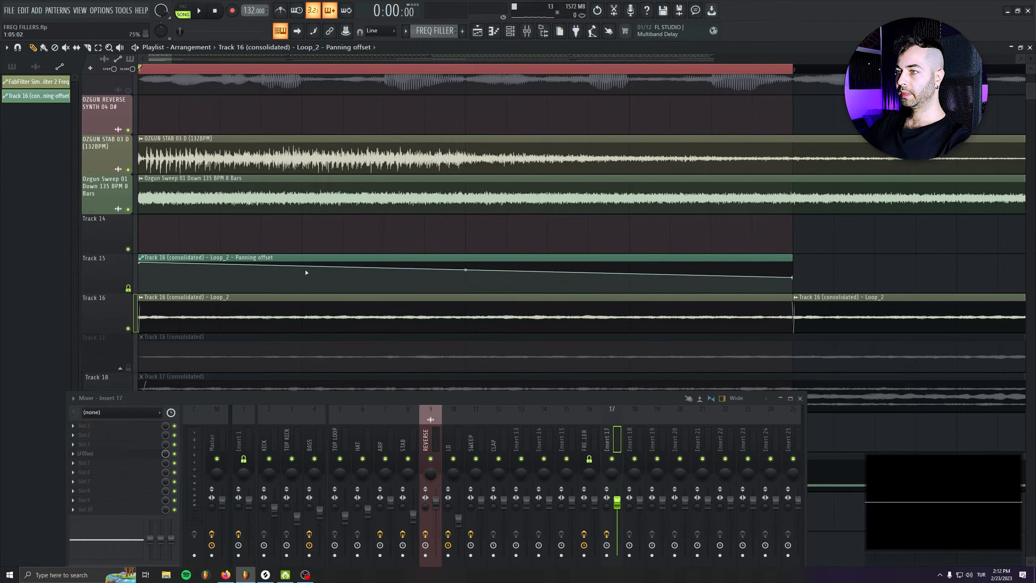
right_click(304, 282)
right_click(469, 268)
right_click(620, 282)
click(797, 267)
key(ctrl+z)
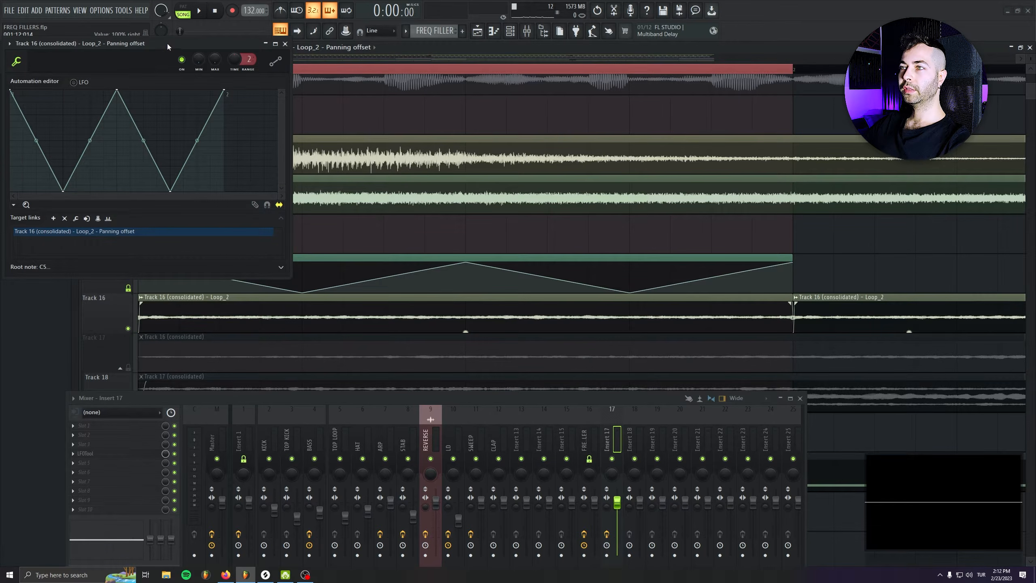
- Set the panning automation's output minimum to 25%, reduce its maximum, and audition the filler track in solo
drag(167, 44, 284, 209)
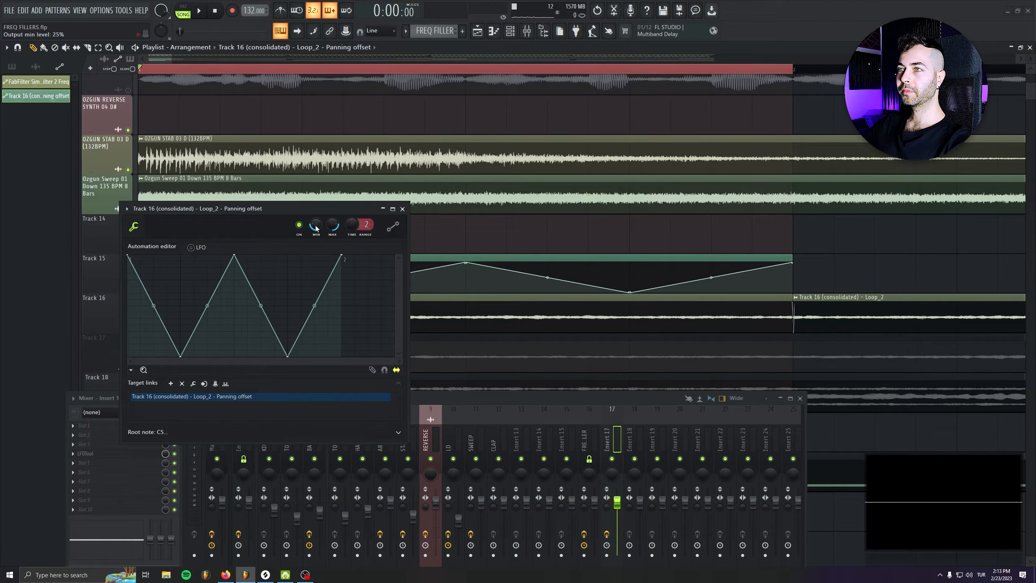
click(402, 209)
scroll(199, 76, down, 2)
right_click(128, 328)
key(space)
key(space)
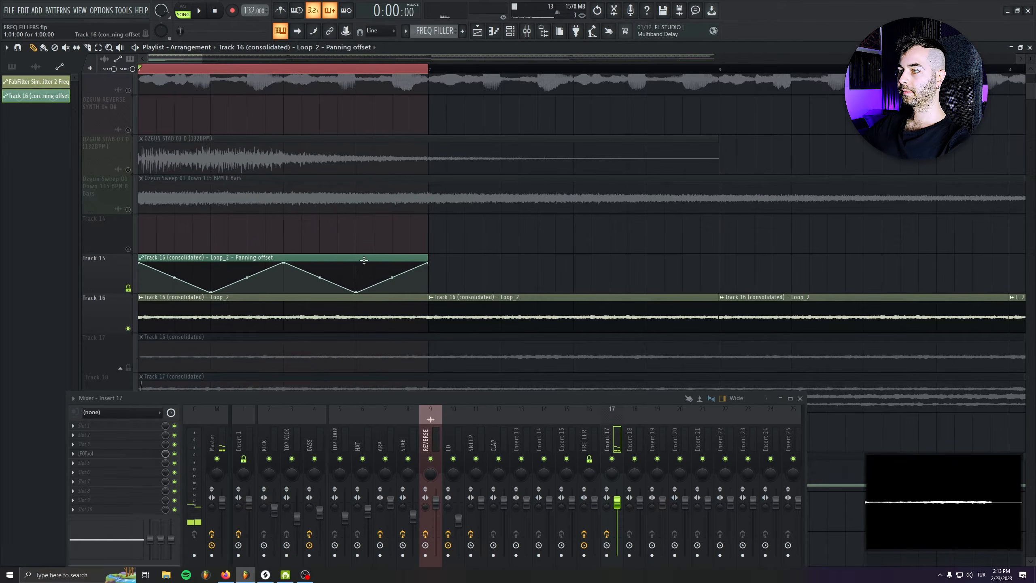
- Repeat the one-bar panning automation along Track 15 through bar 32 and delete any copies beyond the filler's end
drag(310, 260, 605, 265)
mouse_move(763, 271)
mouse_down()
mouse_move(225, 257)
mouse_move(809, 276)
mouse_move(754, 259)
mouse_up()
click(222, 253)
key(ctrl+z)
scroll(750, 261, down, 4)
drag(637, 282, 473, 273)
scroll(374, 300, down, 4)
scroll(531, 282, down, 4)
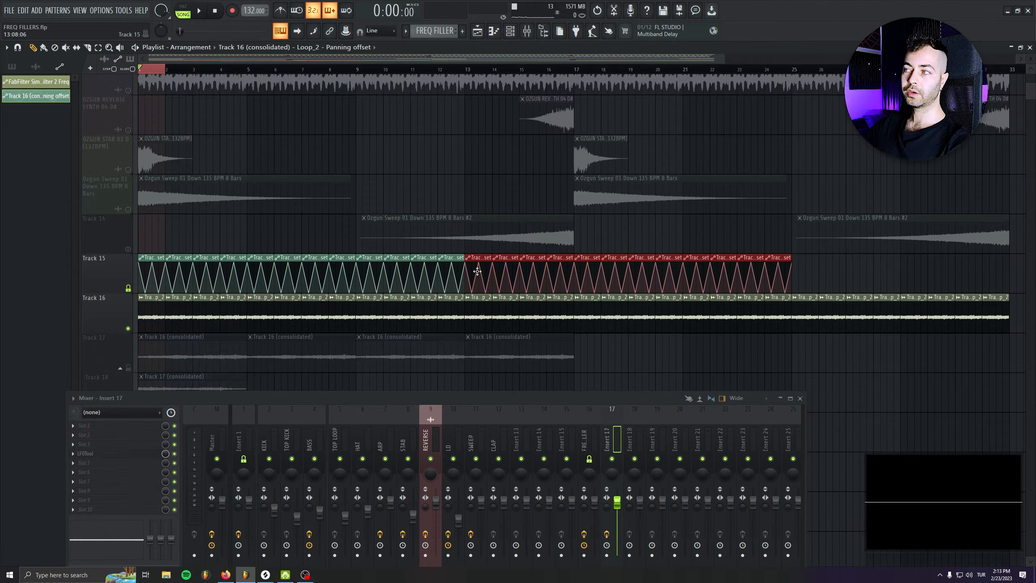
scroll(594, 294, down, 4)
drag(594, 294, 591, 261)
drag(1008, 326, 714, 245)
key(Delete)
- Unsolo the filler, loop the whole arrangement and lower the filler's channel volume to about 51%, then clear the selection
key(space)
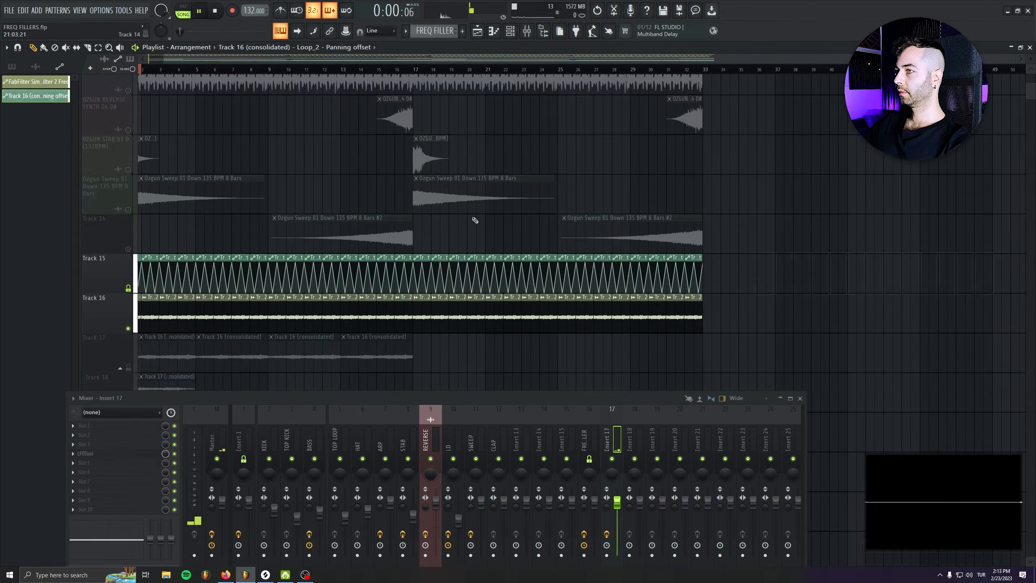
right_click(128, 210)
right_click(128, 209)
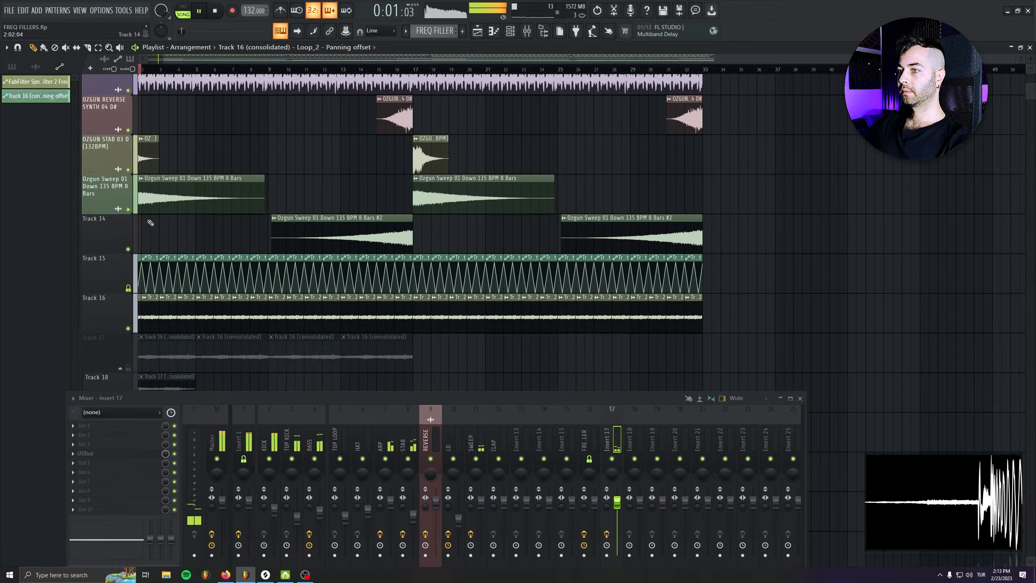
double_click(387, 307)
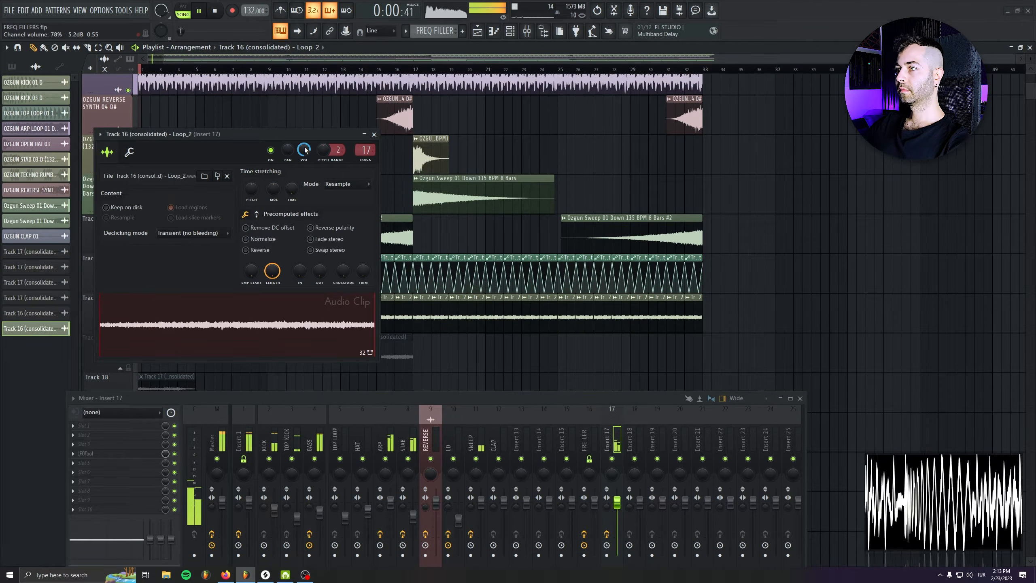
key(space)
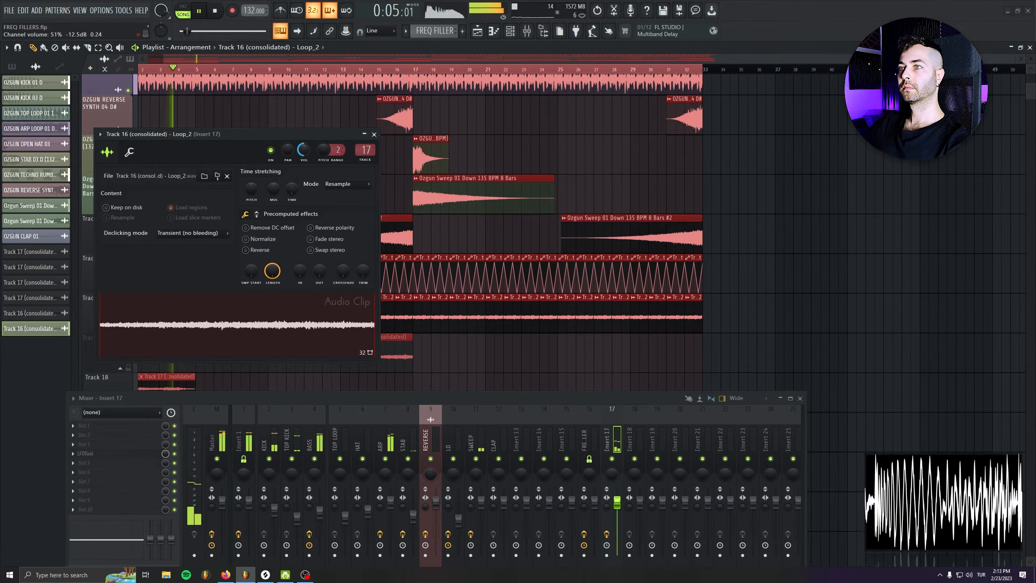
click(374, 134)
ctrl+click(828, 241)
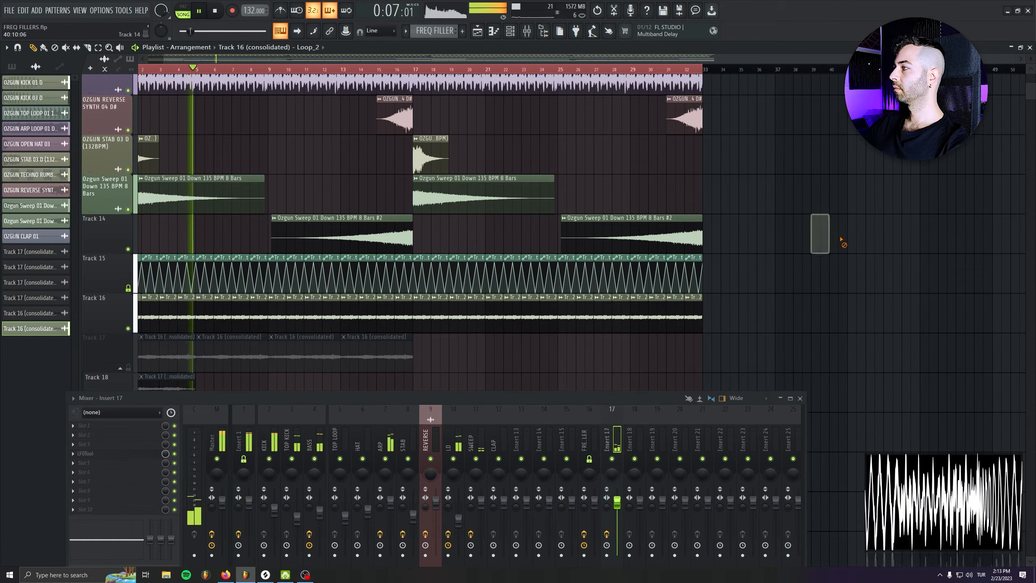
- Mute Tracks 9 to 14 and balance the filler against the drums at about 35% channel volume
scroll(136, 247, up, 4)
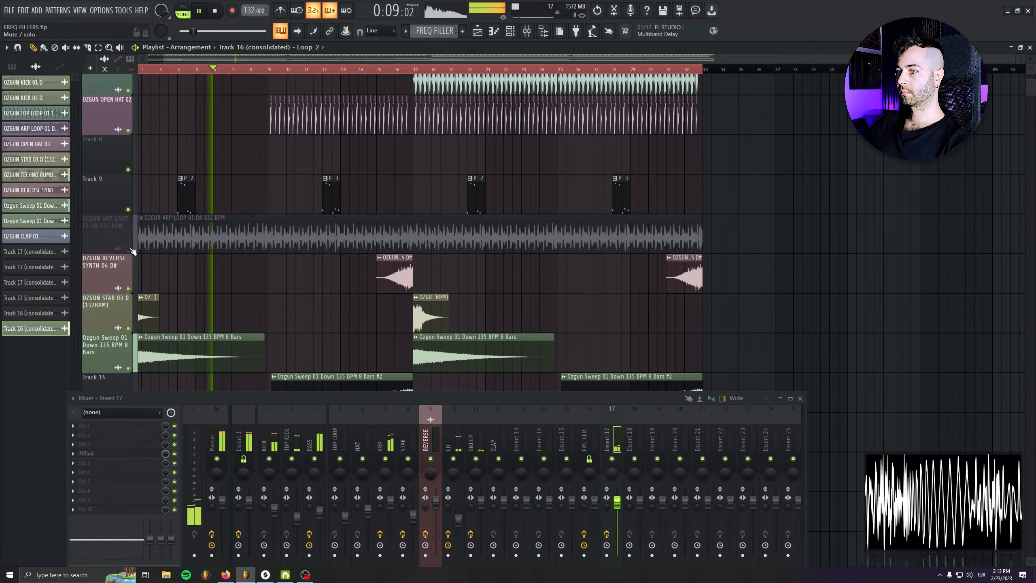
scroll(135, 216, down, 3)
drag(129, 282, 128, 167)
scroll(235, 309, down, 4)
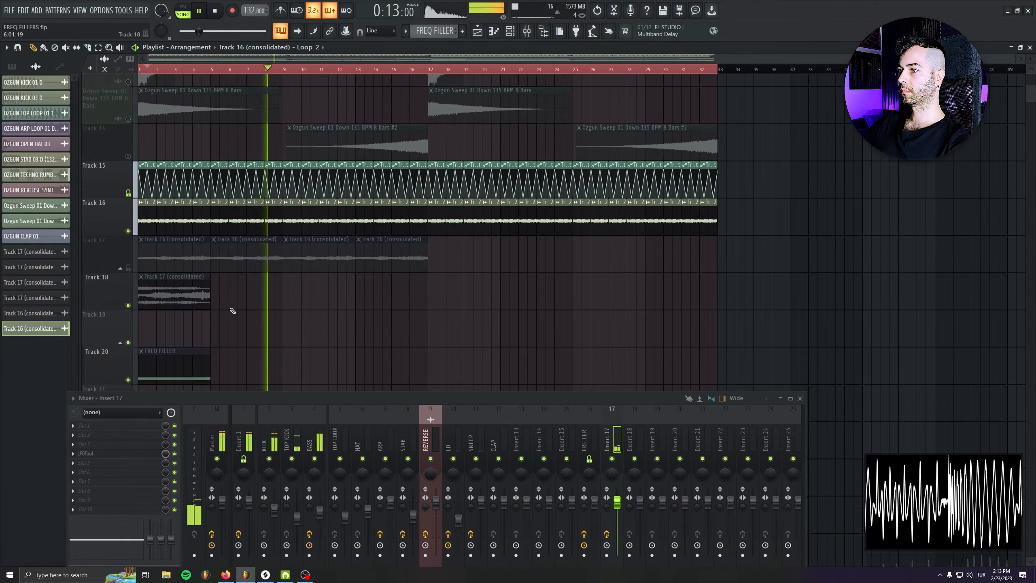
scroll(227, 308, down, 3)
scroll(192, 264, up, 2)
scroll(192, 264, up, 2)
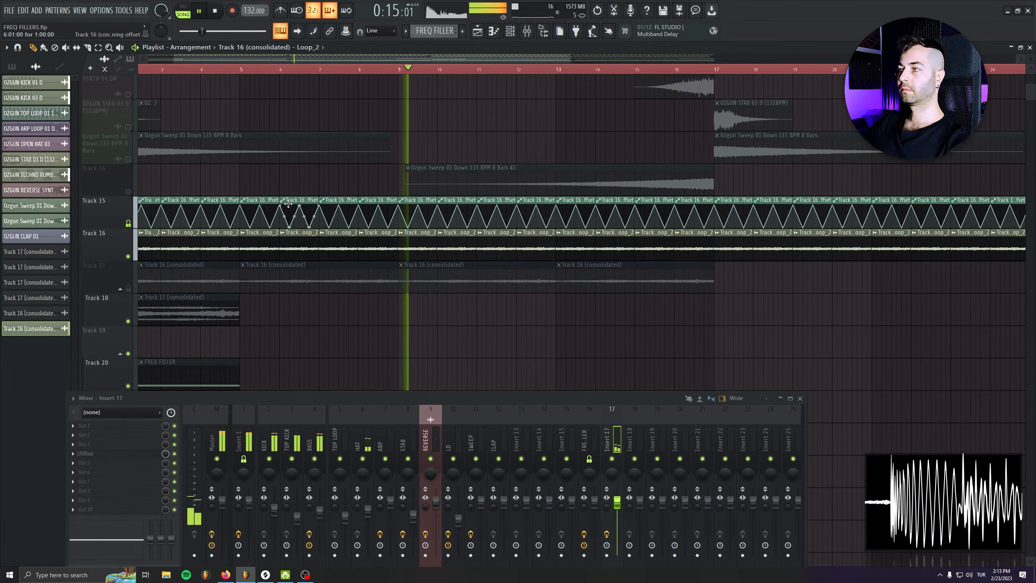
double_click(457, 248)
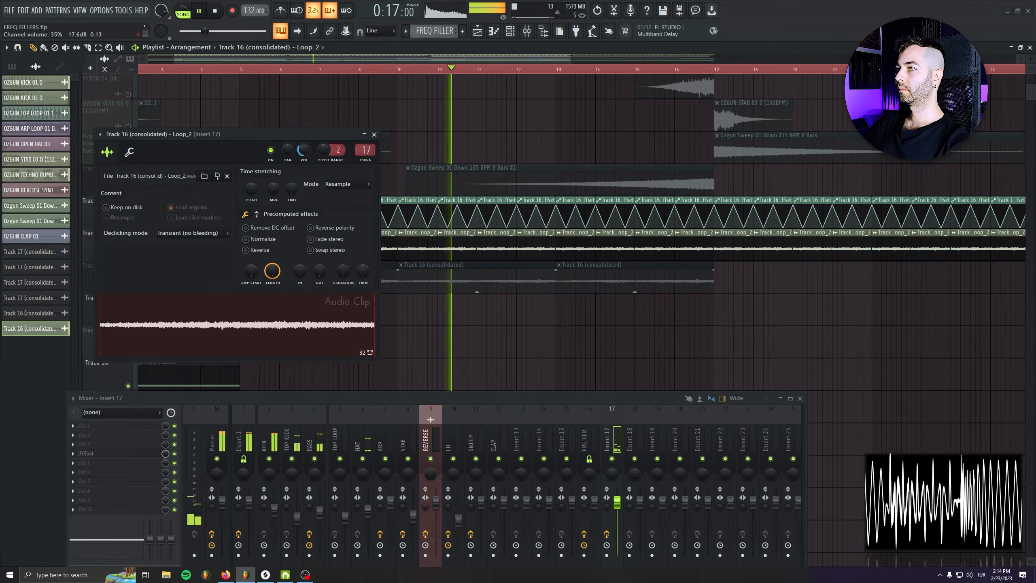
click(374, 134)
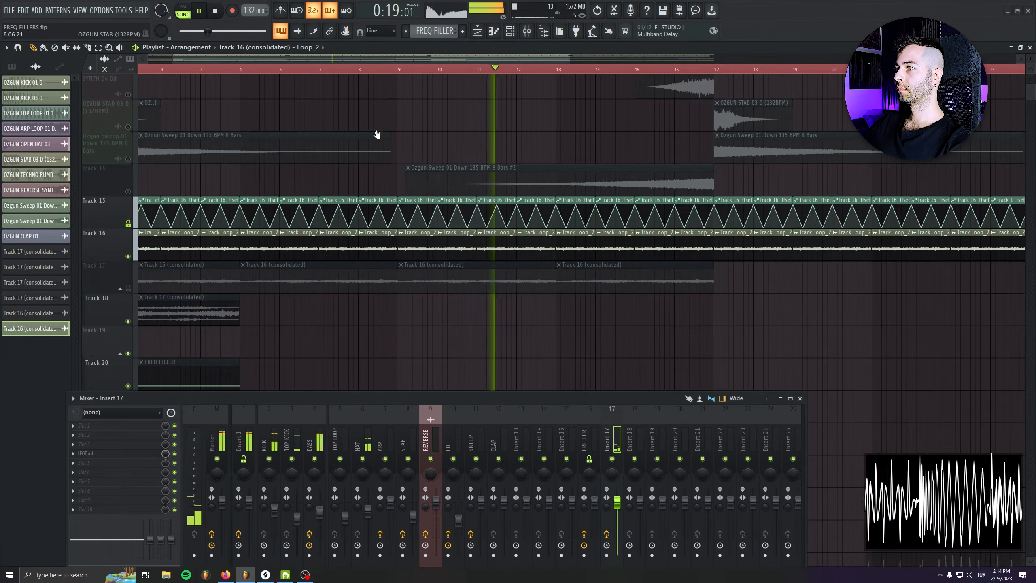
- Unmute Tracks 9 to 14 and play the whole arrangement from the start with the panned filler
drag(372, 117, 520, 551)
scroll(186, 253, up, 3)
scroll(186, 253, up, 1)
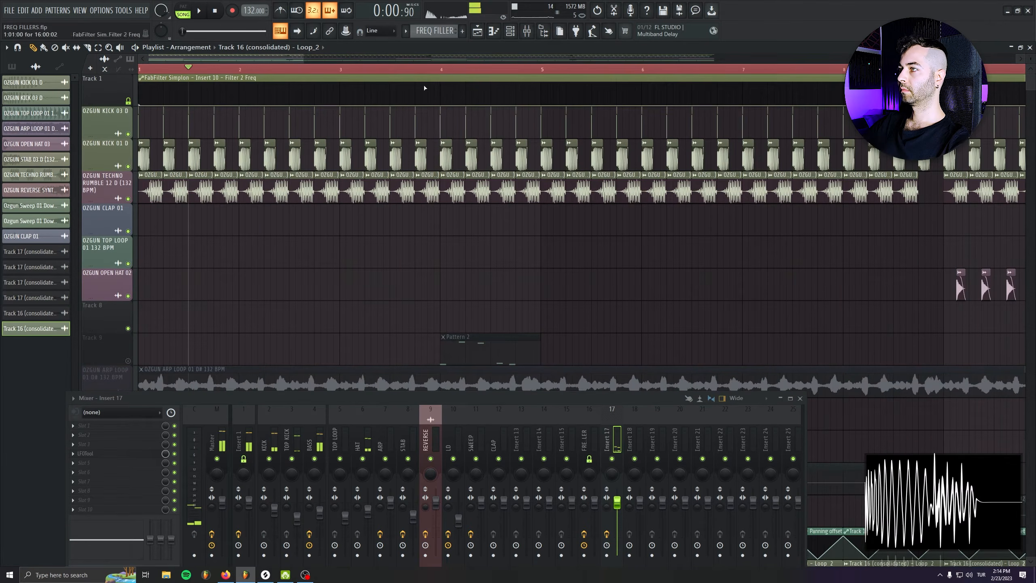
scroll(241, 235, down, 3)
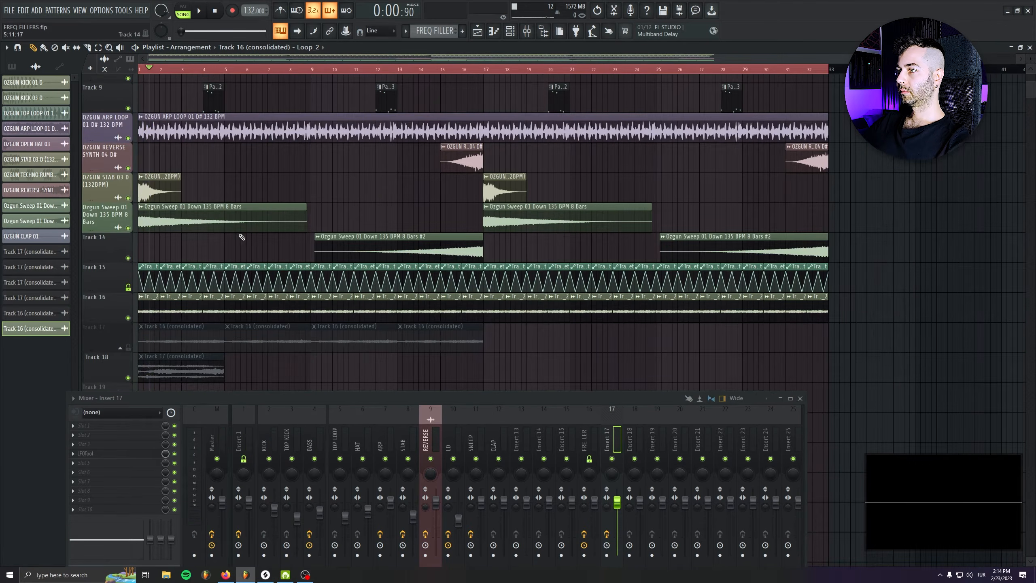
key(space)
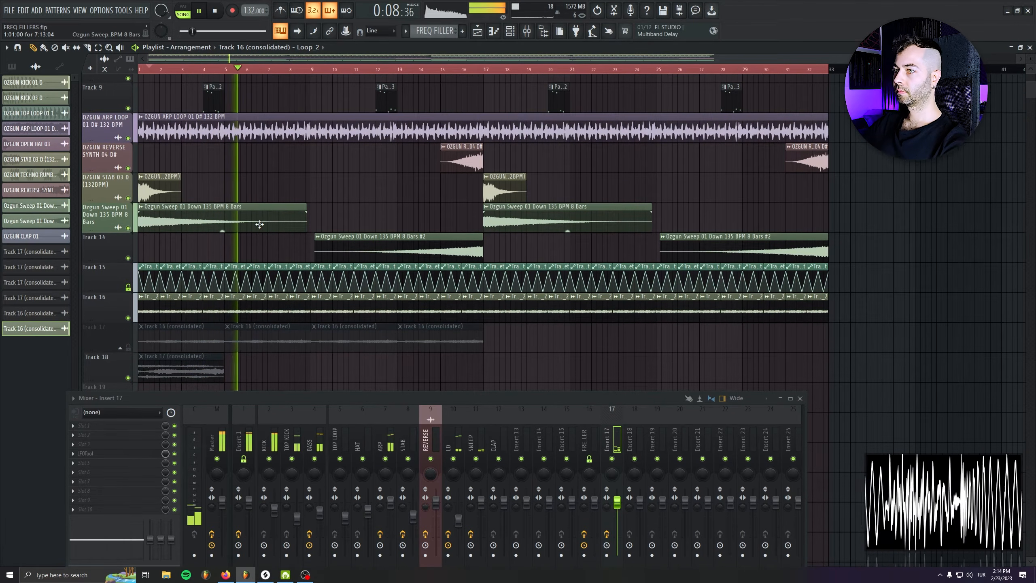
scroll(267, 263, up, 1)
scroll(268, 268, up, 6)
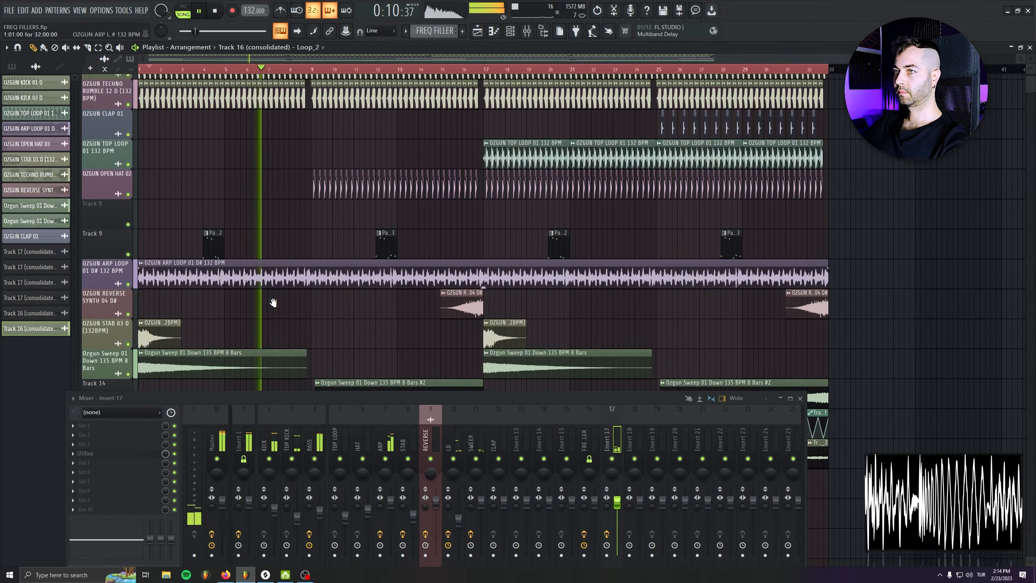
drag(284, 398, 280, 493)
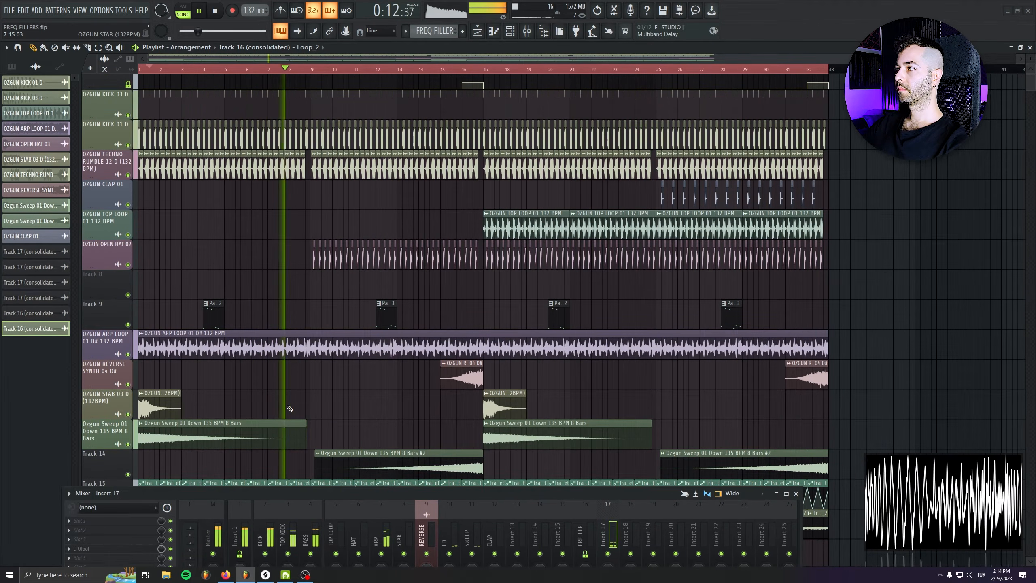
scroll(288, 407, down, 3)
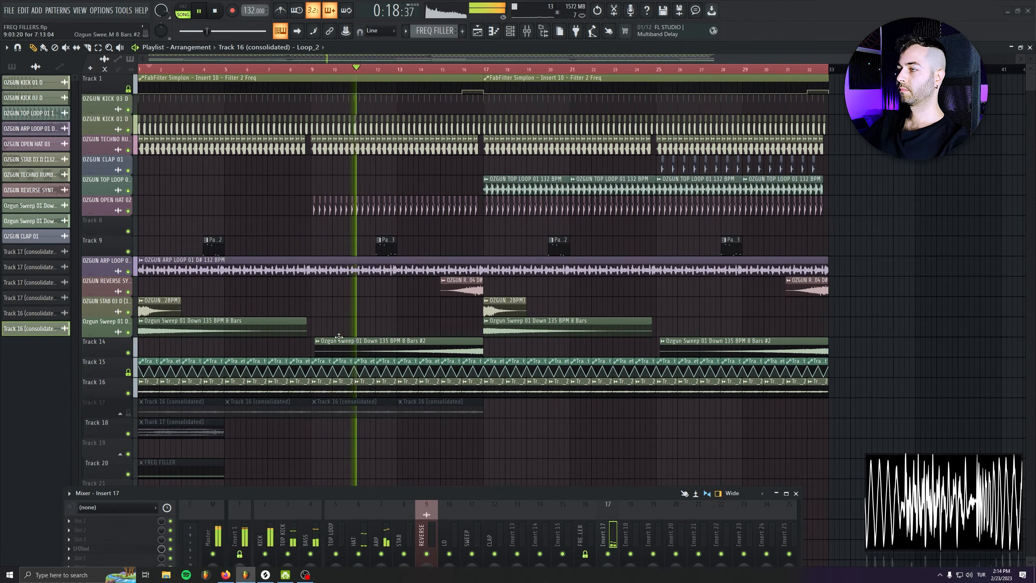
- Solo Tracks 15 and 16 and raise the panned filler's channel volume while it plays alone
ctrl+click(136, 395)
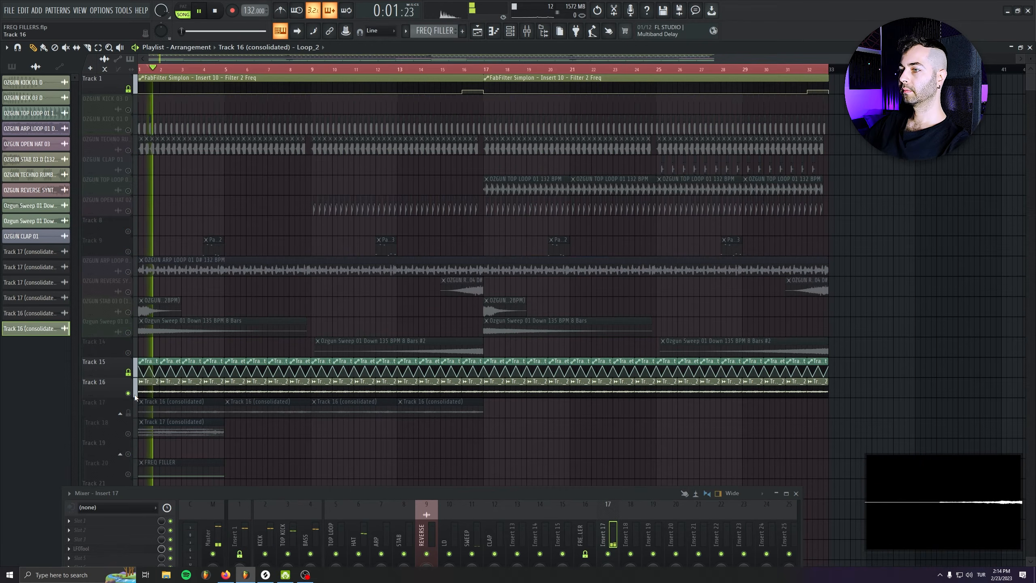
double_click(213, 384)
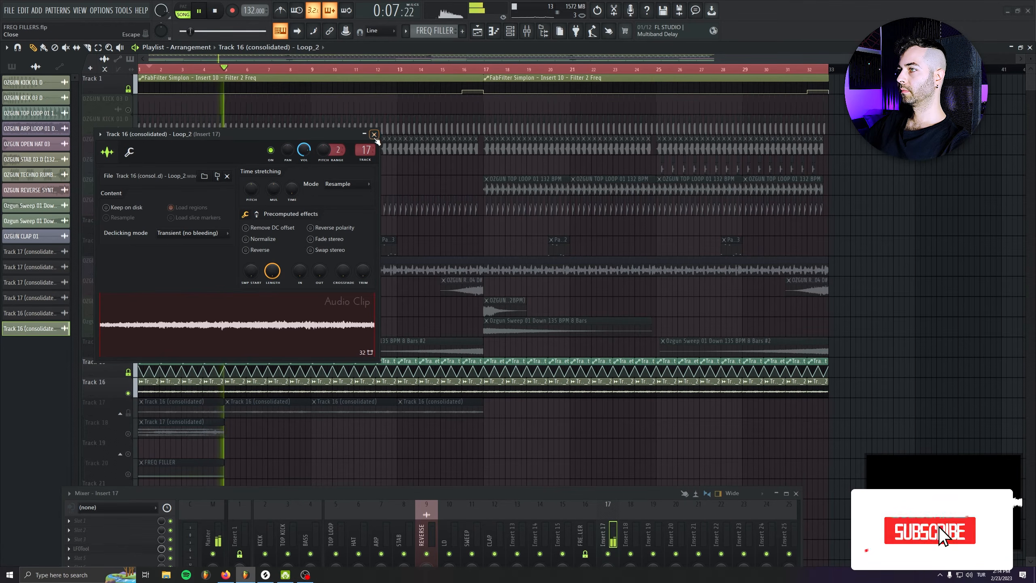
click(373, 134)
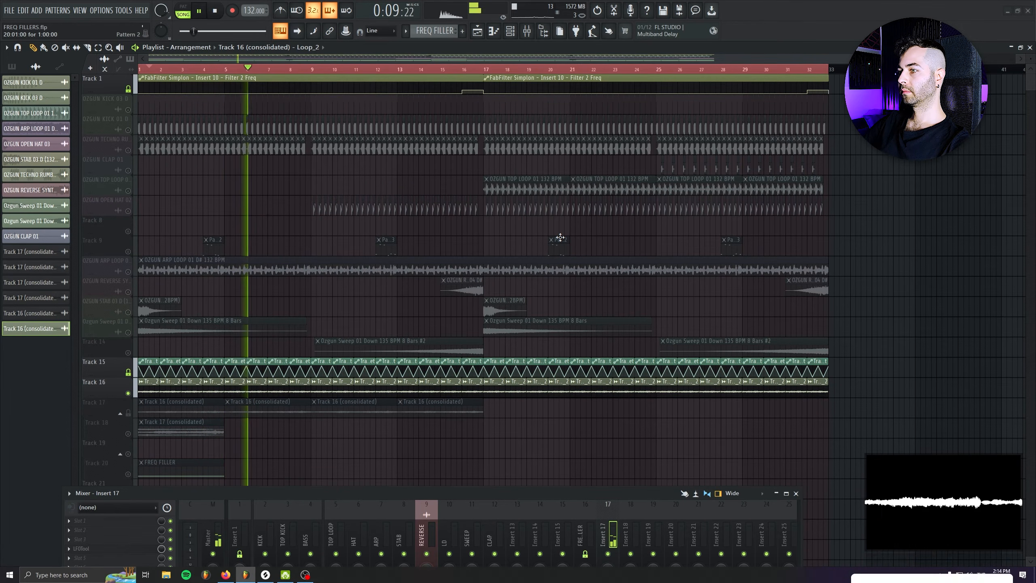